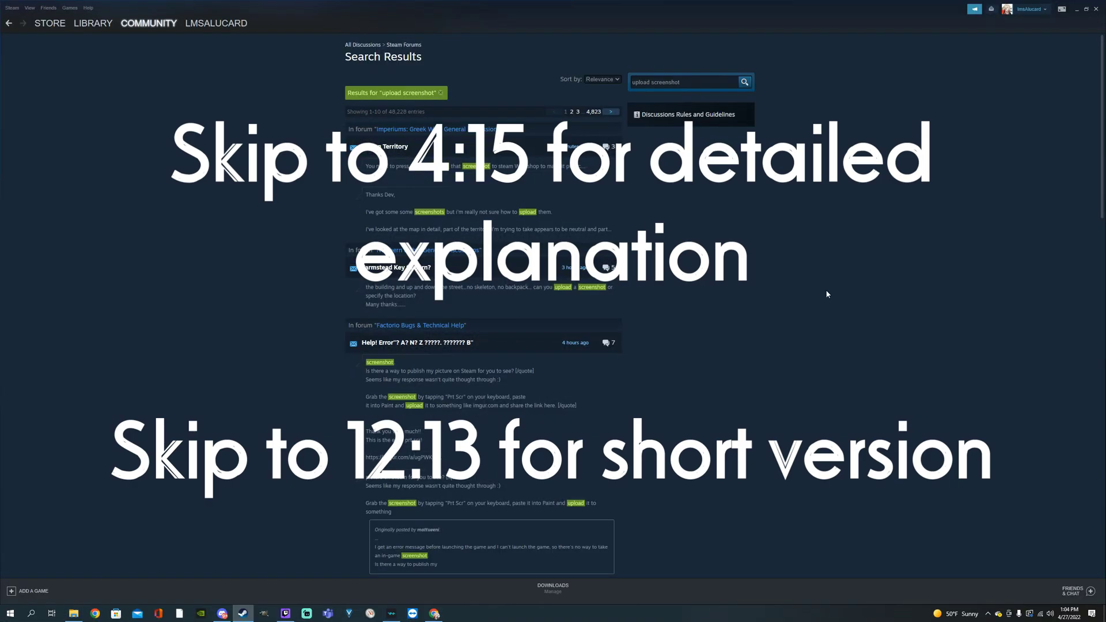
# Step: Skim the Steam forum search results for "upload screenshot"
pyautogui.scroll(-10, 784, 247)
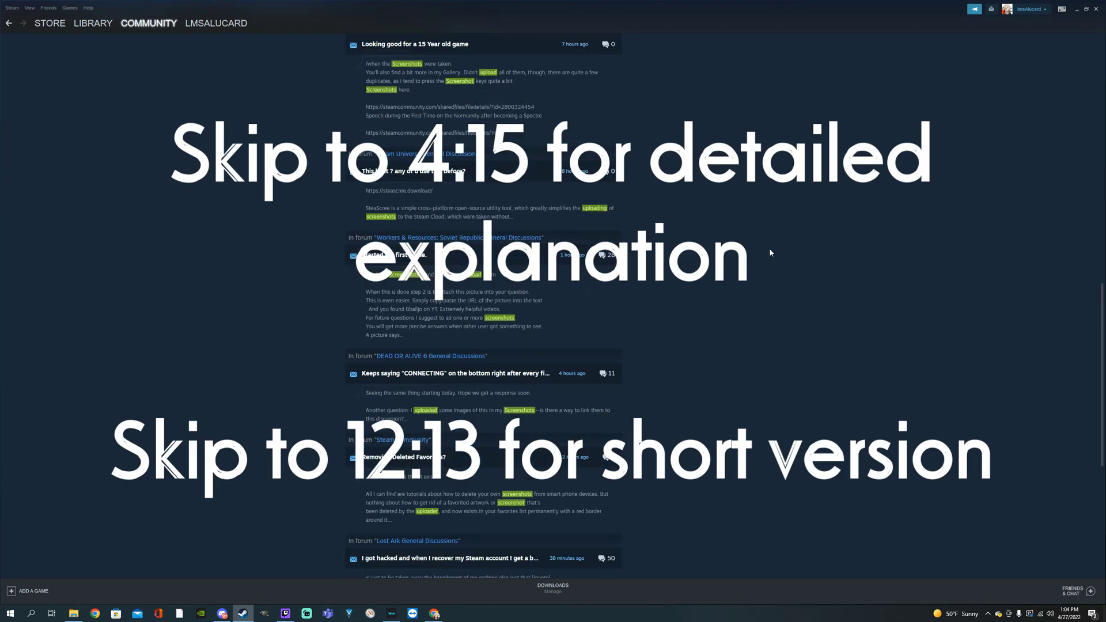
pyautogui.scroll(-3, 770, 253)
pyautogui.scroll(20, 727, 321)
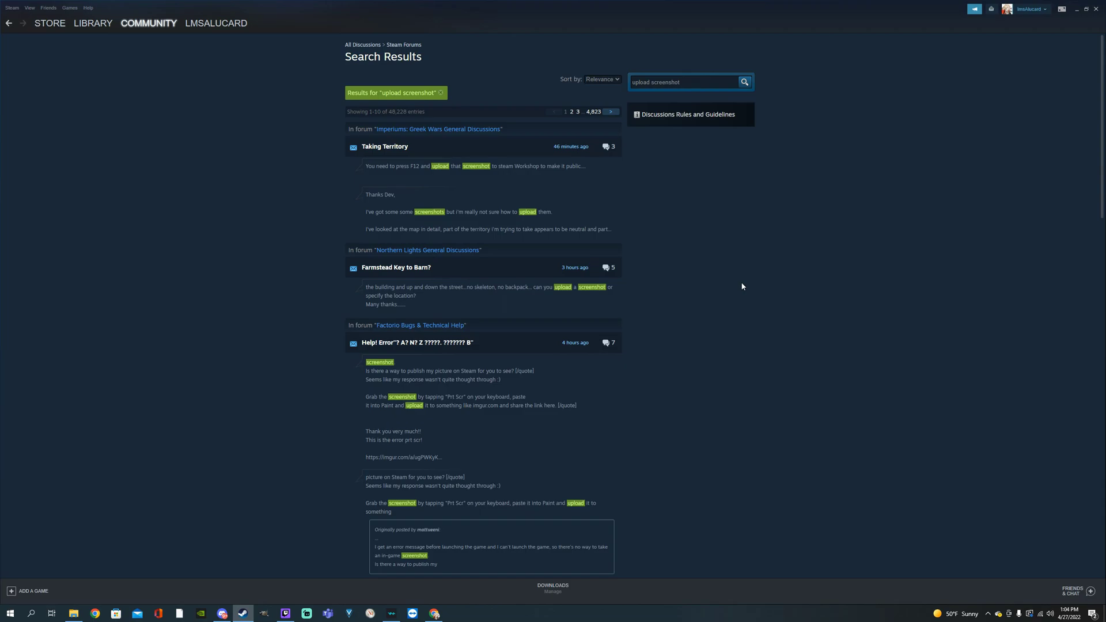
# Step: Open the Screenshot Uploader, show the Destiny 2 screenshots and preview both of them
pyautogui.click(28, 9)
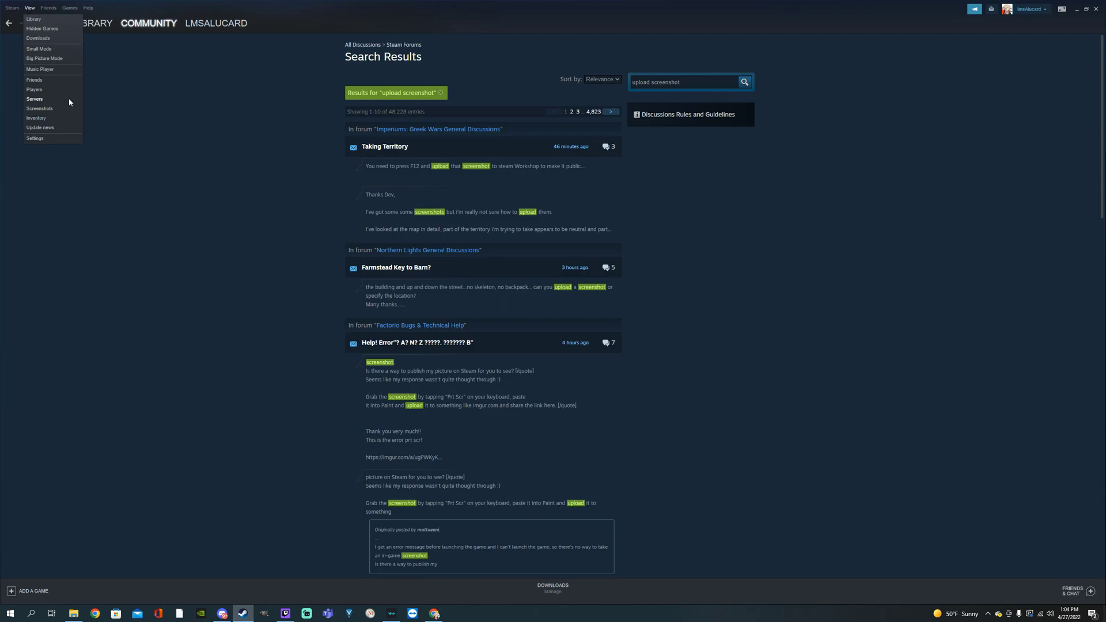
pyautogui.click(49, 109)
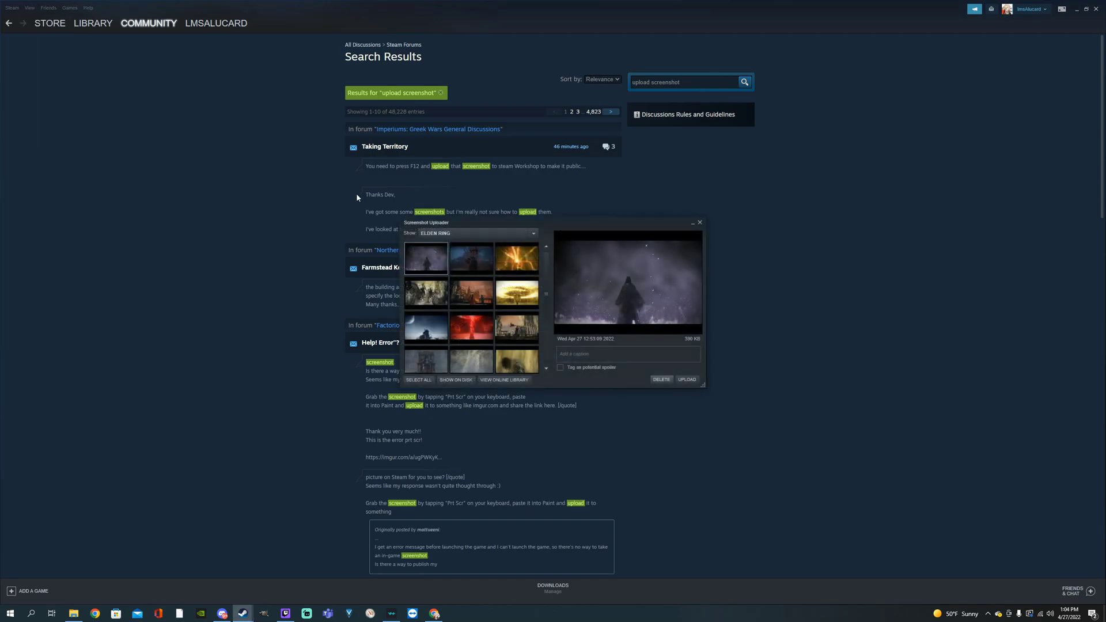
pyautogui.click(448, 234)
pyautogui.click(437, 245)
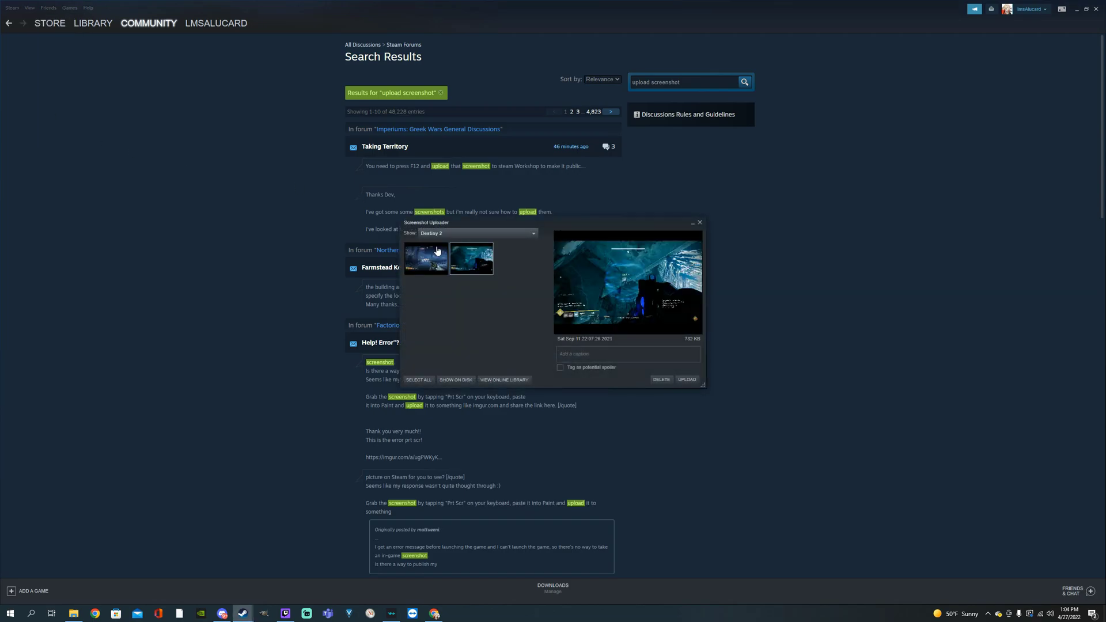
pyautogui.click(435, 272)
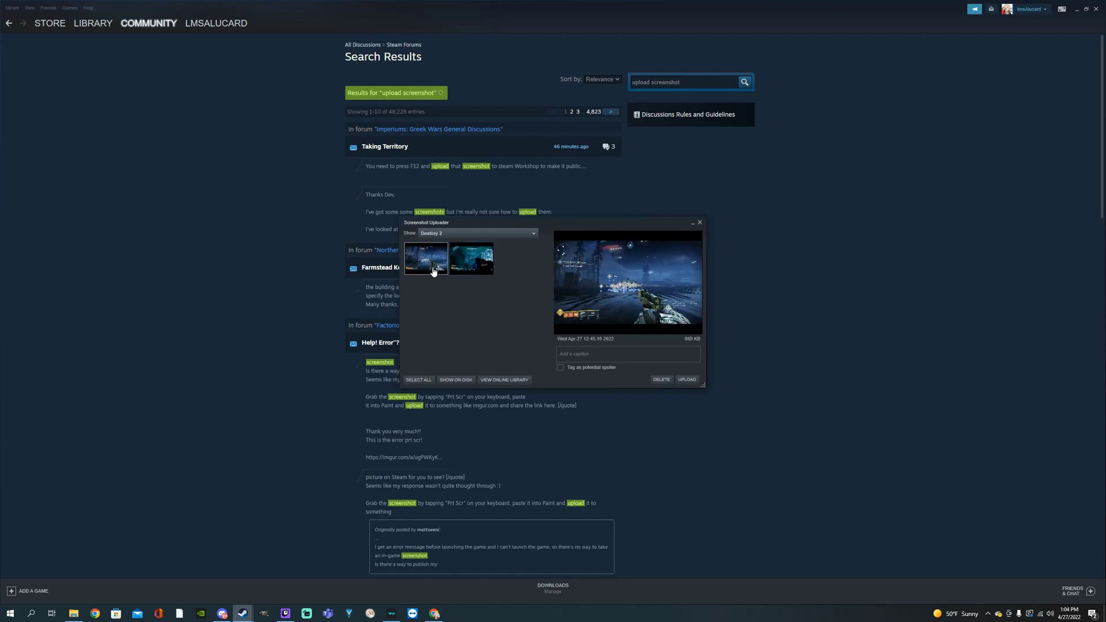
pyautogui.click(481, 272)
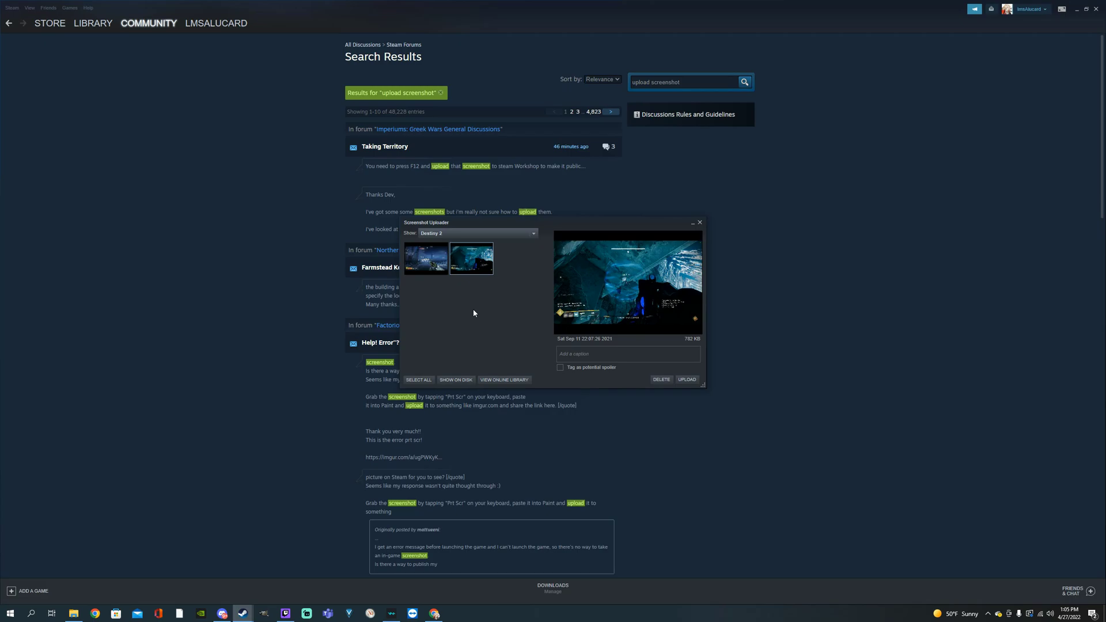
# Step: Return to the forum search results and look through the whole first page for advice on uploading screenshots
pyautogui.click(258, 451)
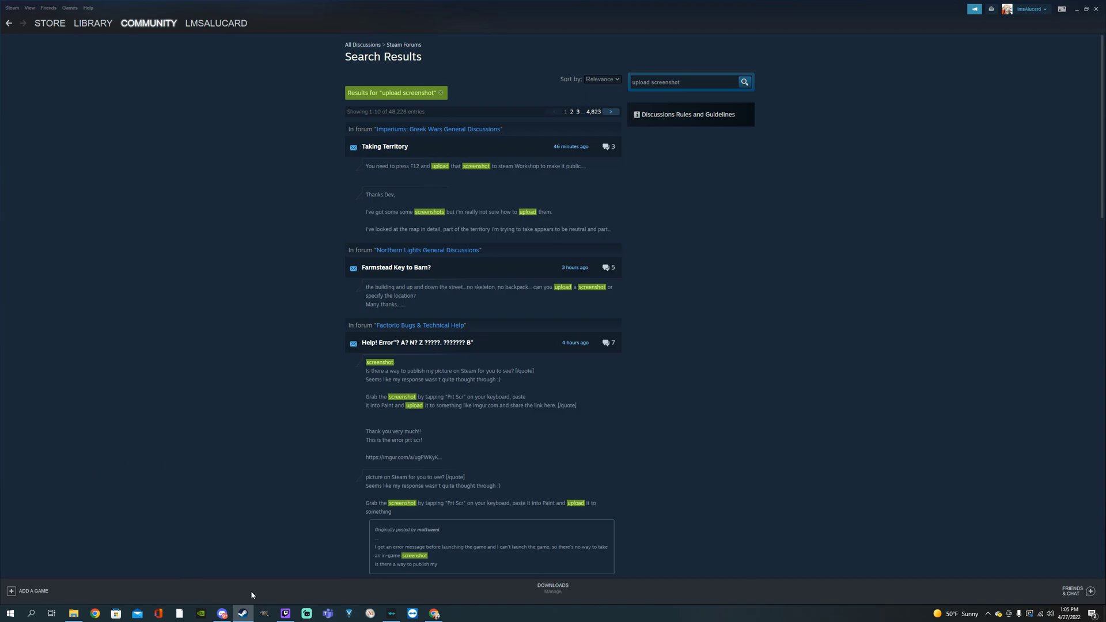
pyautogui.moveTo(222, 616)
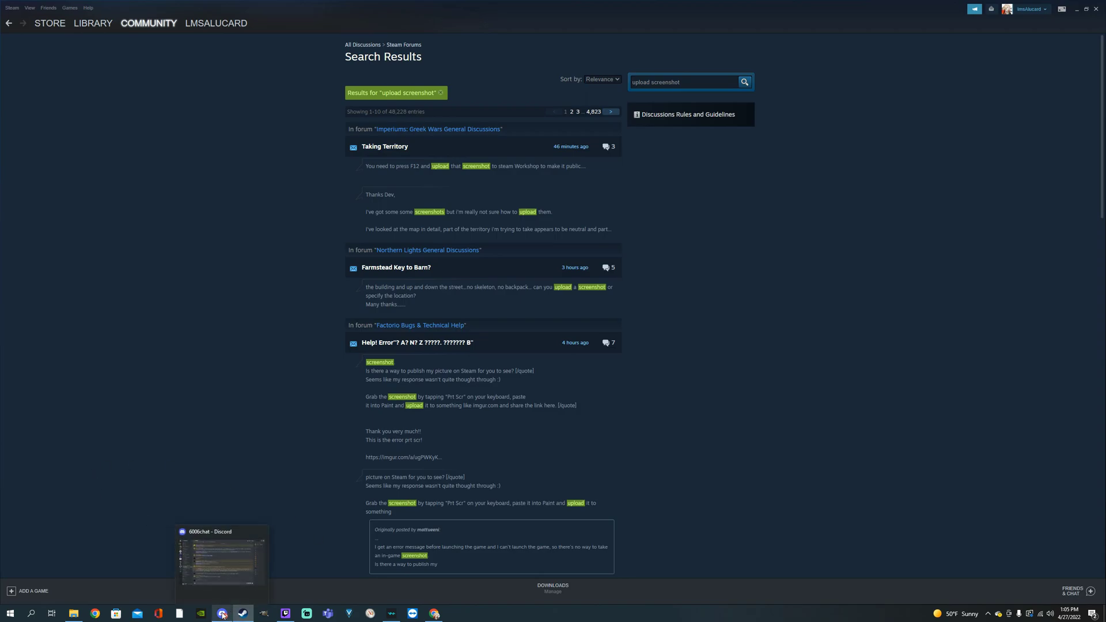
pyautogui.scroll(-4, 762, 415)
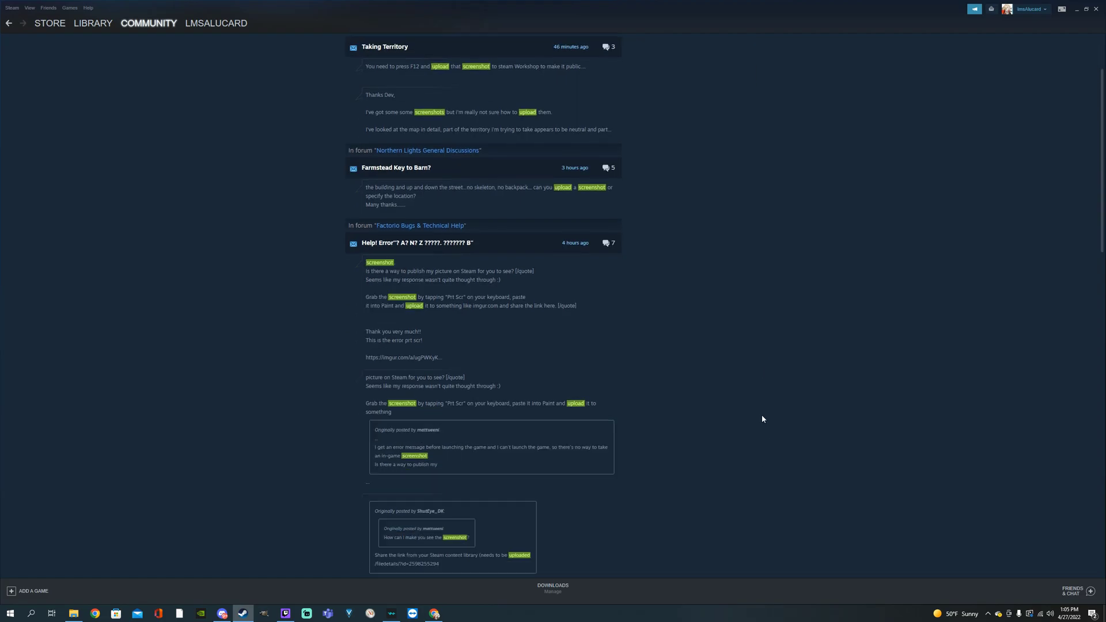
pyautogui.scroll(-3, 762, 420)
pyautogui.scroll(-7, 761, 413)
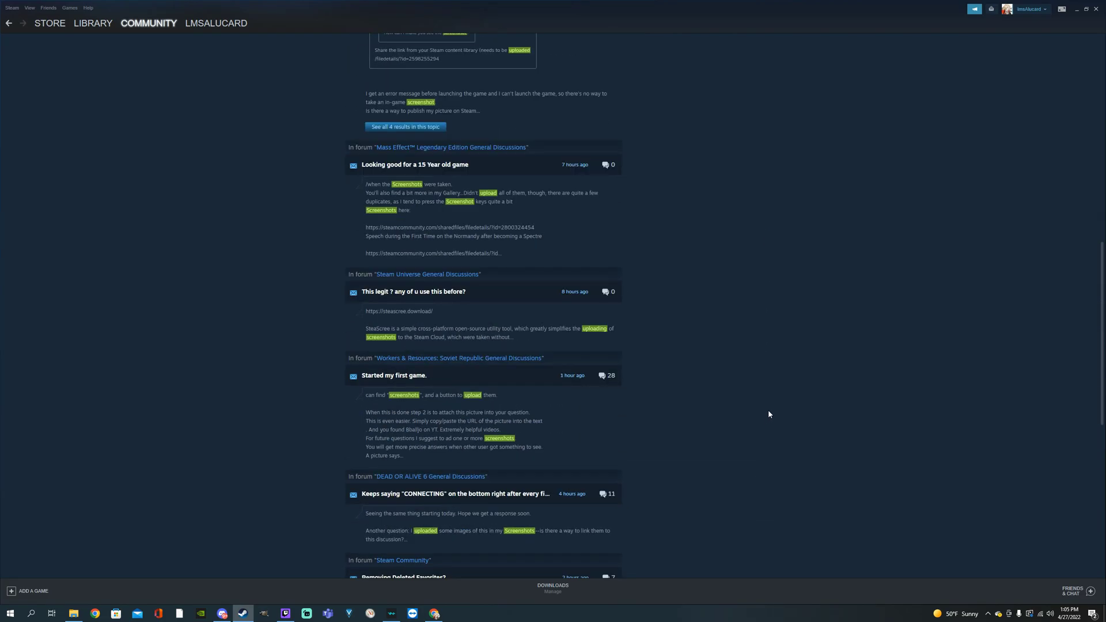
pyautogui.scroll(-4, 770, 419)
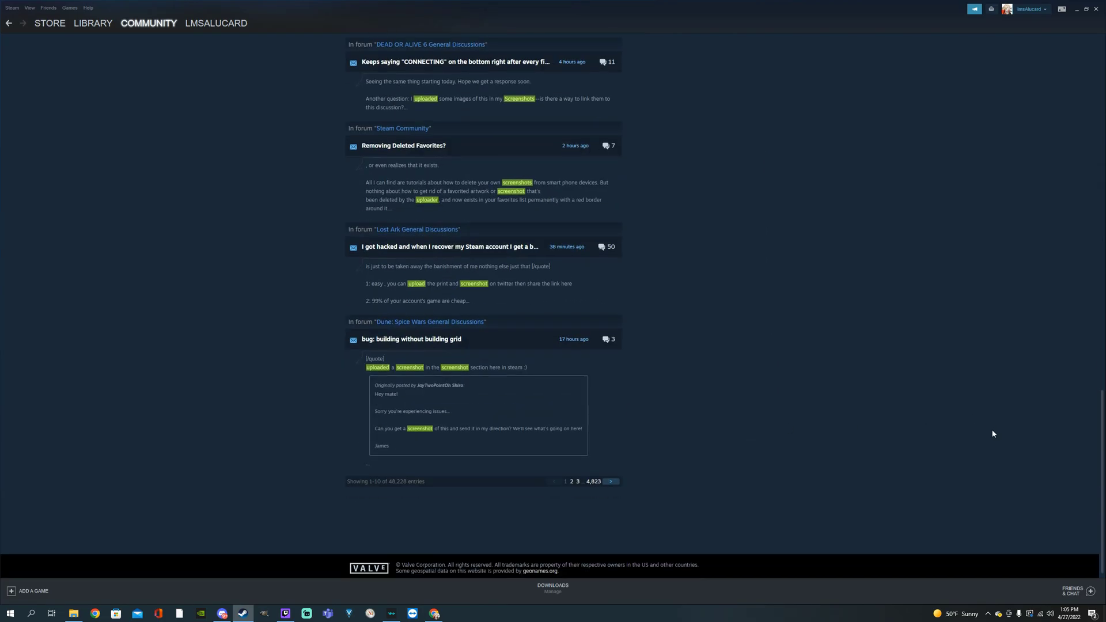
pyautogui.moveTo(1102, 499); pyautogui.dragTo(1103, 146)
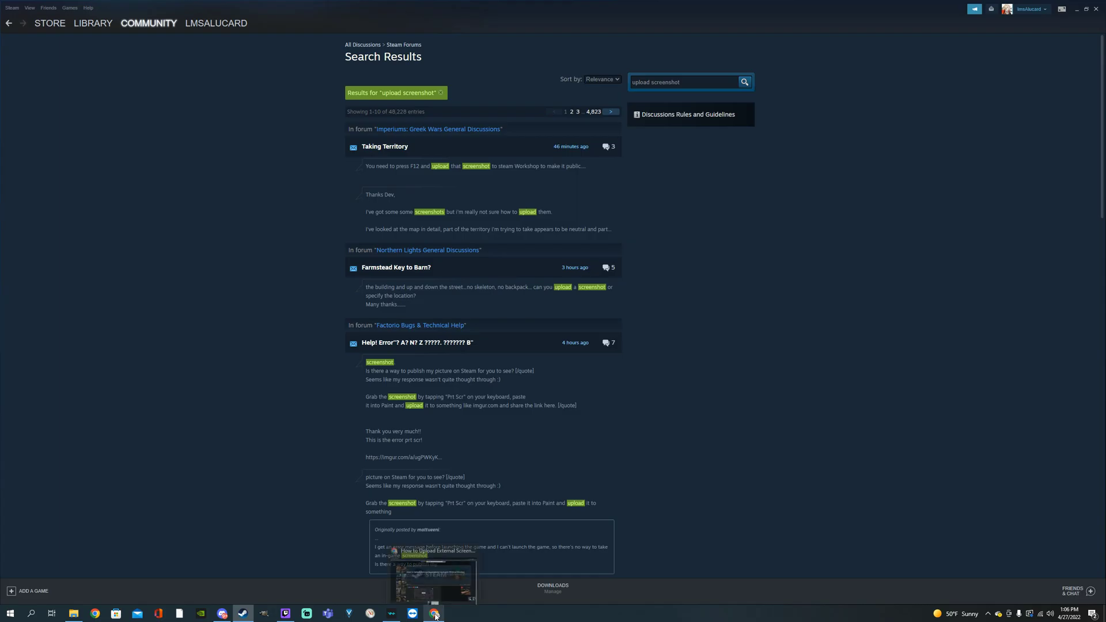
# Step: Switch to Chrome and skim the Altar of Gaming guide on uploading external screenshots to Steam
pyautogui.click(435, 573)
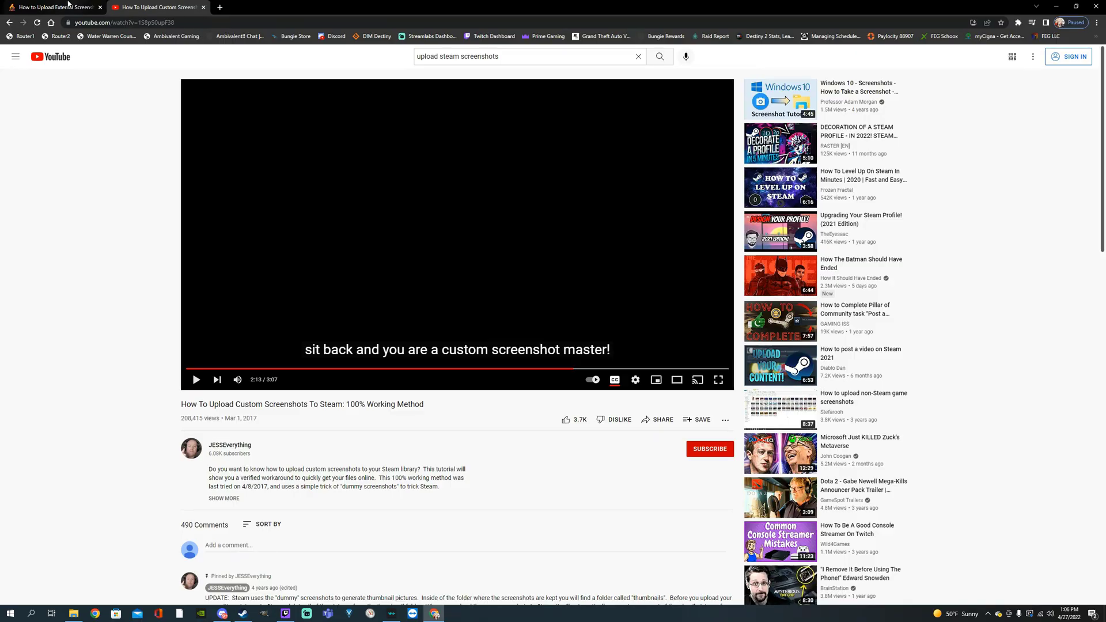
pyautogui.click(68, 4)
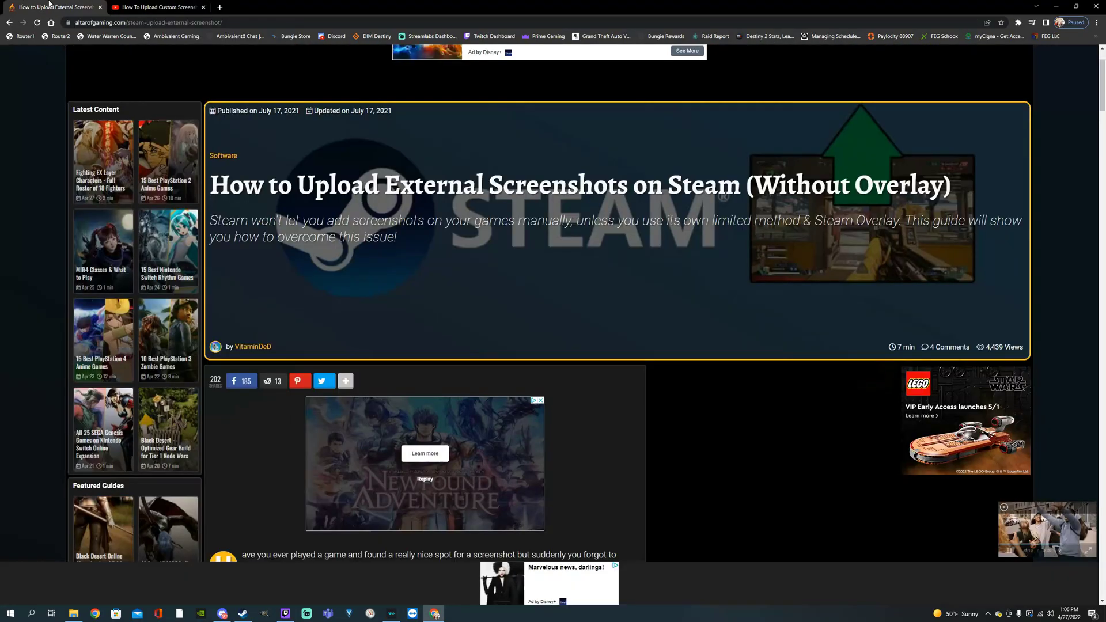
pyautogui.click(435, 614)
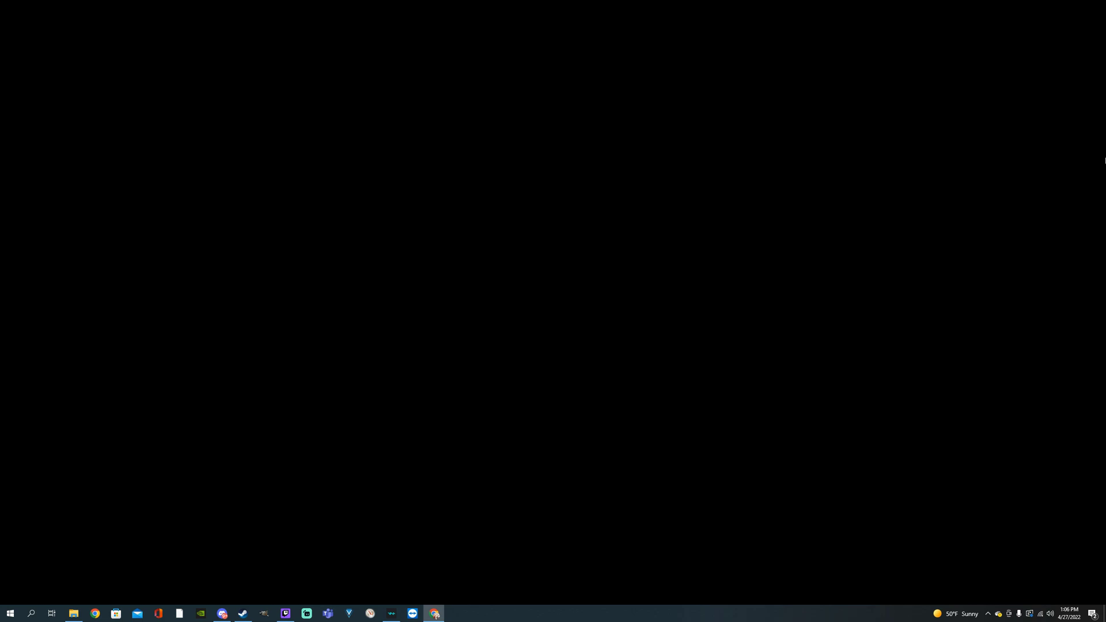
pyautogui.click(435, 613)
pyautogui.scroll(-15, 1103, 279)
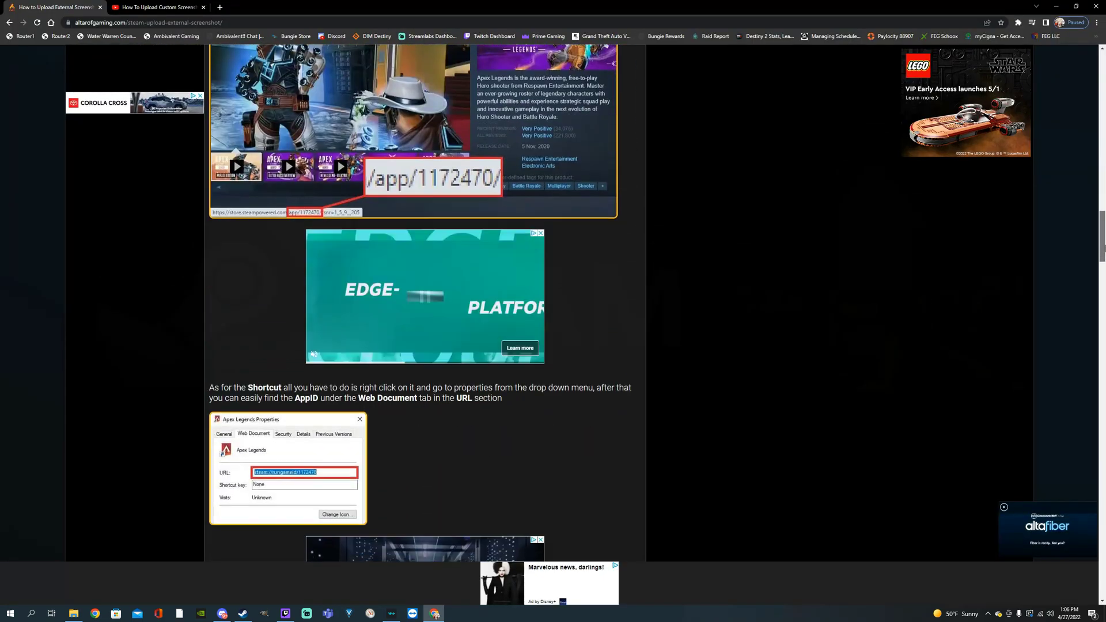
pyautogui.moveTo(1103, 280); pyautogui.dragTo(1104, 558)
pyautogui.scroll(15, 1101, 391)
pyautogui.scroll(20, 1101, 391)
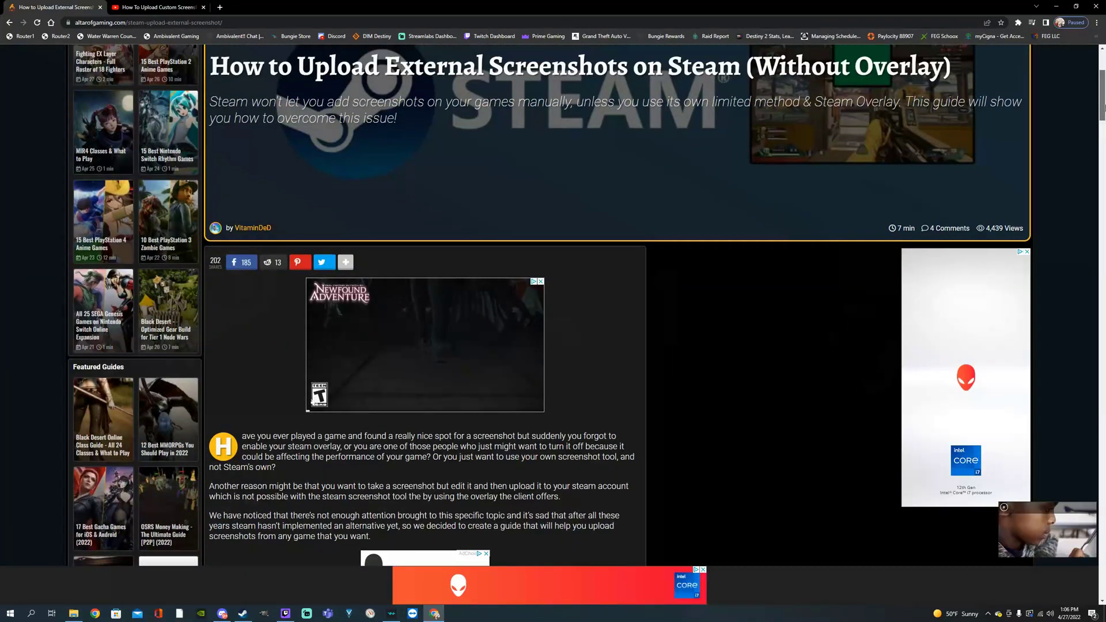
# Step: Examine the guide's AppID example for Apex Legends and its illustration of the screenshots folder on disk
pyautogui.moveTo(1102, 106); pyautogui.dragTo(1103, 203)
pyautogui.scroll(2, 361, 225)
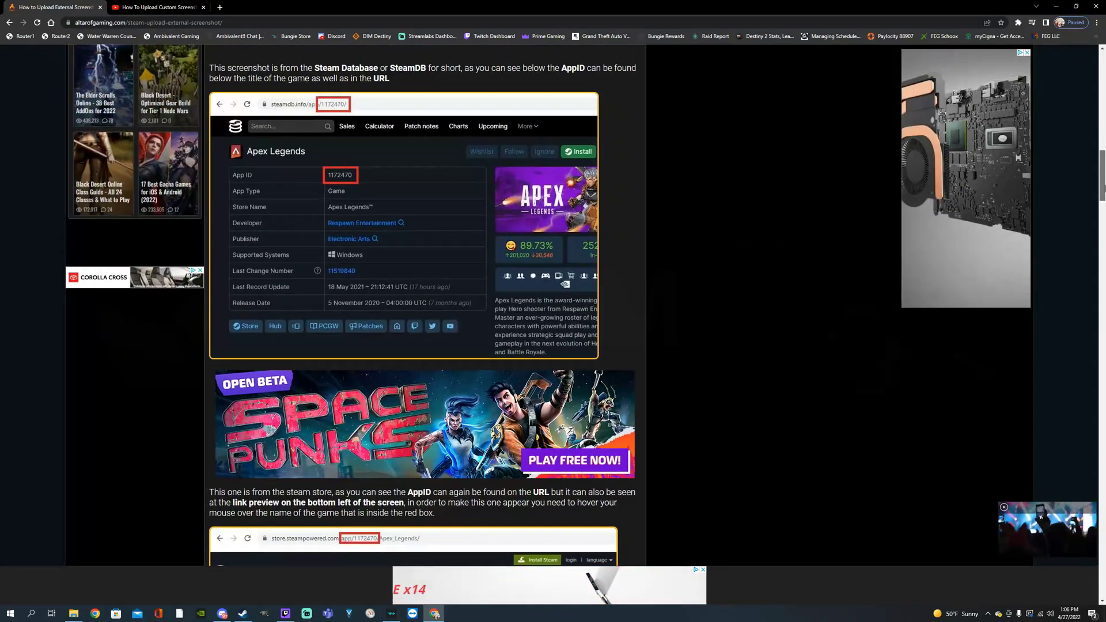
pyautogui.scroll(3, 361, 225)
pyautogui.scroll(-1, 402, 535)
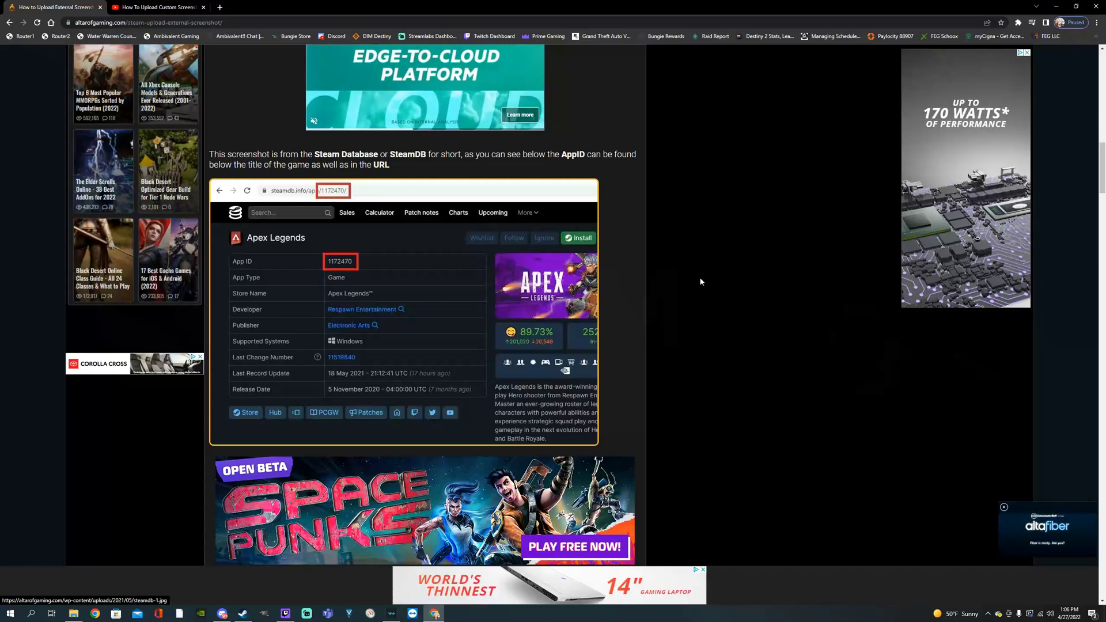
pyautogui.moveTo(1102, 172); pyautogui.dragTo(1103, 357)
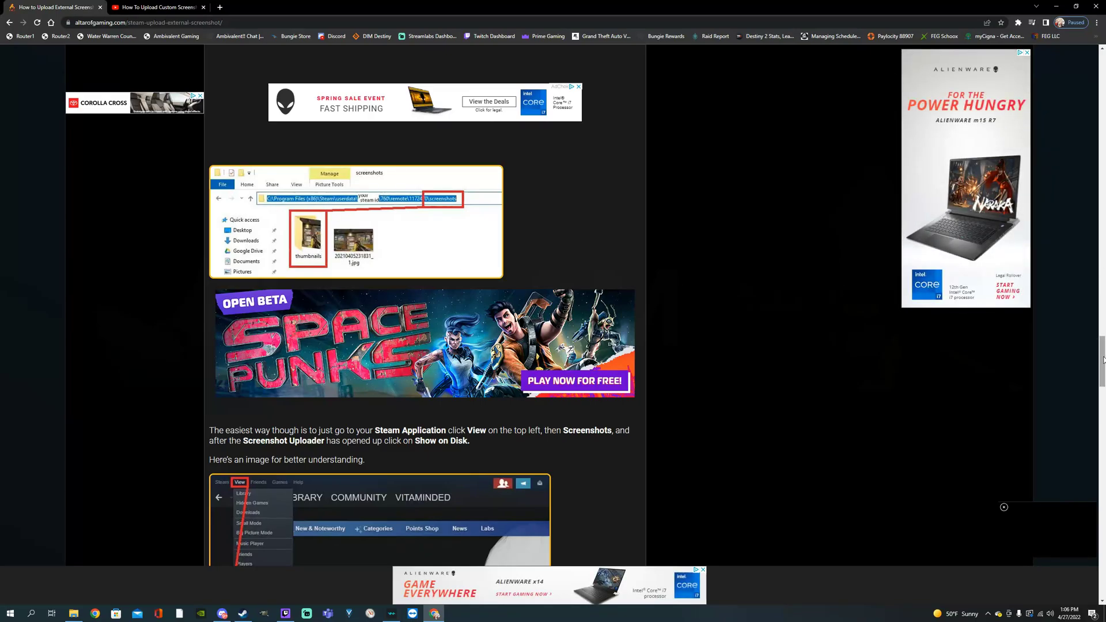
pyautogui.moveTo(1103, 360); pyautogui.dragTo(1104, 154)
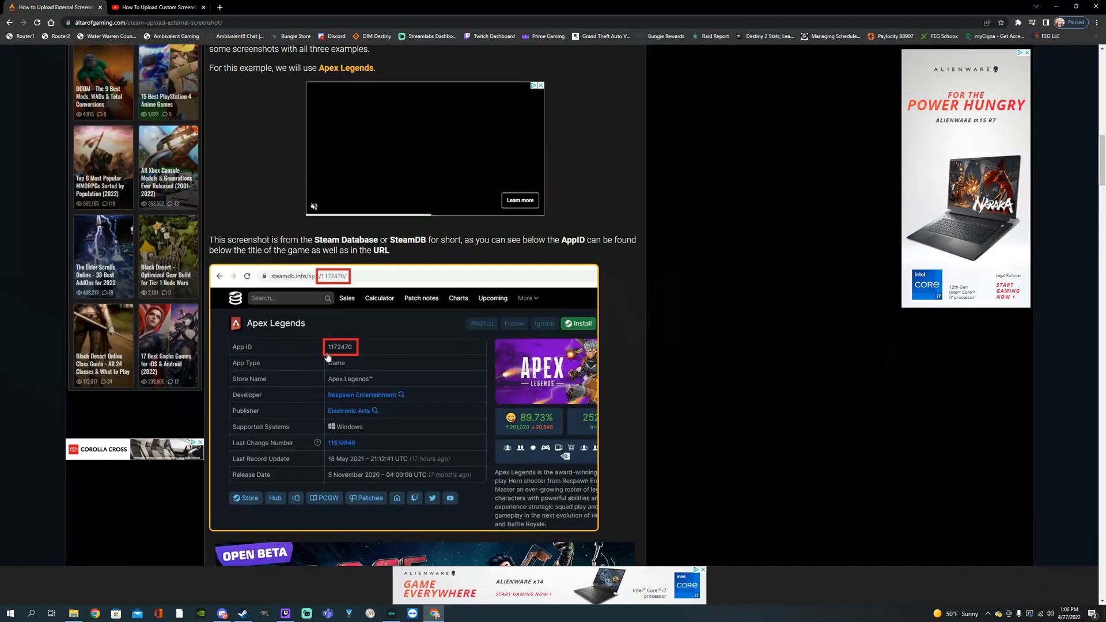
# Step: Examine the guide's instructions for finding the AppID from a shortcut and for creating a screenshot folder
pyautogui.scroll(-15, 412, 346)
pyautogui.scroll(-4, 326, 315)
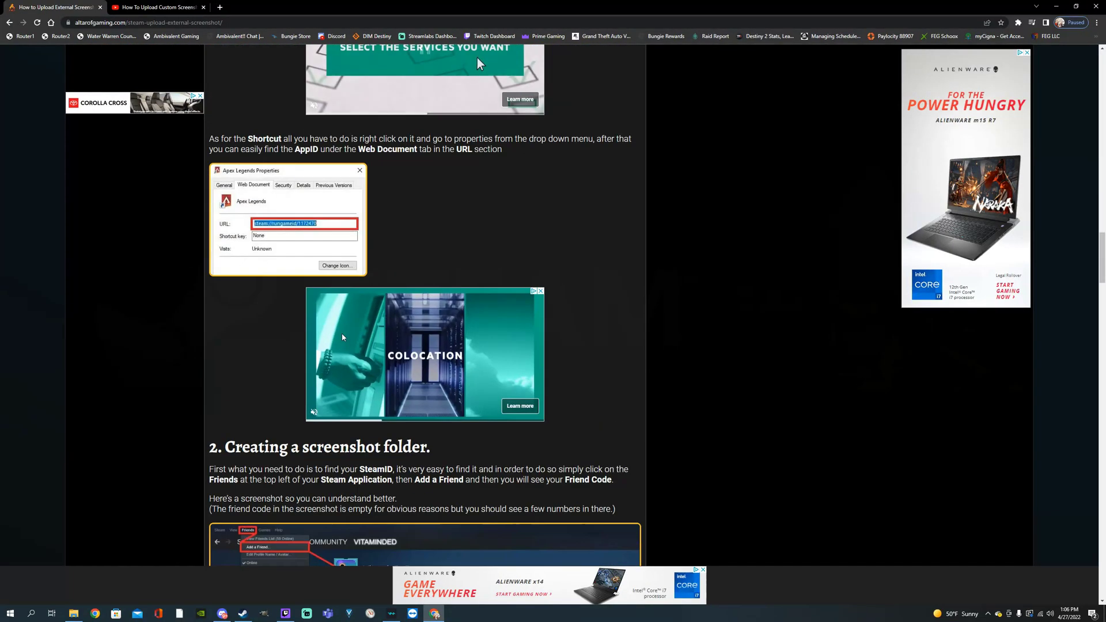
pyautogui.scroll(-3, 352, 409)
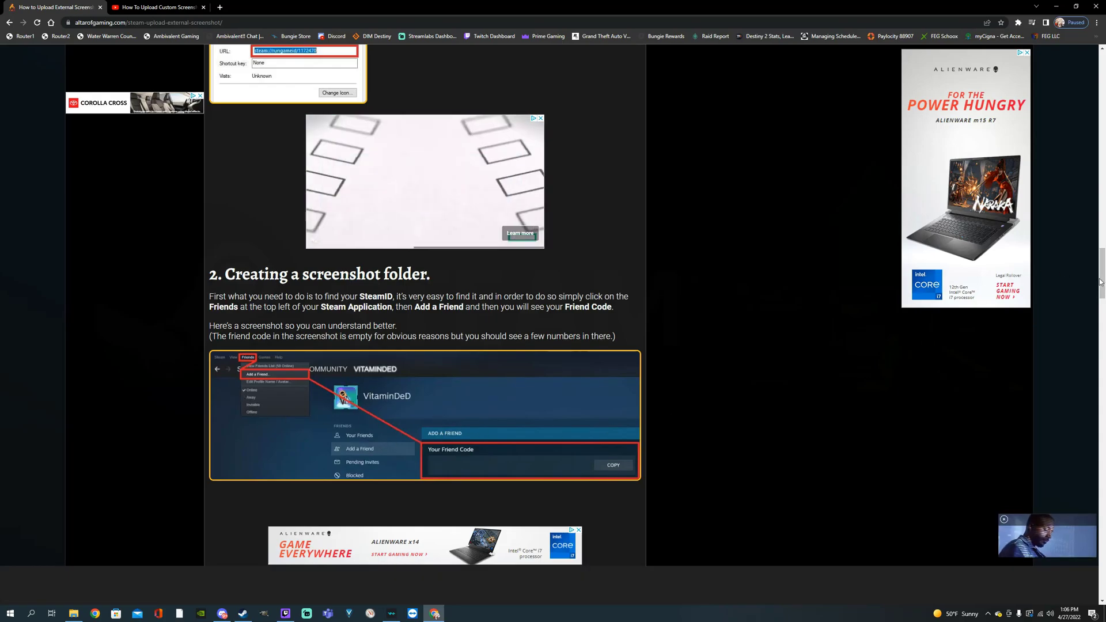
pyautogui.scroll(5, 1104, 256)
pyautogui.scroll(15, 486, 507)
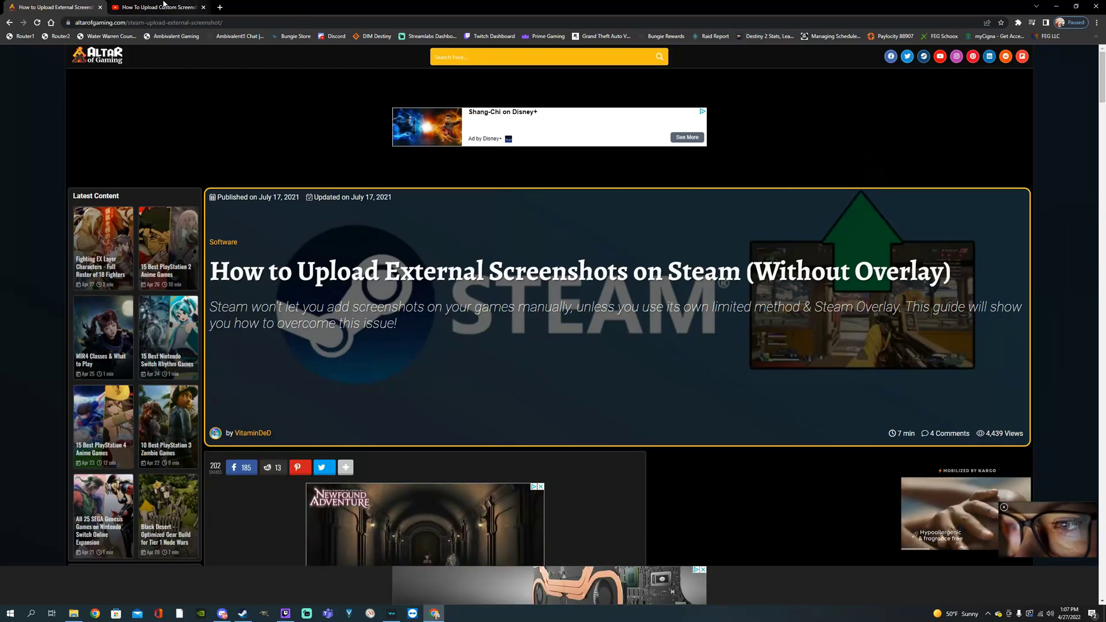
# Step: Bring up the YouTube tutorial on uploading custom Steam screenshots, seek to 1:47 and view that frame full screen
pyautogui.hotkey('ctrl', 'Tab')
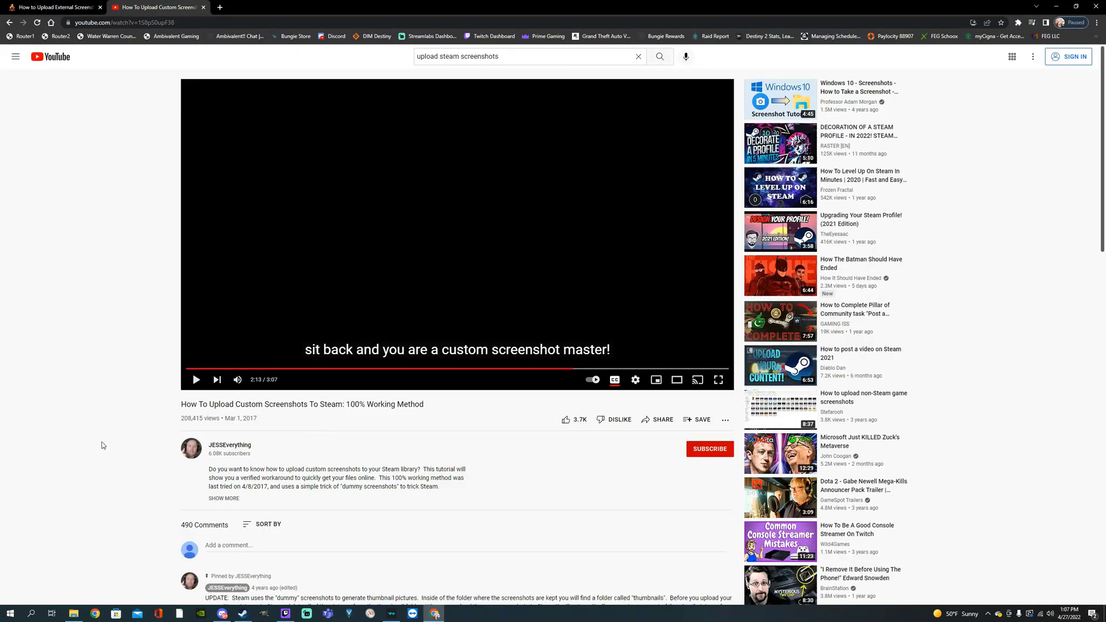
pyautogui.click(572, 369)
pyautogui.moveTo(572, 373); pyautogui.dragTo(497, 375)
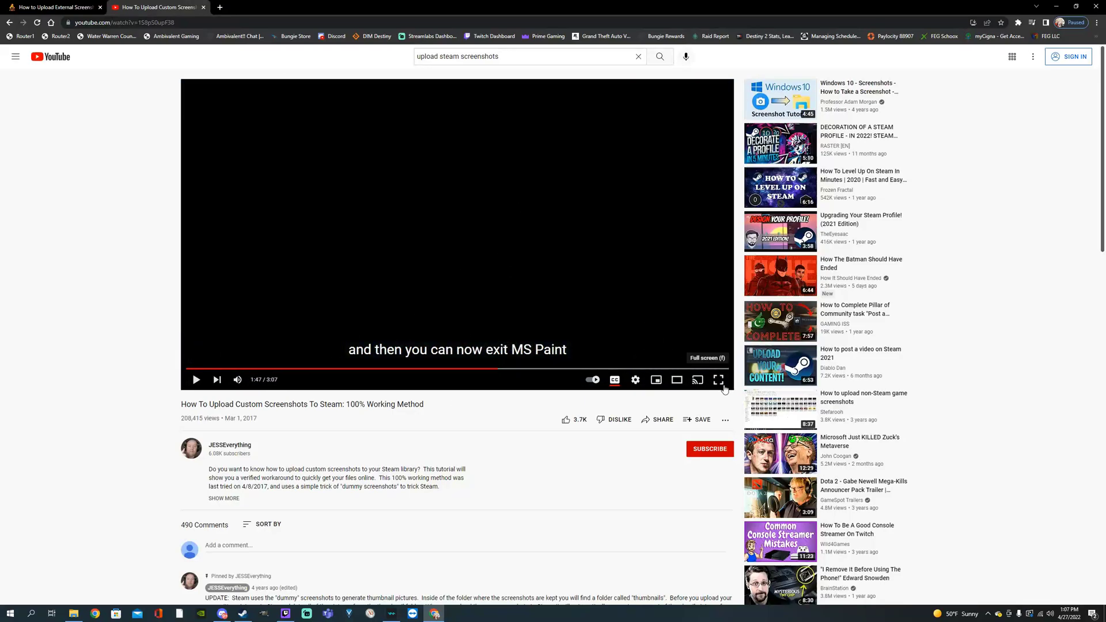
pyautogui.click(719, 380)
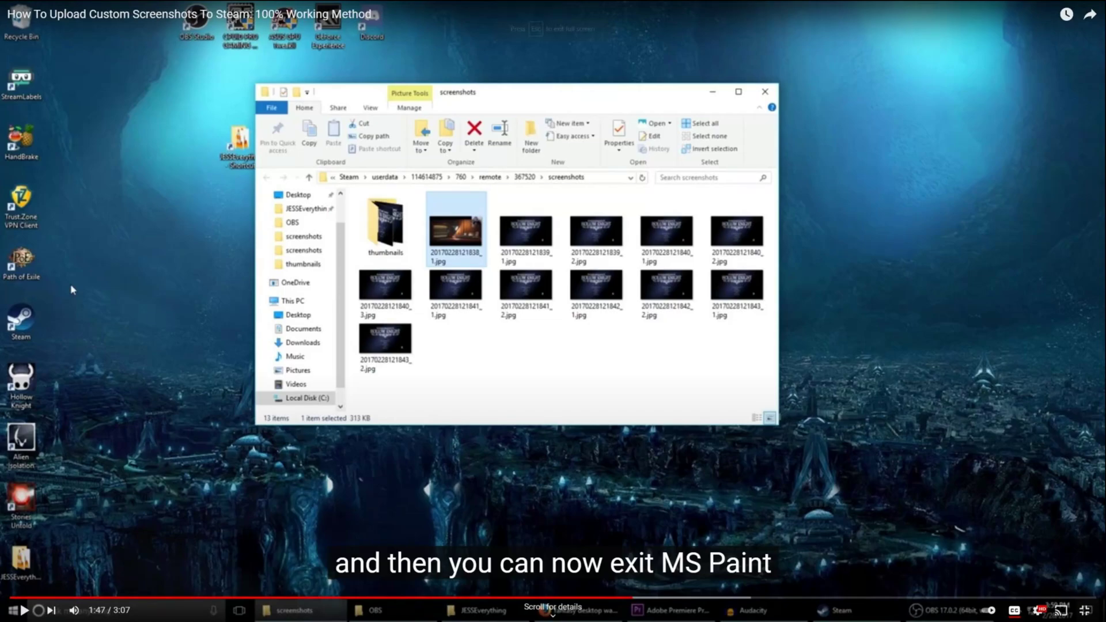
pyautogui.press('Escape')
# Step: Check back on the written guide, and view the YouTube tutorial's paused frame full screen again
pyautogui.hotkey('ctrl', 'shift', 'Tab')
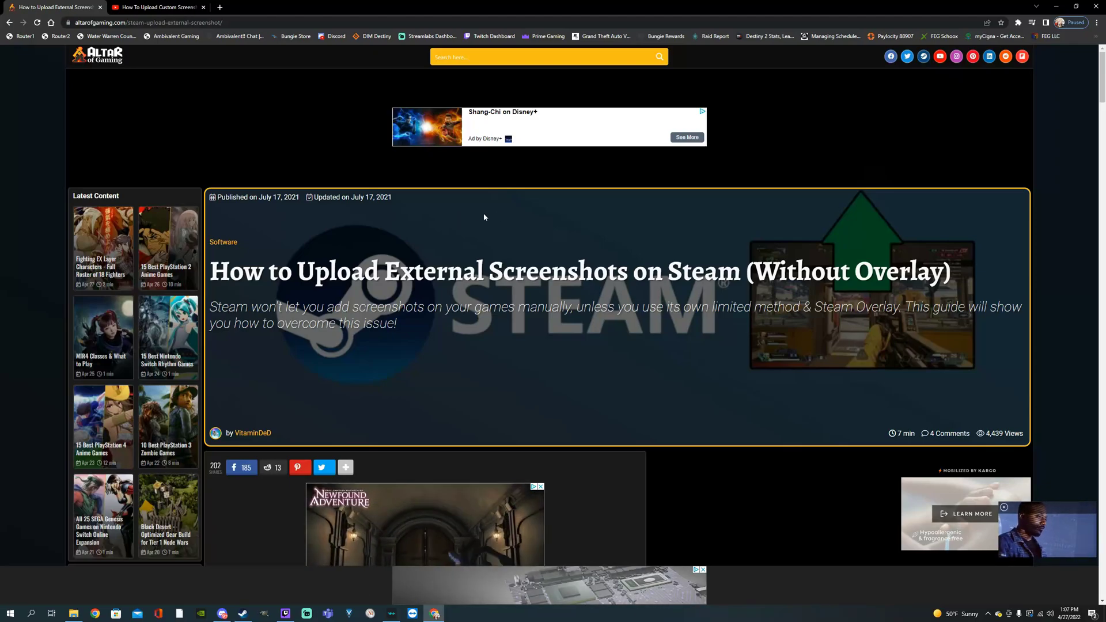
pyautogui.click(159, 5)
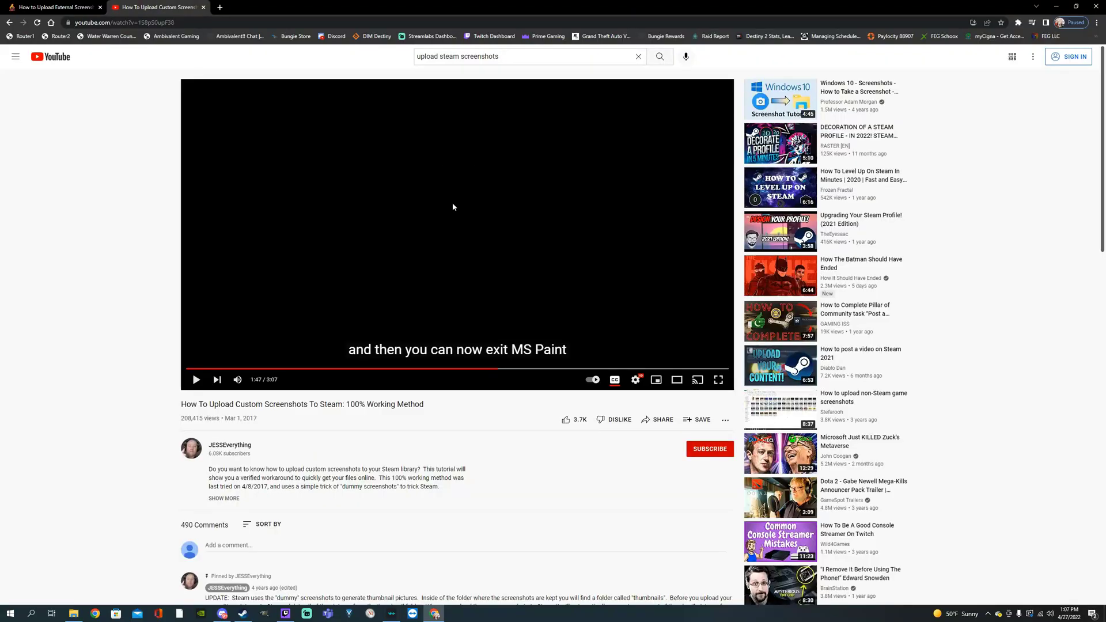
pyautogui.click(719, 380)
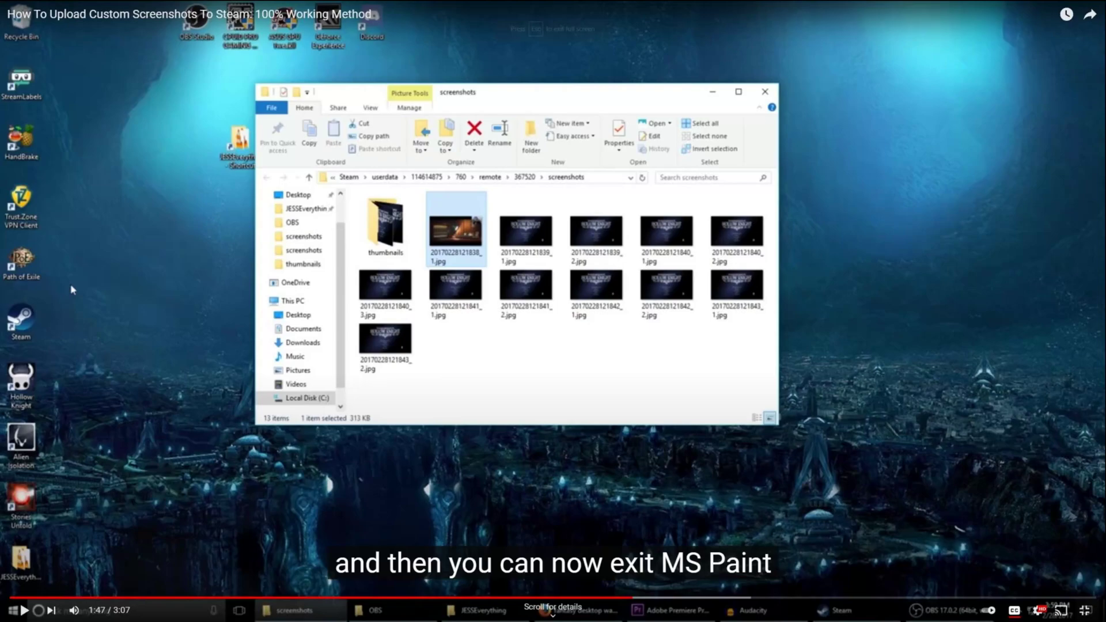
pyautogui.press('Escape')
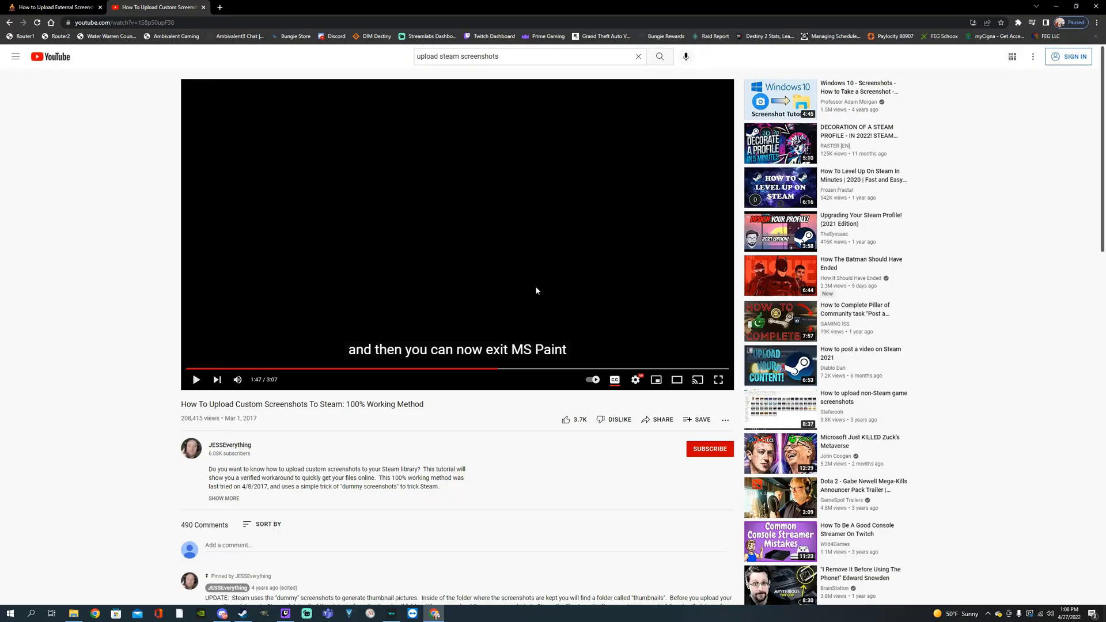
# Step: Look through the description and comments below the YouTube tutorial
pyautogui.scroll(-7, 553, 277)
pyautogui.scroll(6, 507, 369)
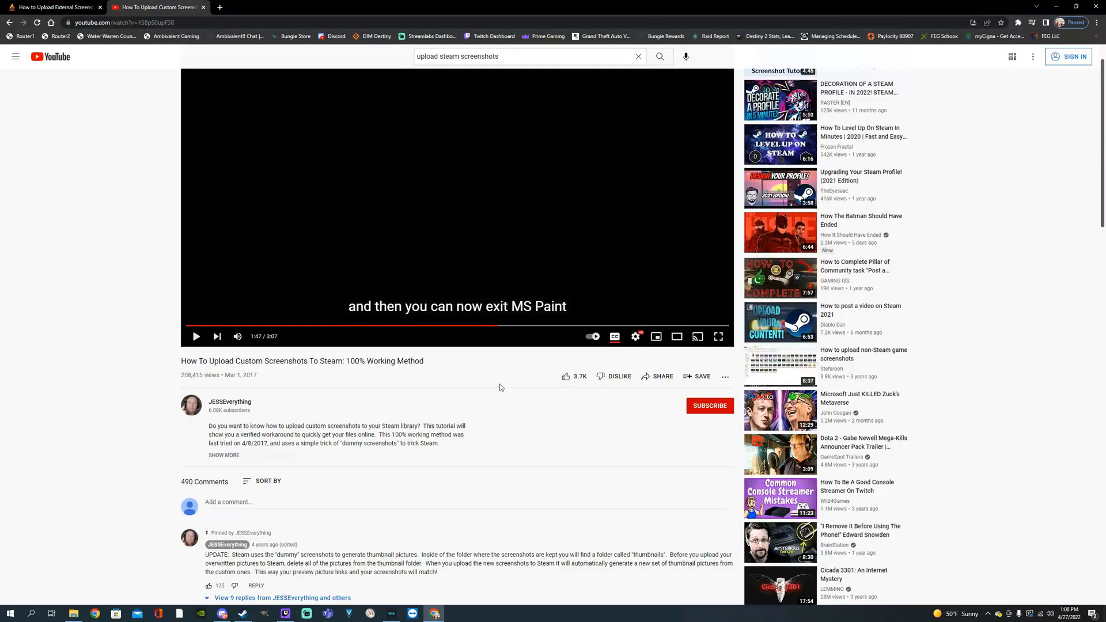
pyautogui.scroll(1, 516, 402)
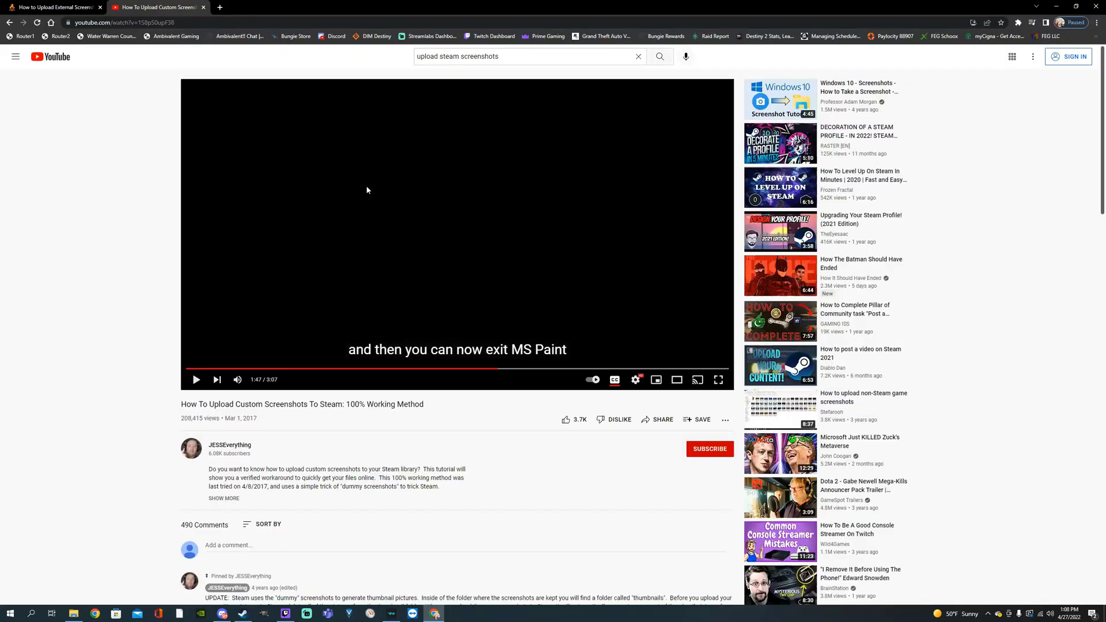
# Step: Skim the written guide's AppID and screenshot-folder sections once more, and return to the YouTube tutorial
pyautogui.click(55, 7)
pyautogui.scroll(-5, 1079, 186)
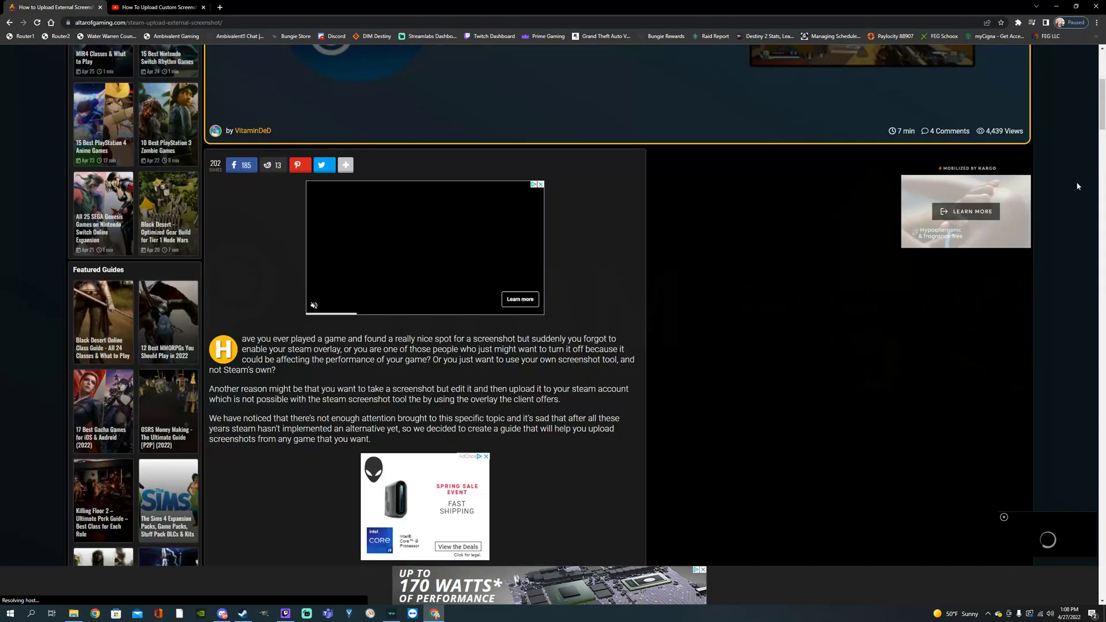
pyautogui.scroll(-15, 1078, 186)
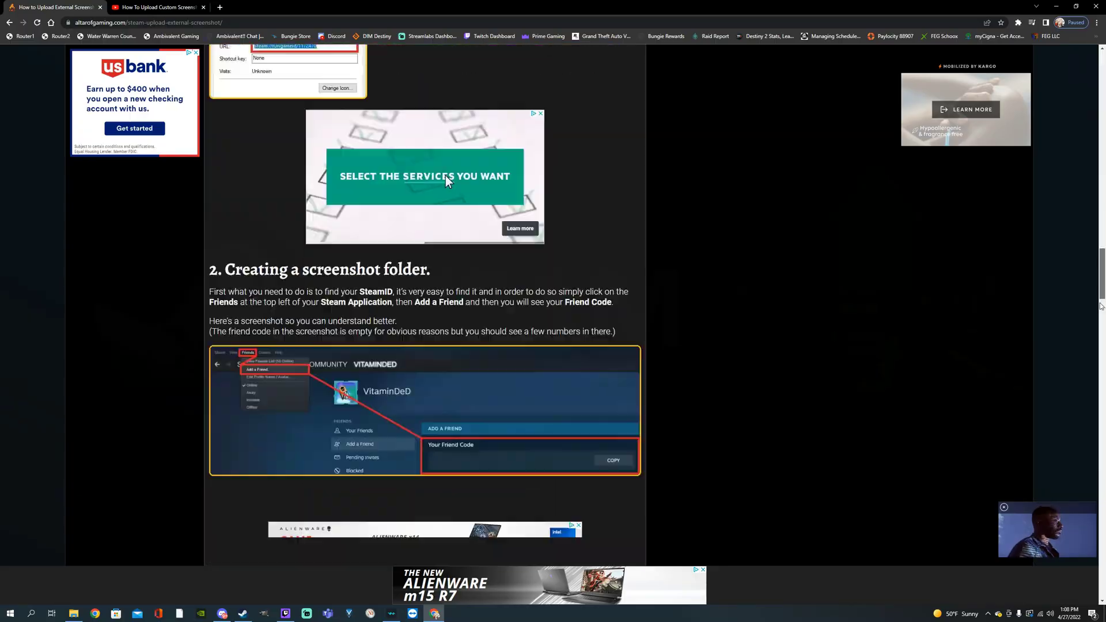
pyautogui.moveTo(1101, 314); pyautogui.dragTo(1101, 192)
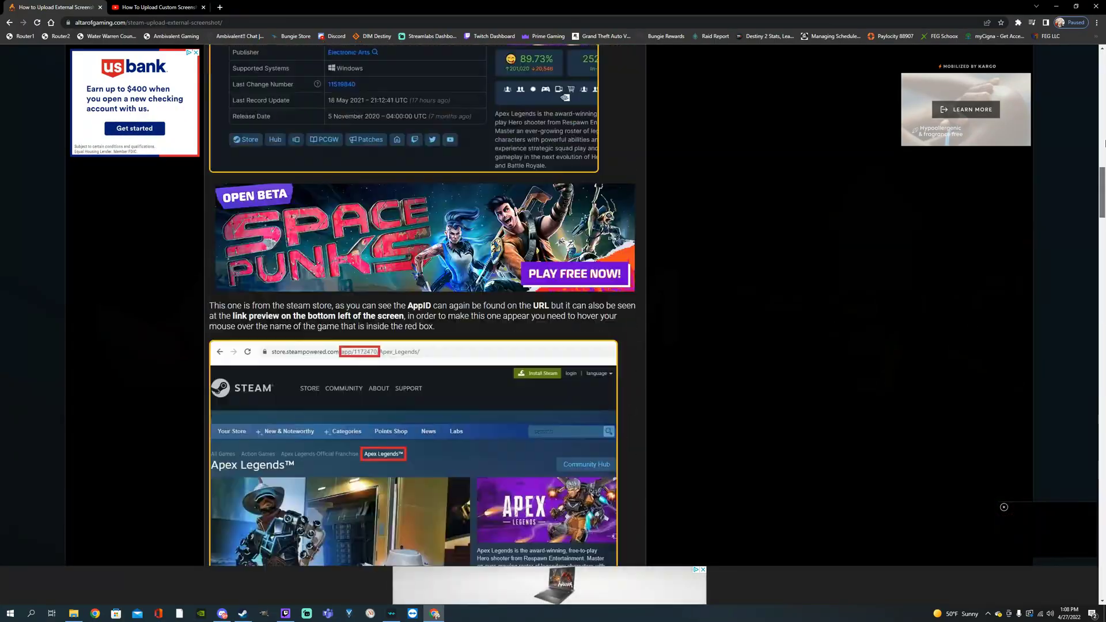
pyautogui.moveTo(1102, 134); pyautogui.dragTo(1101, 52)
pyautogui.click(156, 7)
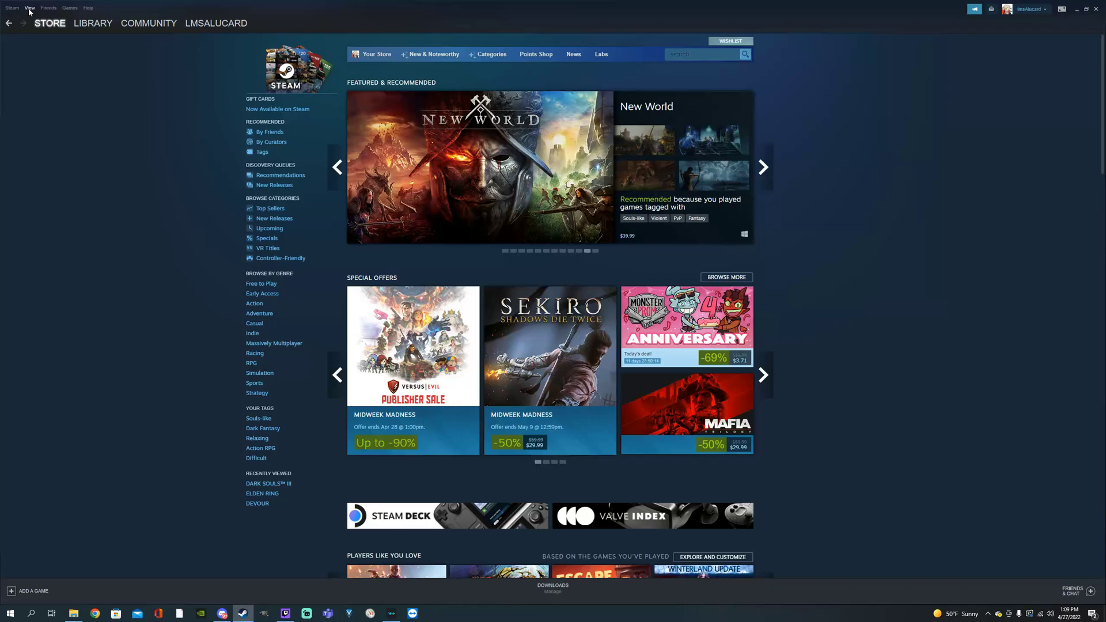
# Step: Switch to Steam and open the ELDEN RING page in the games library
pyautogui.click(70, 8)
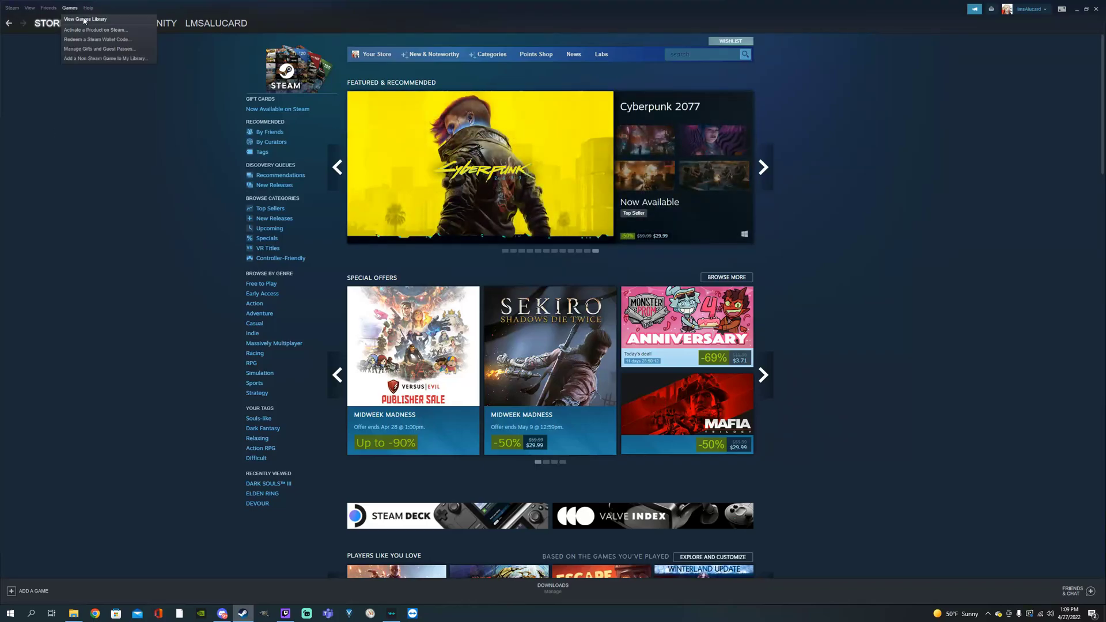
pyautogui.click(84, 20)
pyautogui.click(61, 264)
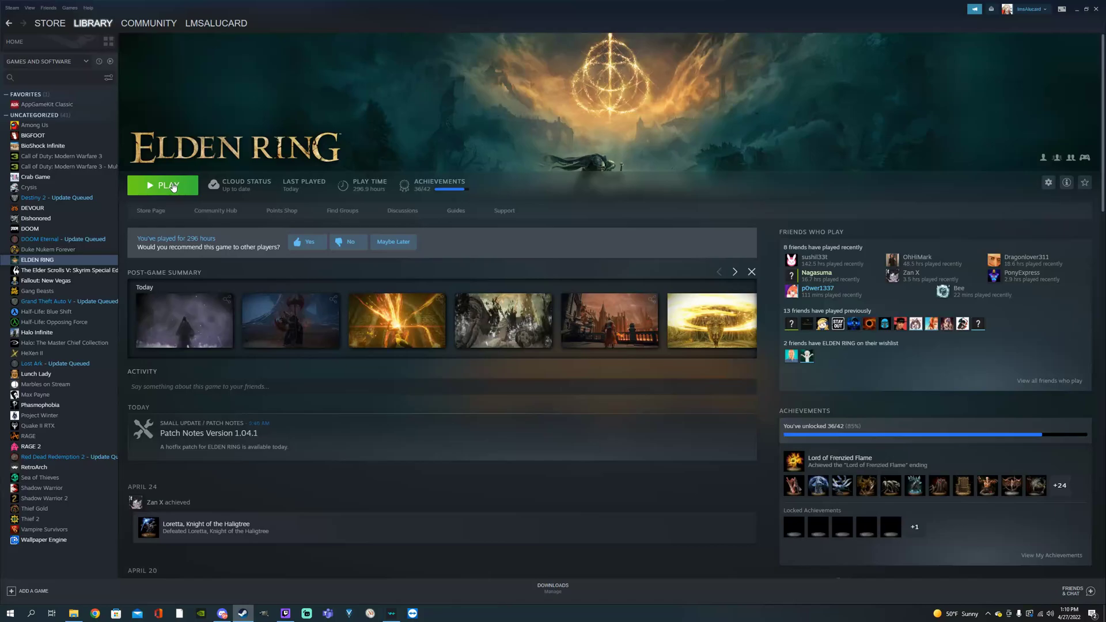
# Step: Inspect the external screenshot folder location in Steam's In-Game settings, and cancel out of the folder selection and settings
pyautogui.click(29, 8)
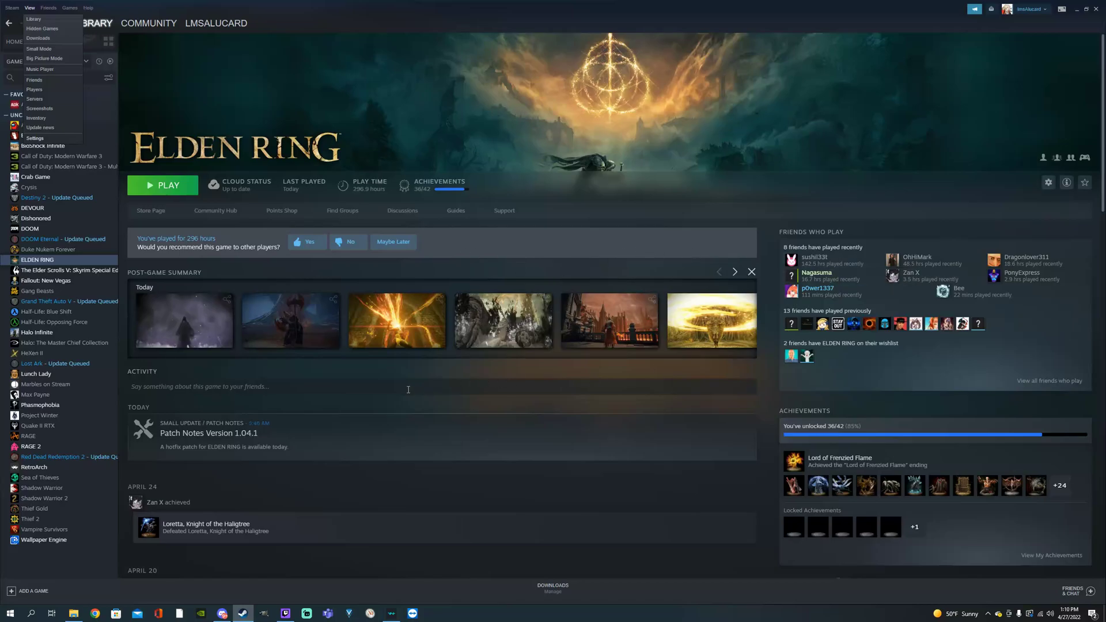
pyautogui.click(408, 371)
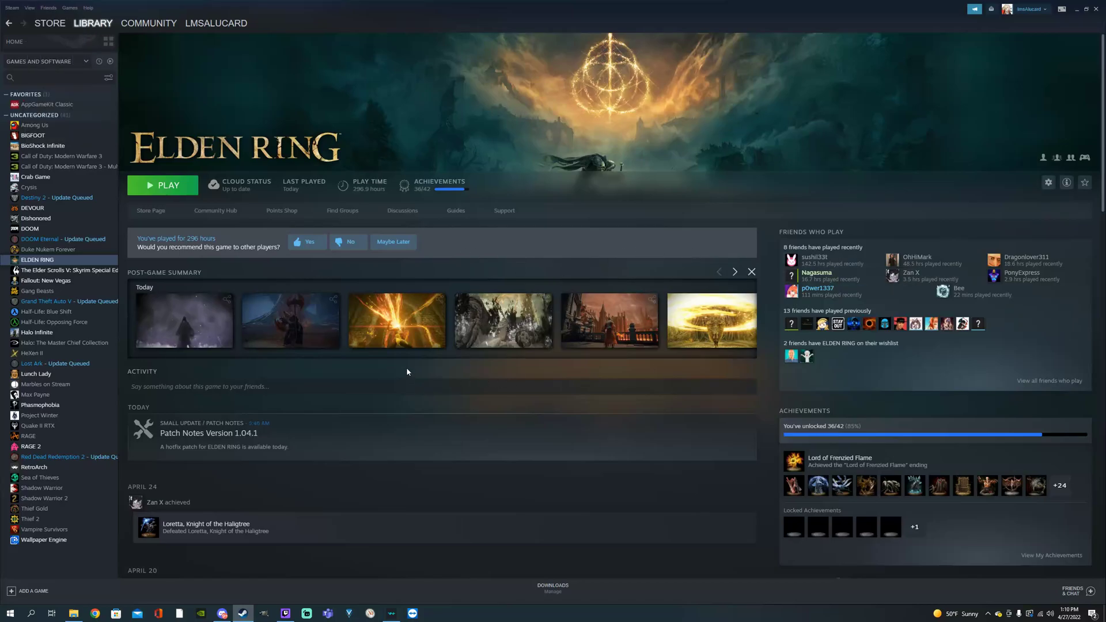
pyautogui.click(29, 8)
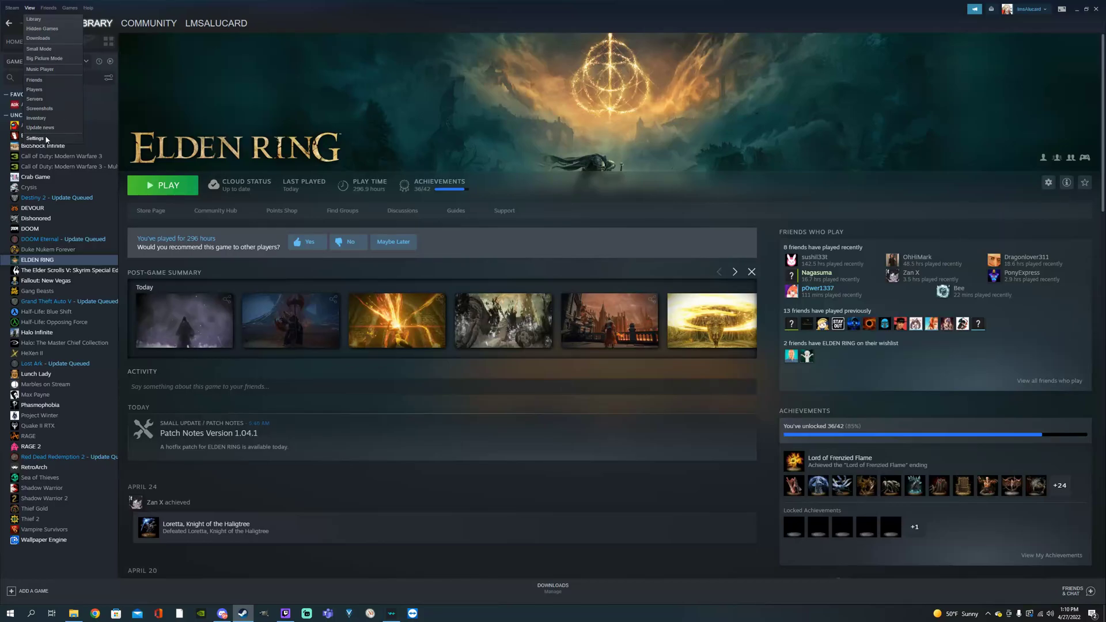
pyautogui.click(11, 7)
pyautogui.click(34, 61)
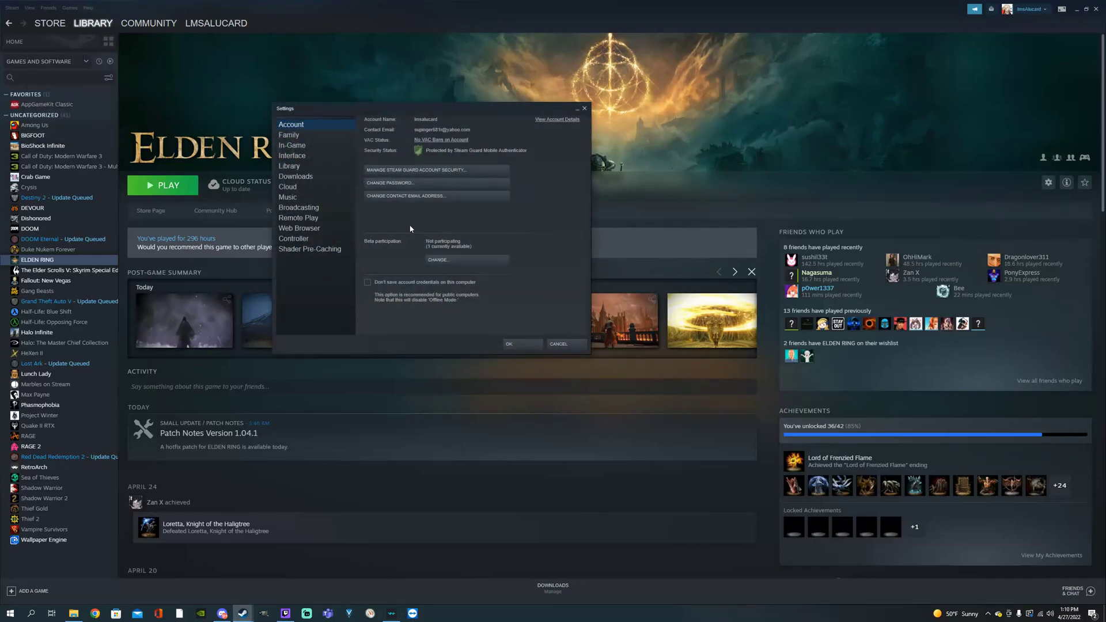
pyautogui.click(296, 146)
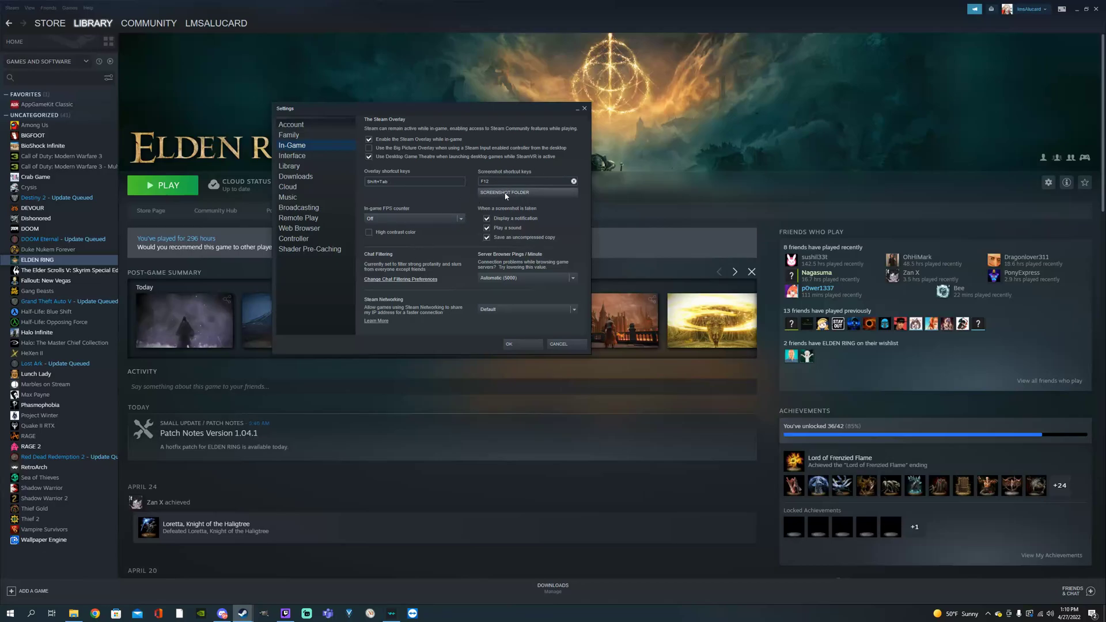
pyautogui.click(507, 193)
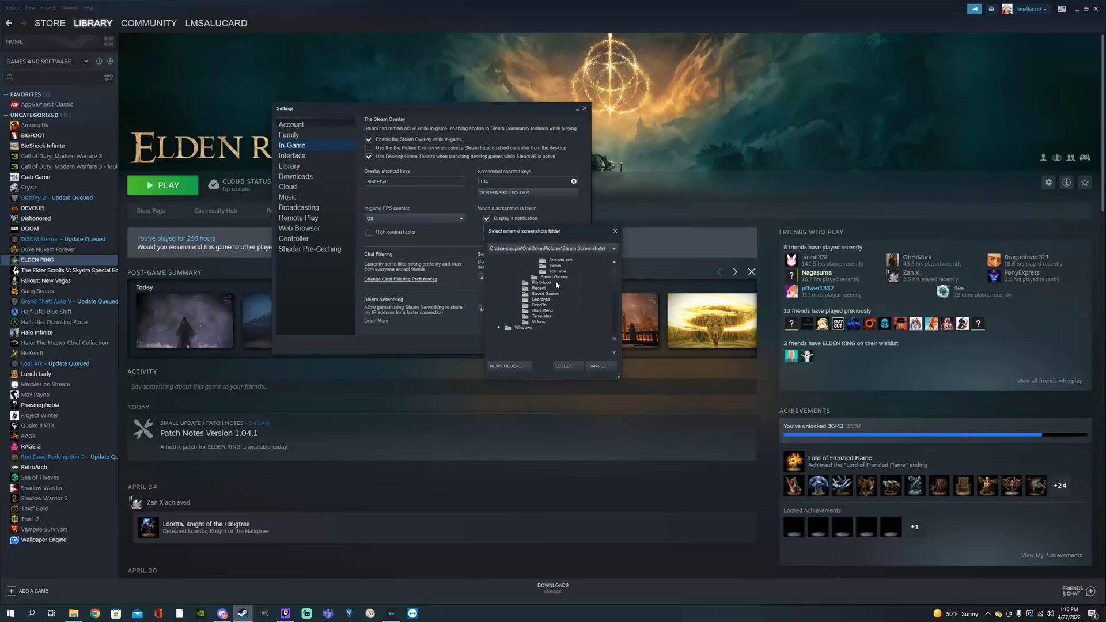
pyautogui.click(597, 366)
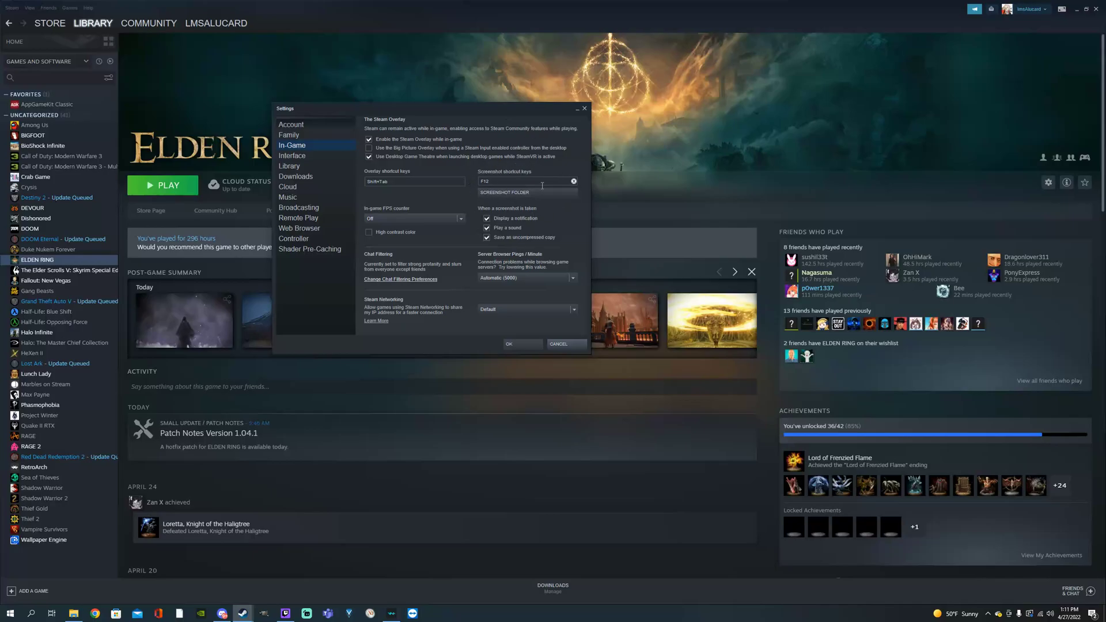
pyautogui.click(564, 345)
# Step: Open the Screenshot Uploader, show the ELDEN RING screenshots and select the second one
pyautogui.click(28, 8)
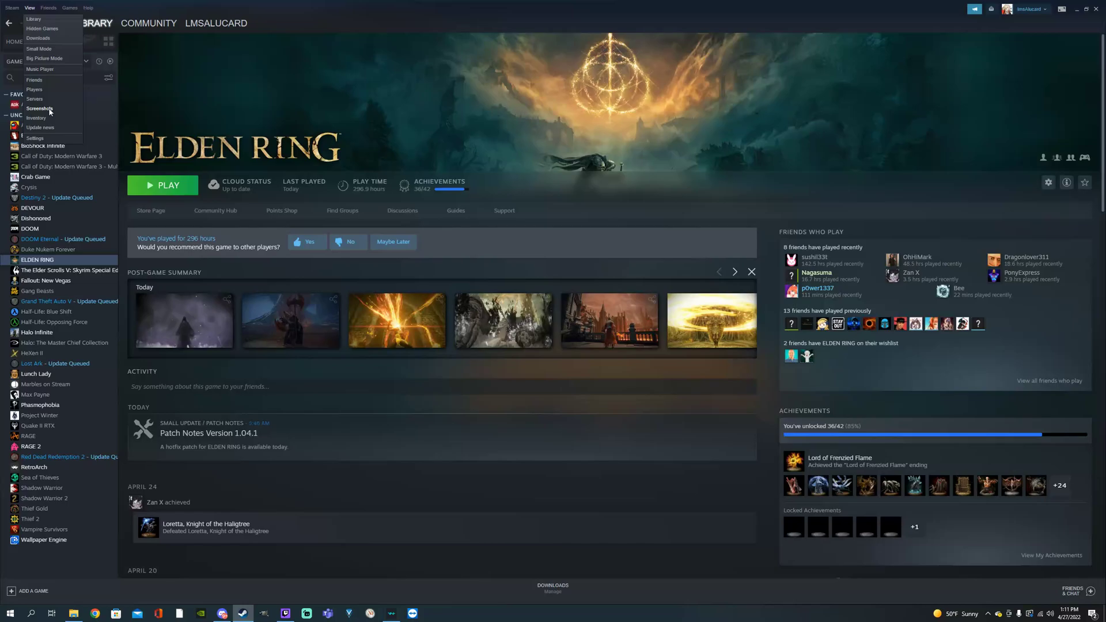
pyautogui.click(50, 112)
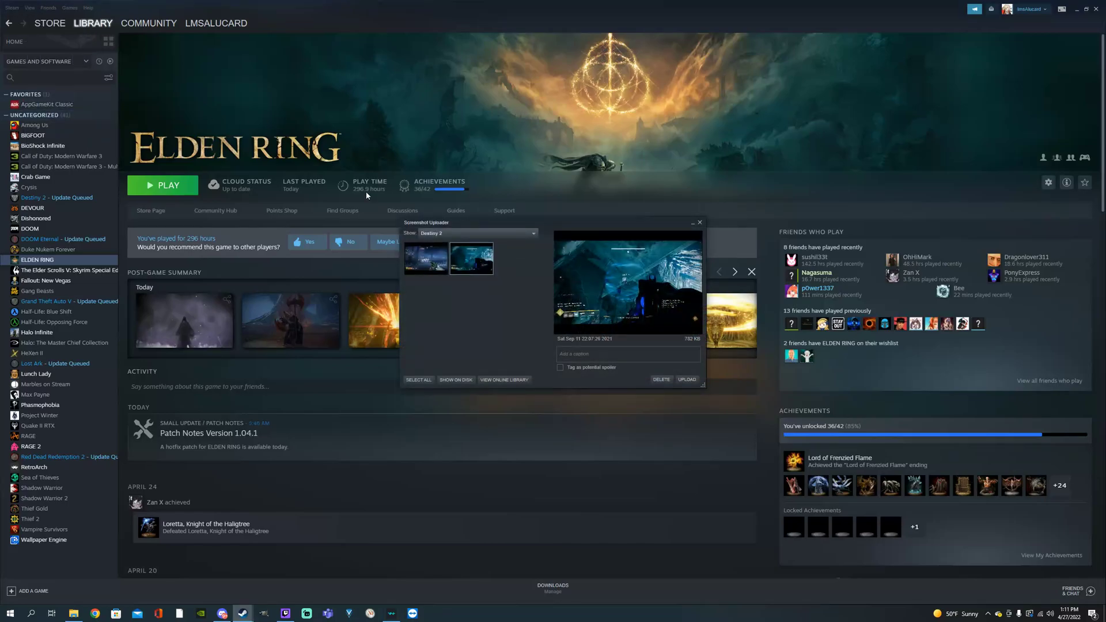
pyautogui.click(435, 233)
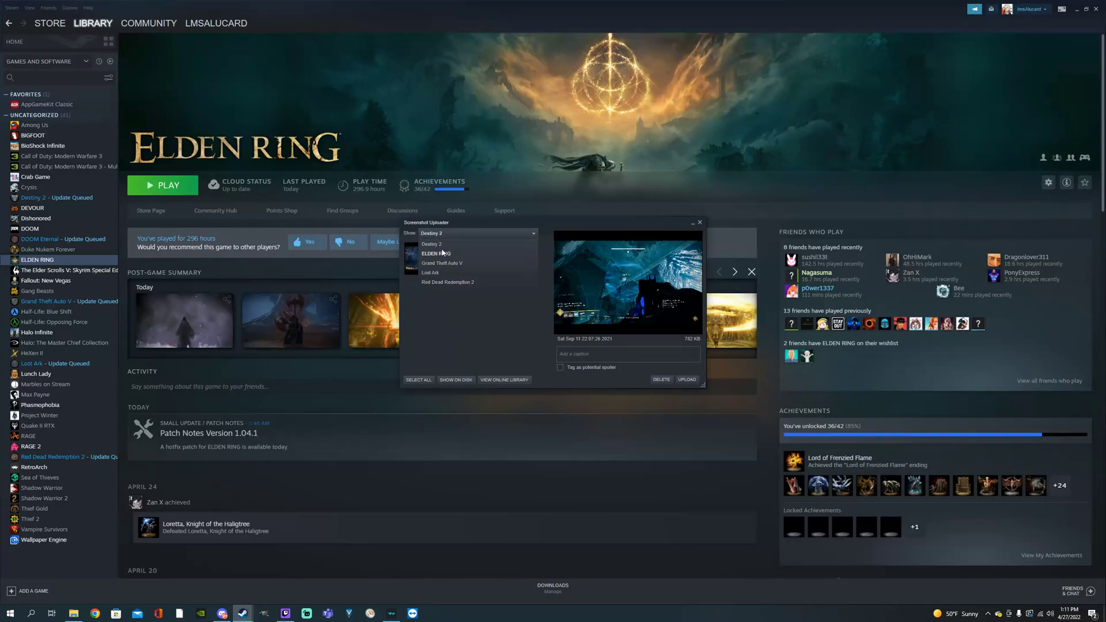
pyautogui.click(436, 254)
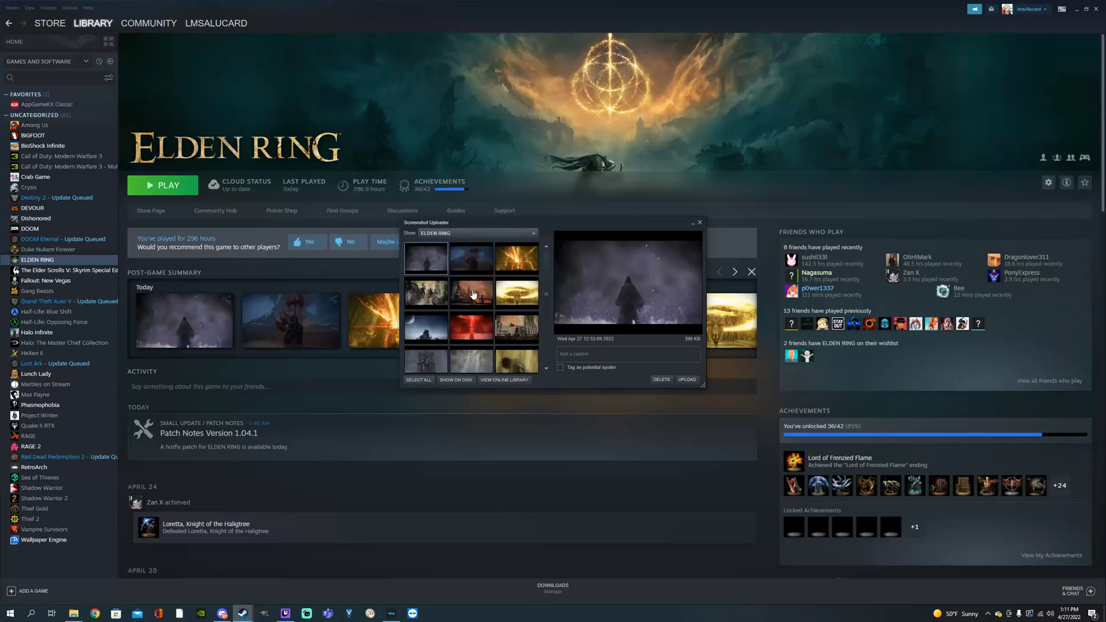
pyautogui.scroll(2, 471, 302)
pyautogui.scroll(1, 471, 302)
pyautogui.click(472, 268)
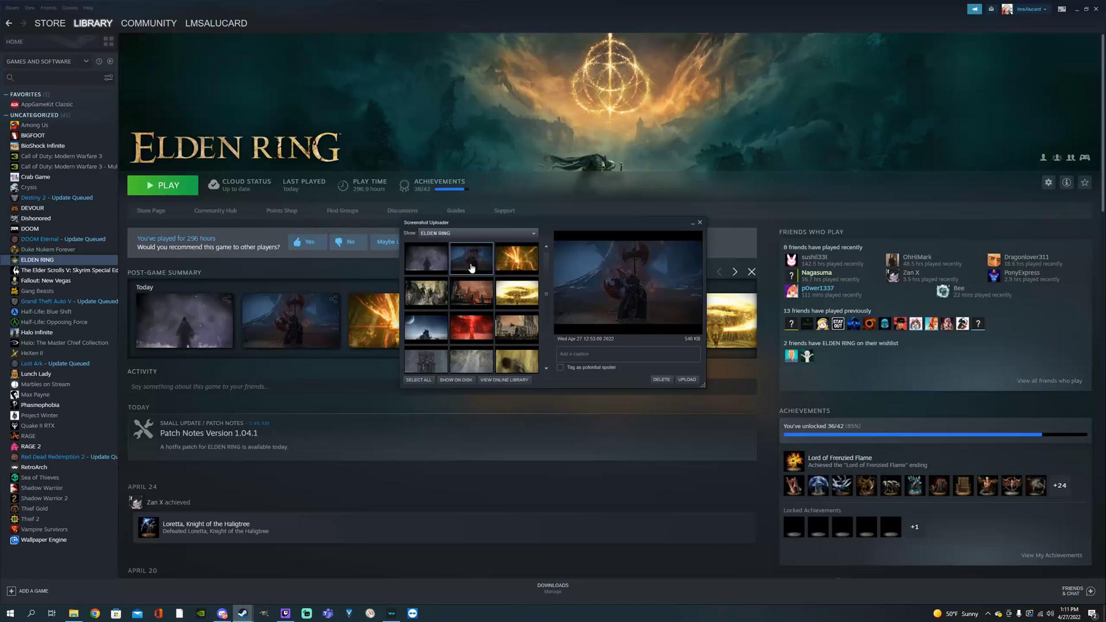
# Step: Show the selected screenshot's folder on disk and arrange its window alongside the Desktop's elden folder
pyautogui.click(459, 383)
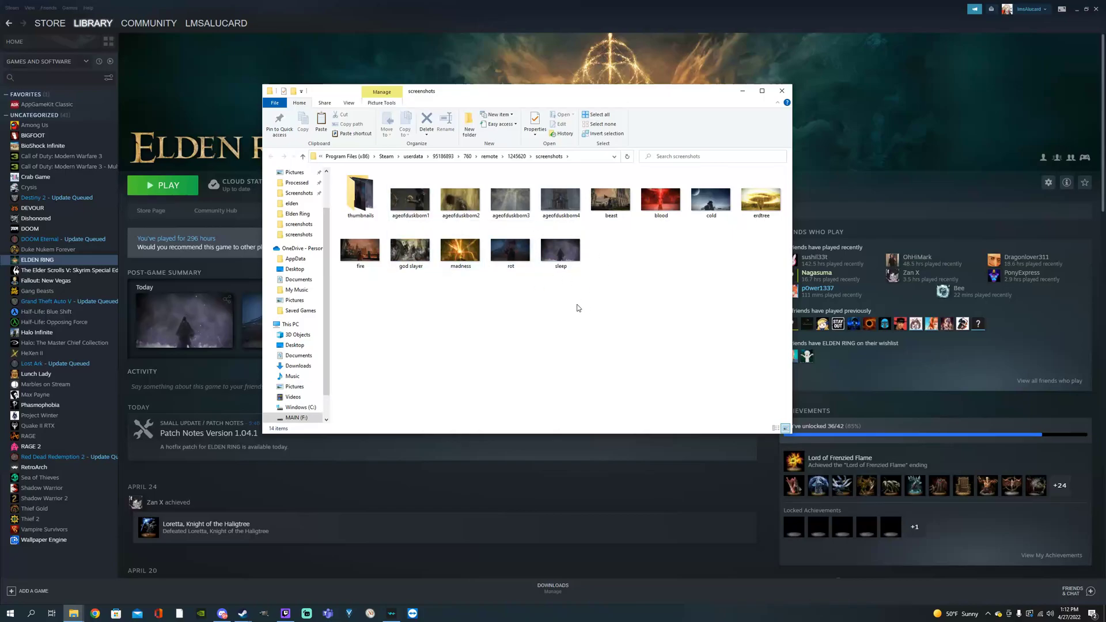
pyautogui.moveTo(577, 91); pyautogui.dragTo(586, 434)
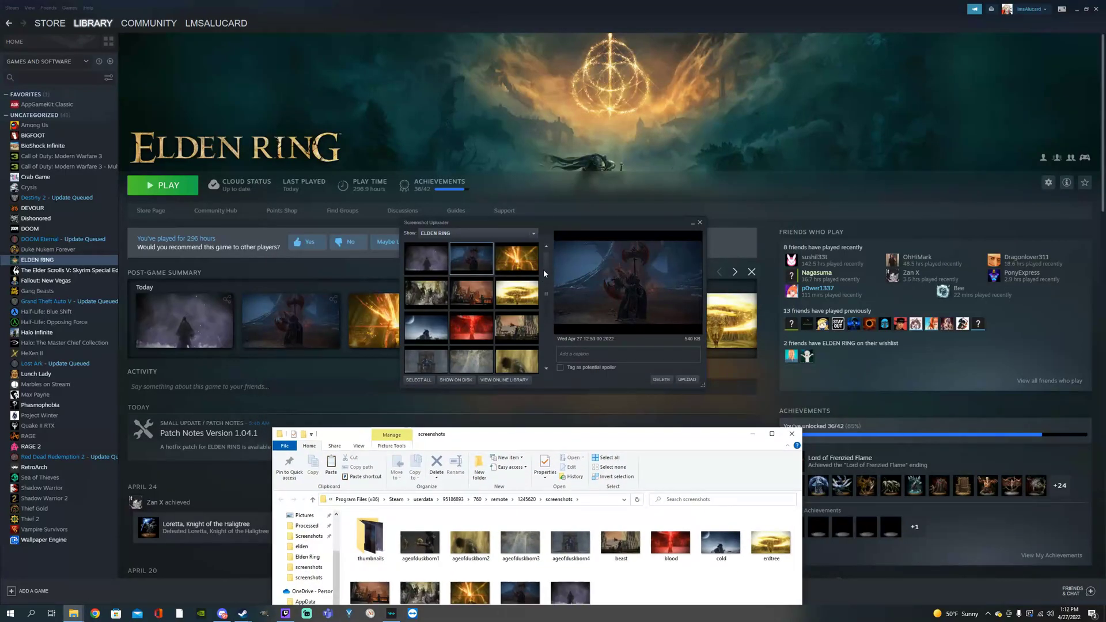
pyautogui.moveTo(610, 434); pyautogui.dragTo(606, 130)
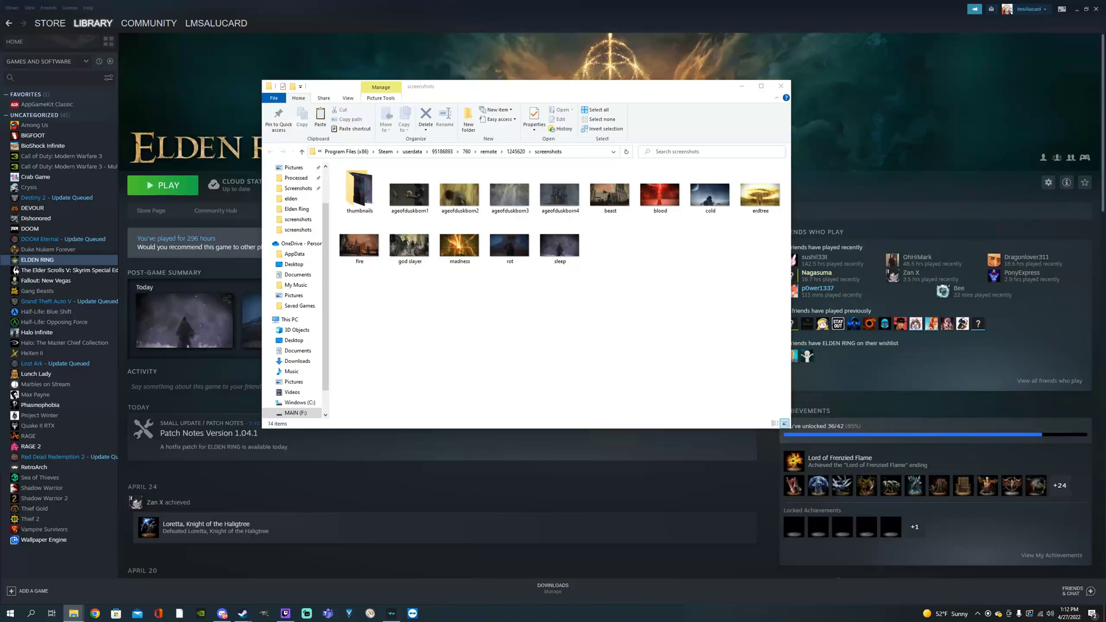
pyautogui.moveTo(0, 183); pyautogui.dragTo(824, 138)
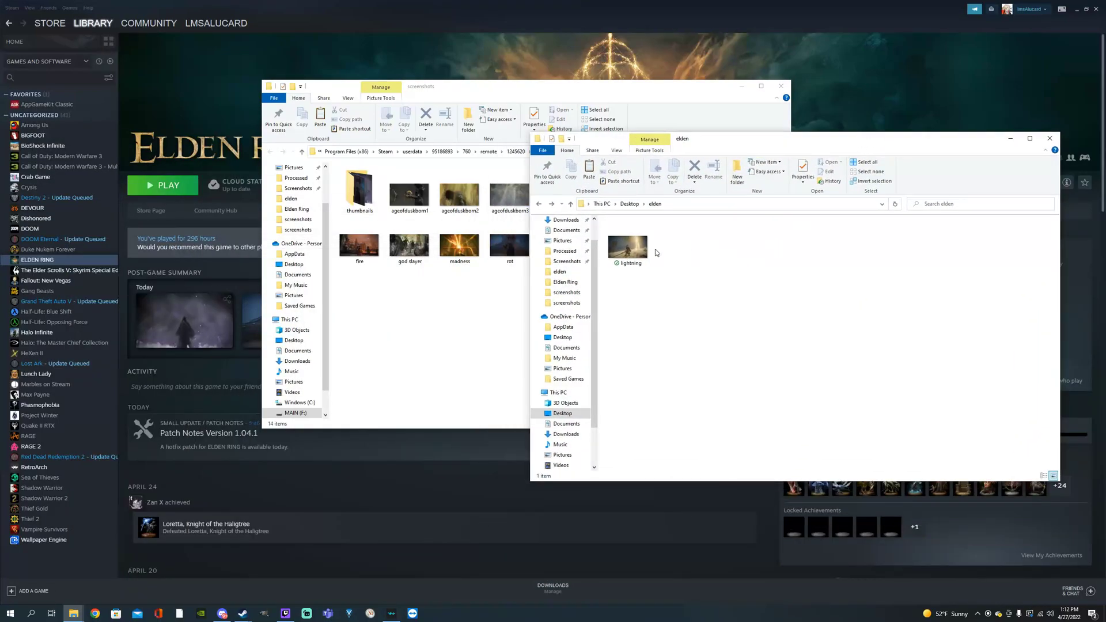
# Step: Open the lightning image from the elden folder in Paint, view it at 50% zoom and close Paint
pyautogui.rightClick(628, 246)
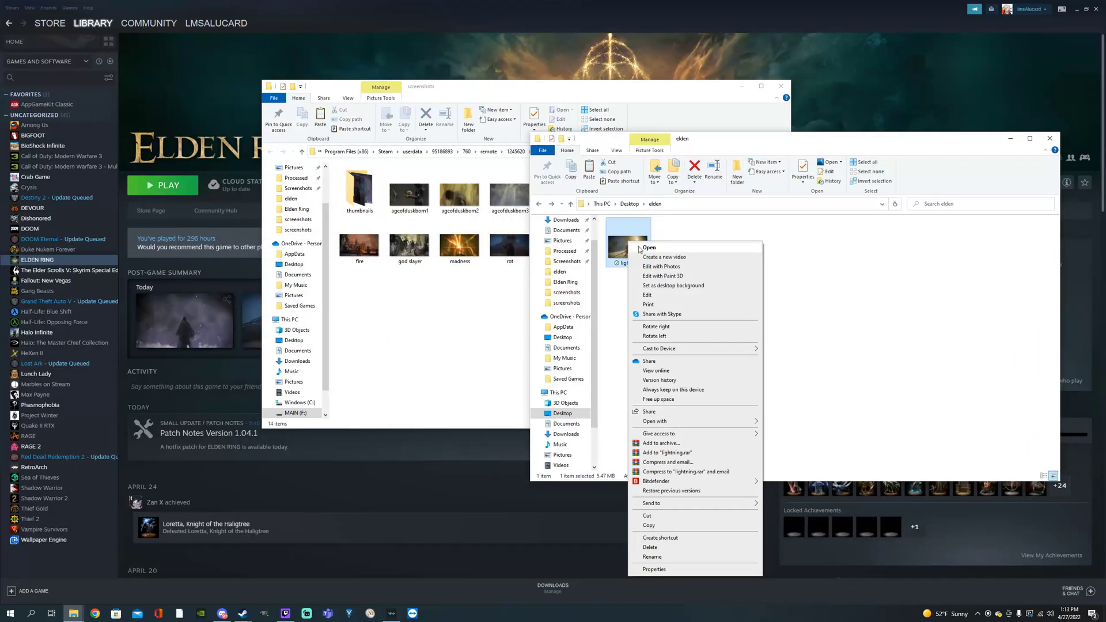
pyautogui.click(647, 297)
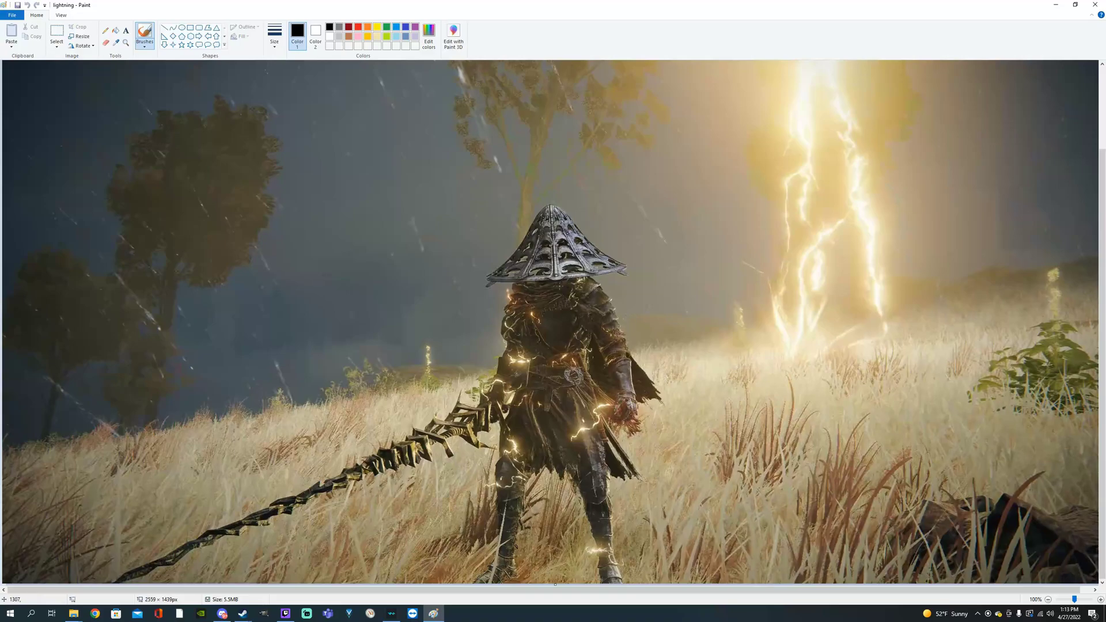
pyautogui.scroll(-1, 563, 310)
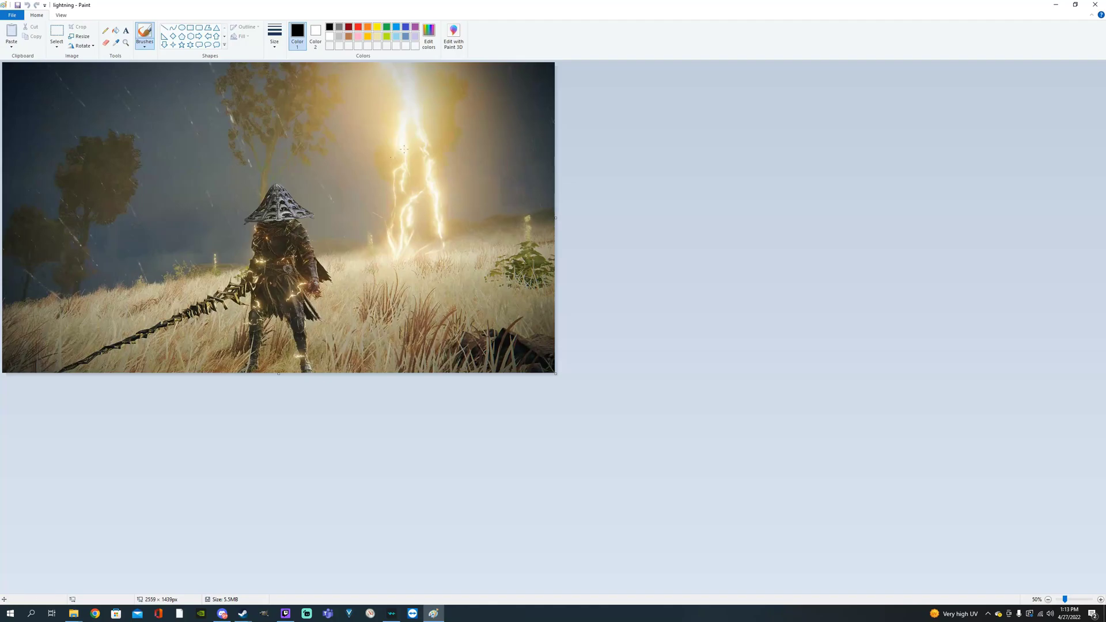
pyautogui.click(1095, 5)
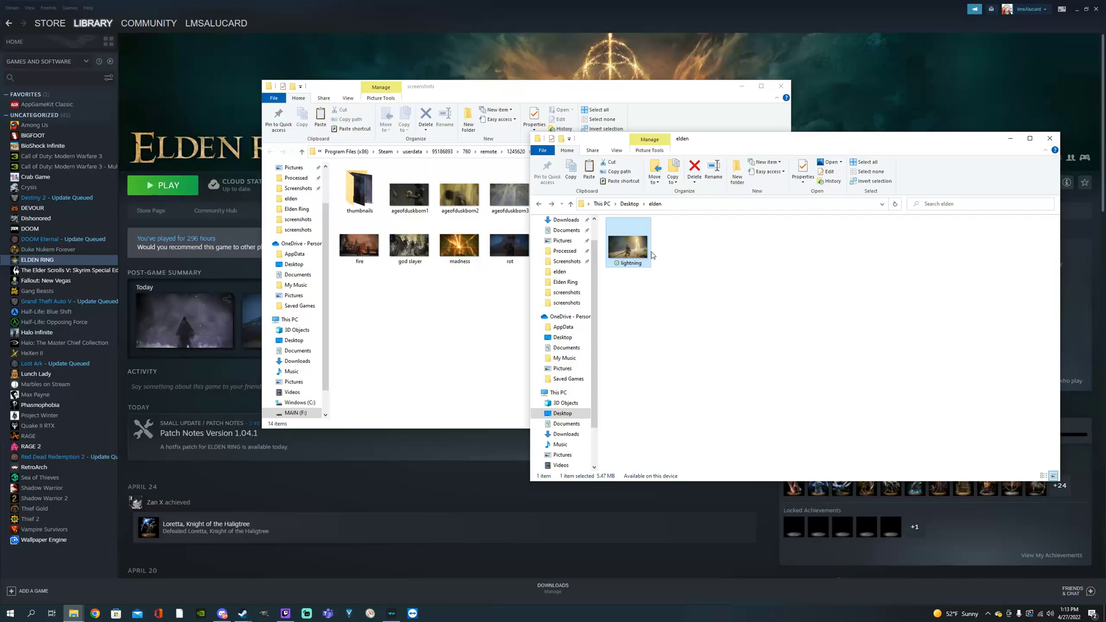
pyautogui.moveTo(629, 249)
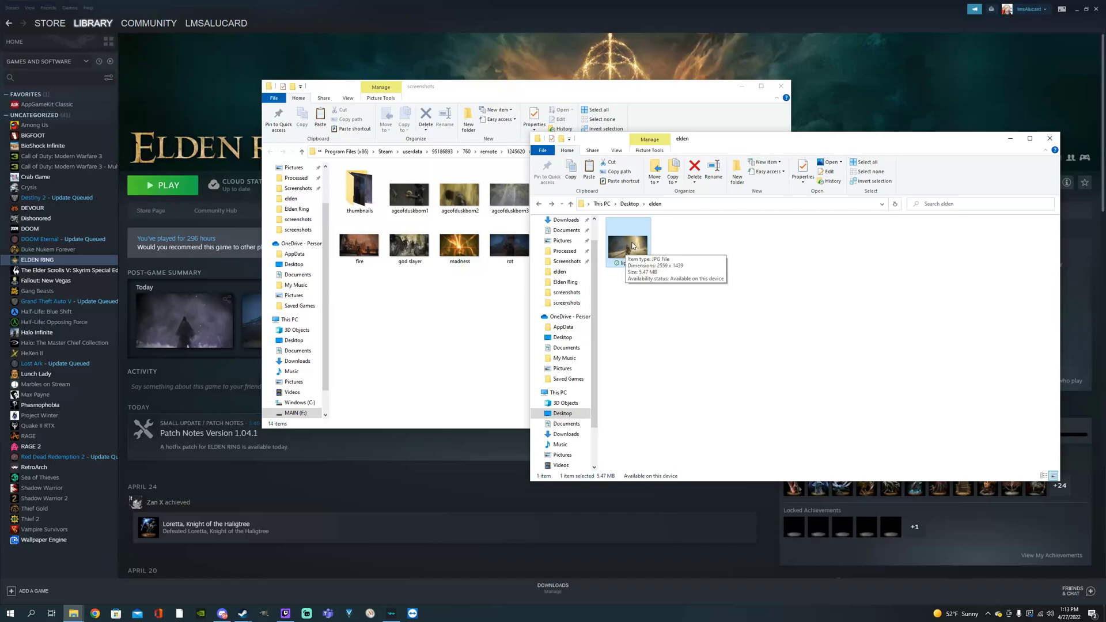
pyautogui.rightClick(630, 248)
pyautogui.click(858, 282)
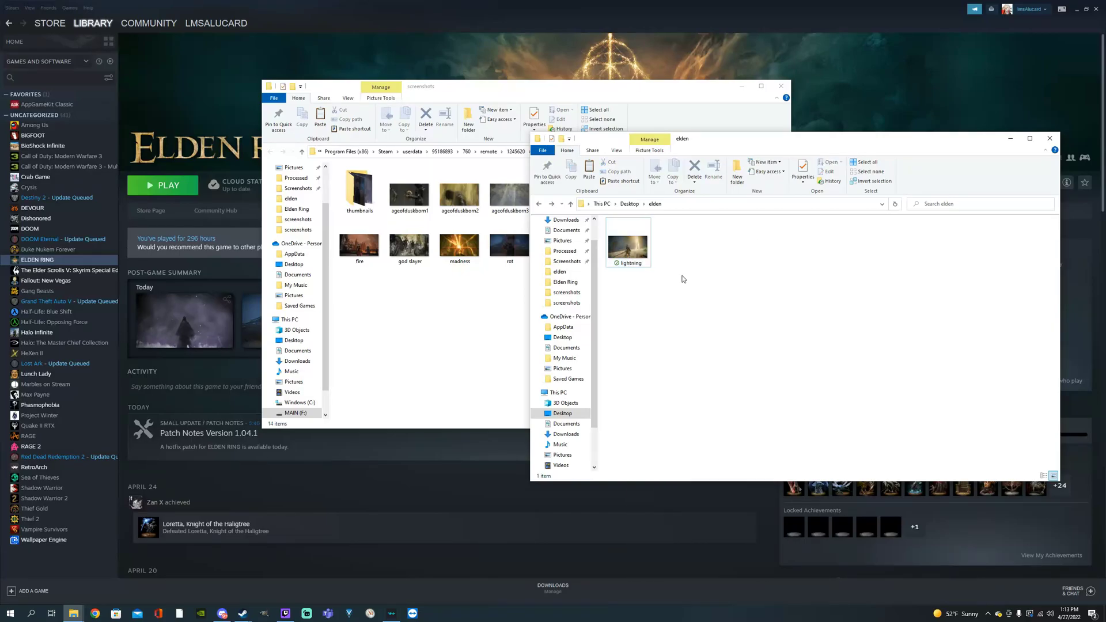
pyautogui.rightClick(630, 249)
pyautogui.click(816, 298)
# Step: Start Paint on its own, browse to the lightning image in the elden folder, and cancel without opening it
pyautogui.click(11, 613)
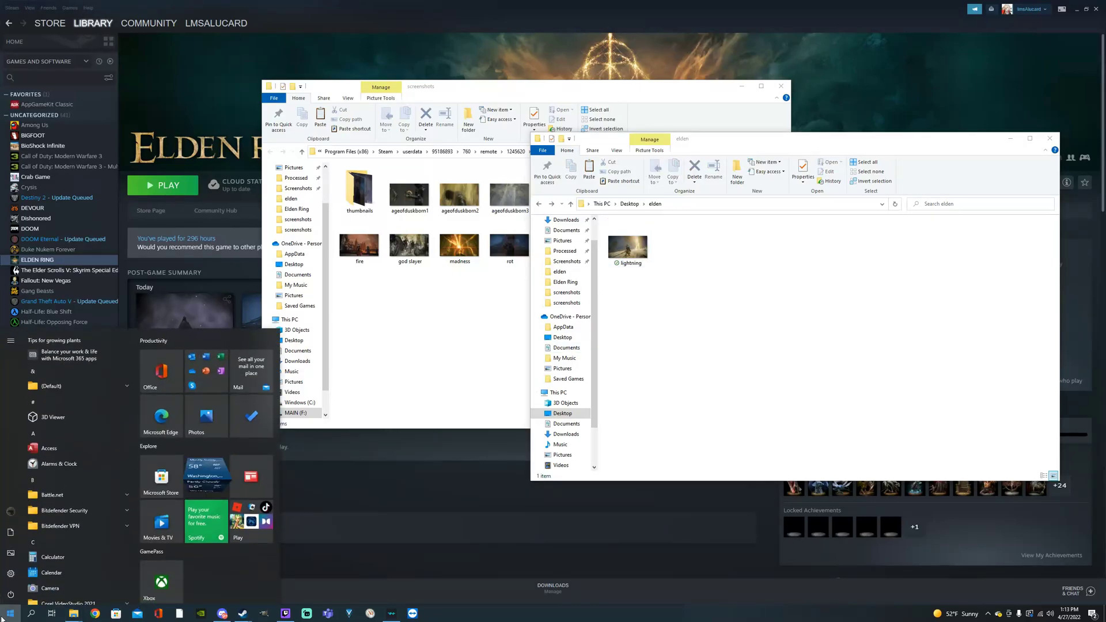
pyautogui.write('paint')
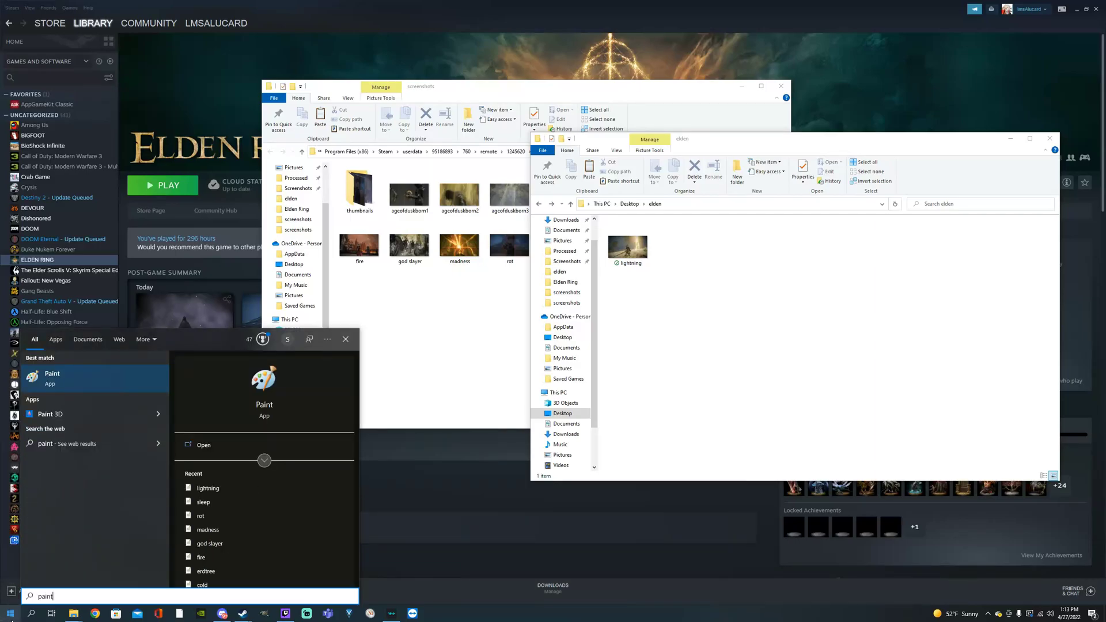
pyautogui.click(150, 382)
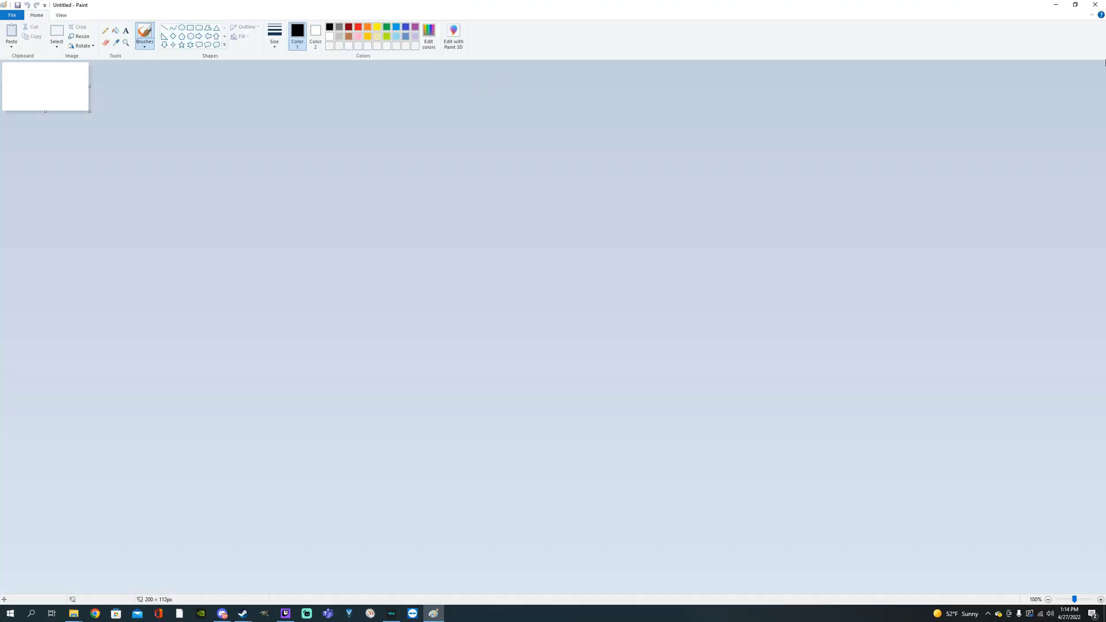
pyautogui.click(12, 17)
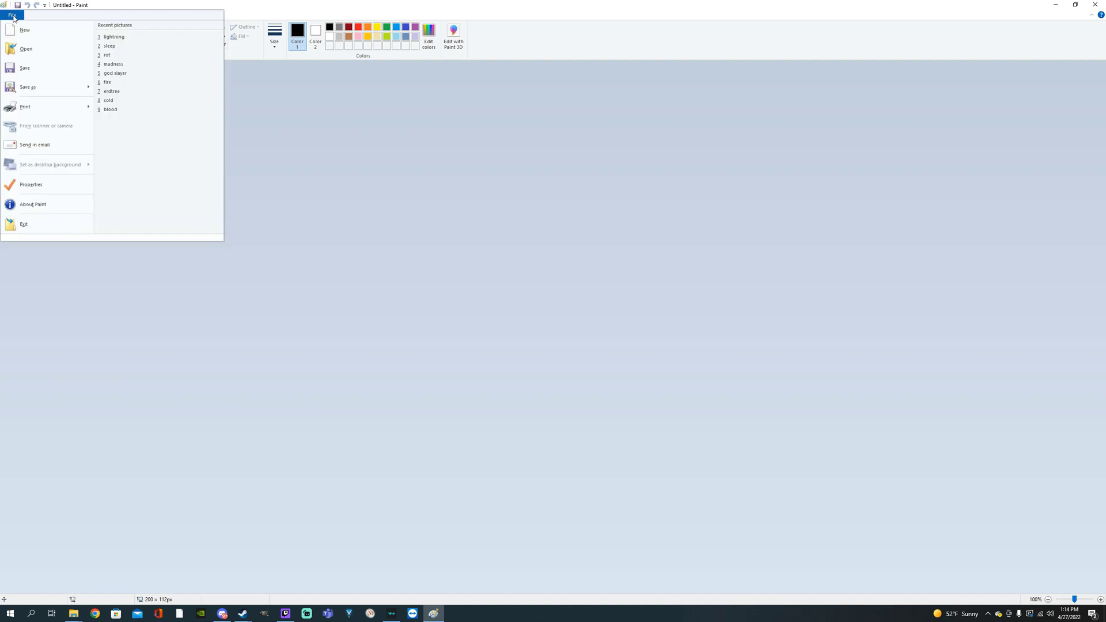
pyautogui.click(25, 49)
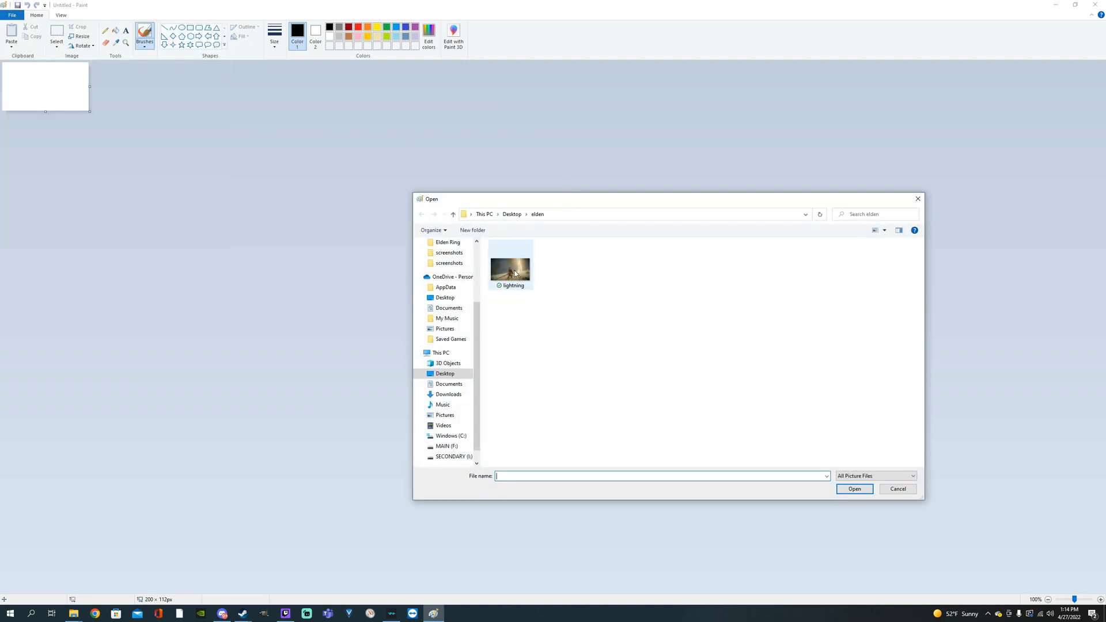
pyautogui.click(902, 490)
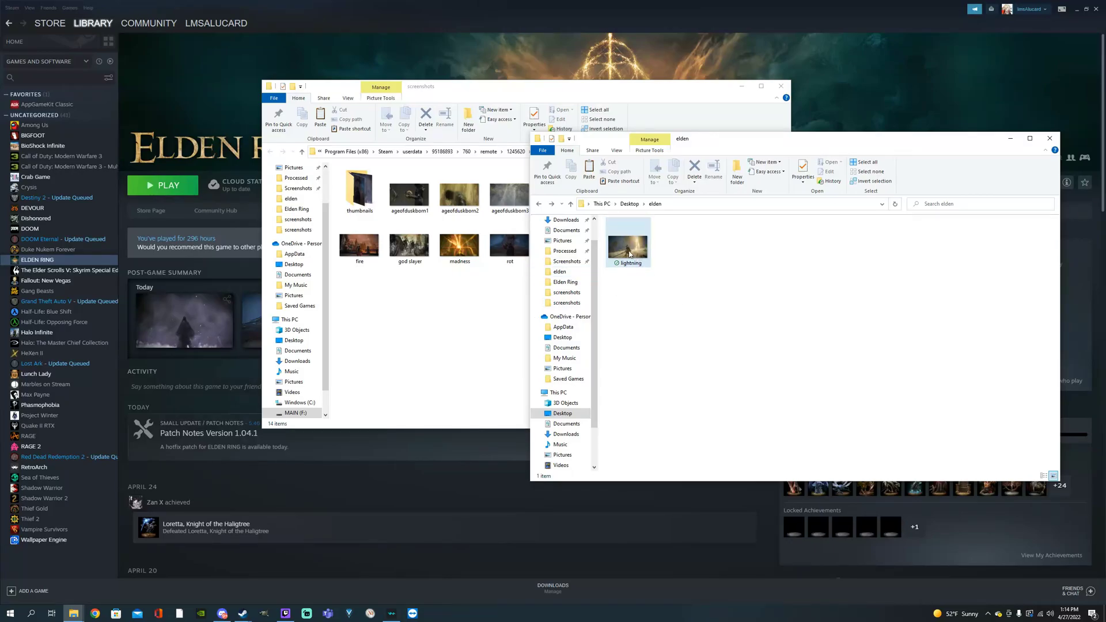
# Step: Open the lightning image from the elden folder in Paint and choose JPEG as the file type for saving a copy
pyautogui.rightClick(629, 254)
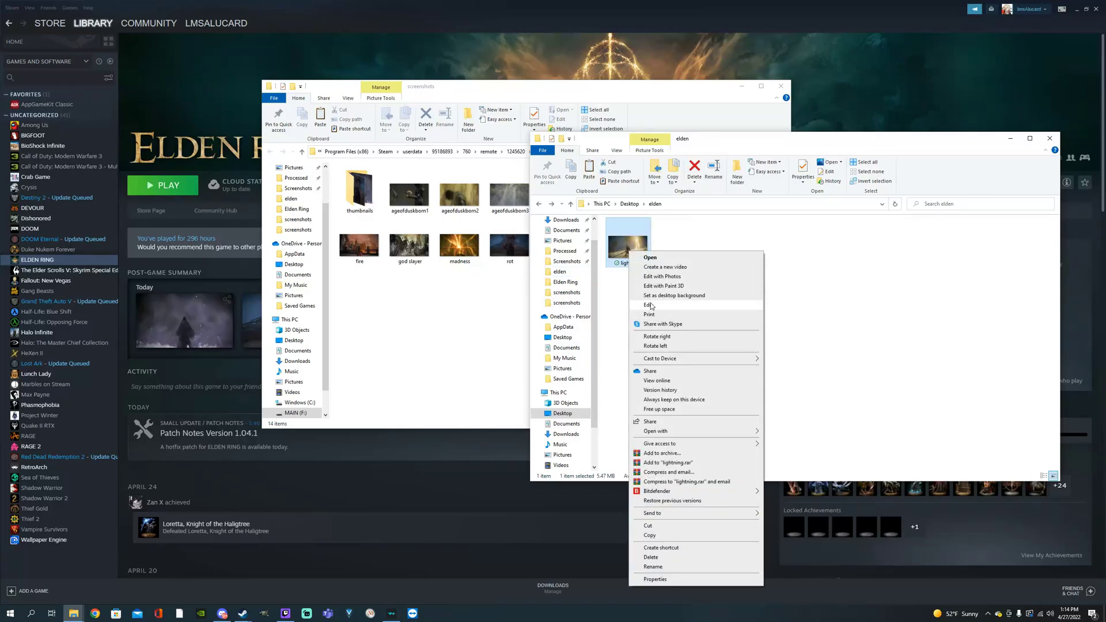
pyautogui.click(652, 306)
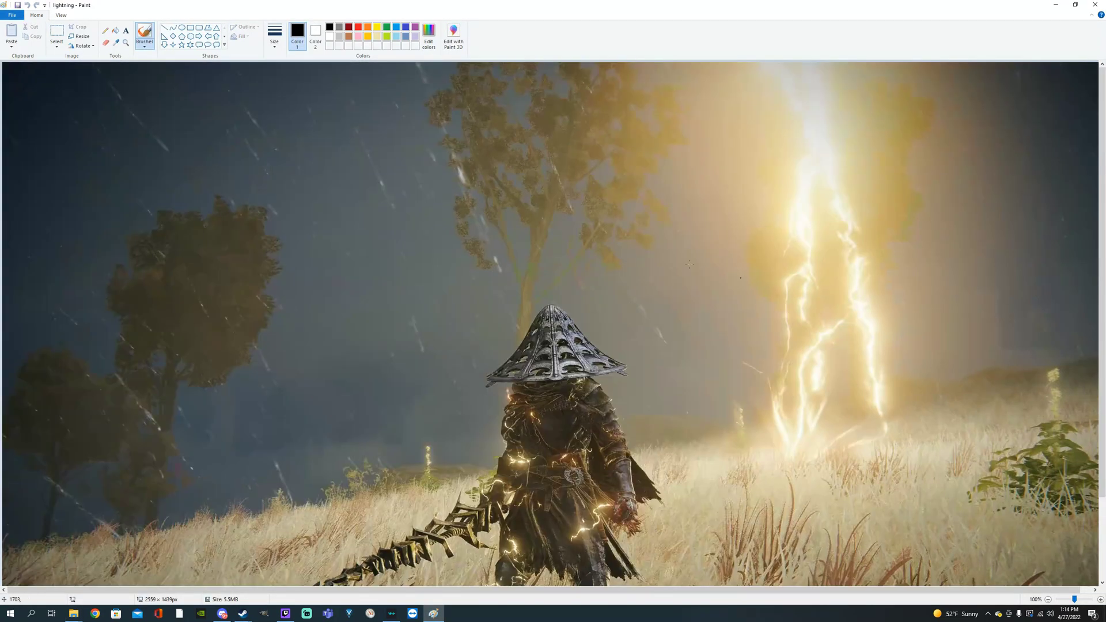
pyautogui.click(8, 12)
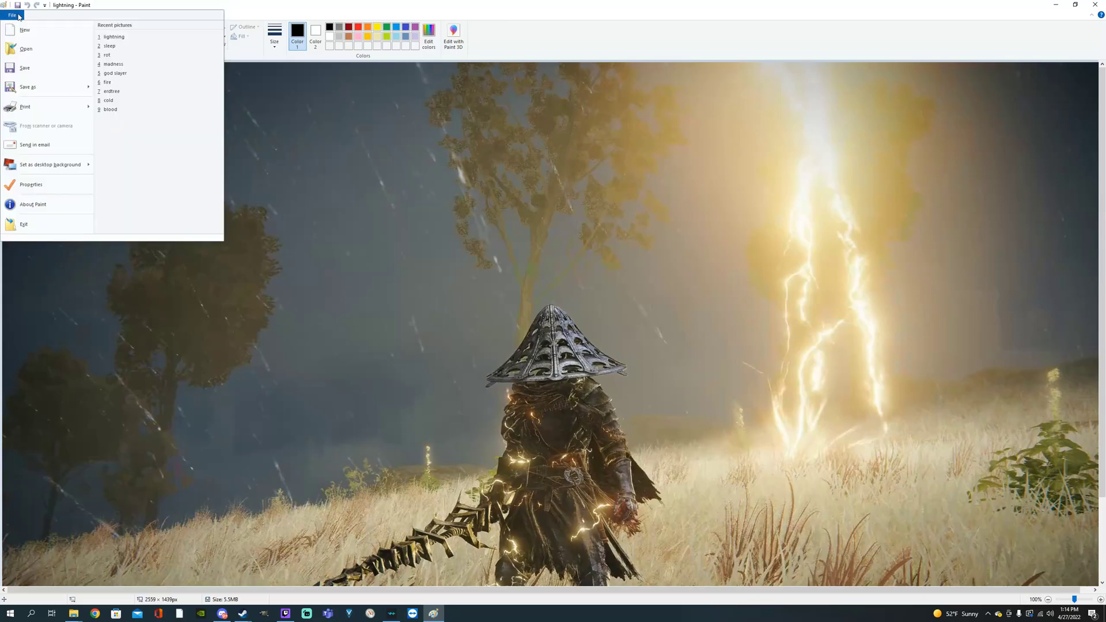
pyautogui.moveTo(33, 88)
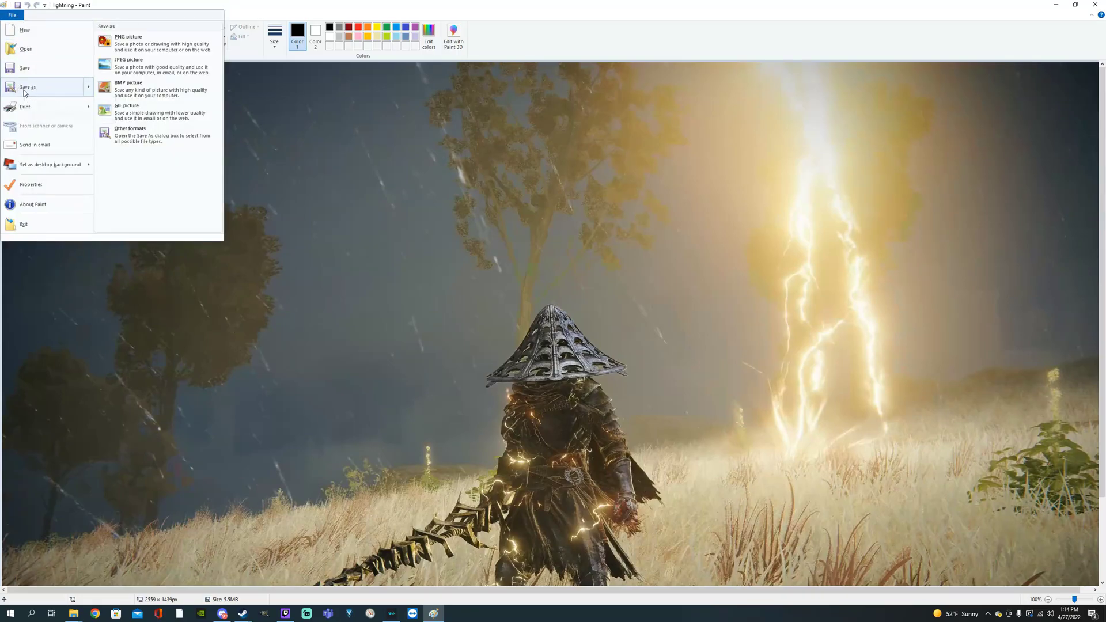
pyautogui.click(26, 88)
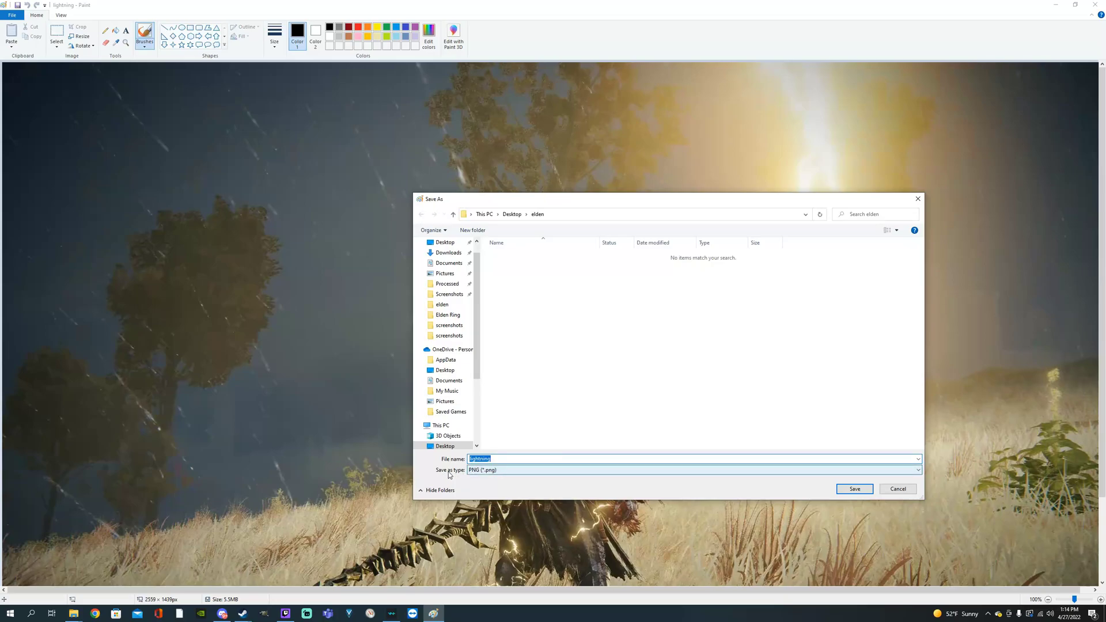
pyautogui.click(496, 471)
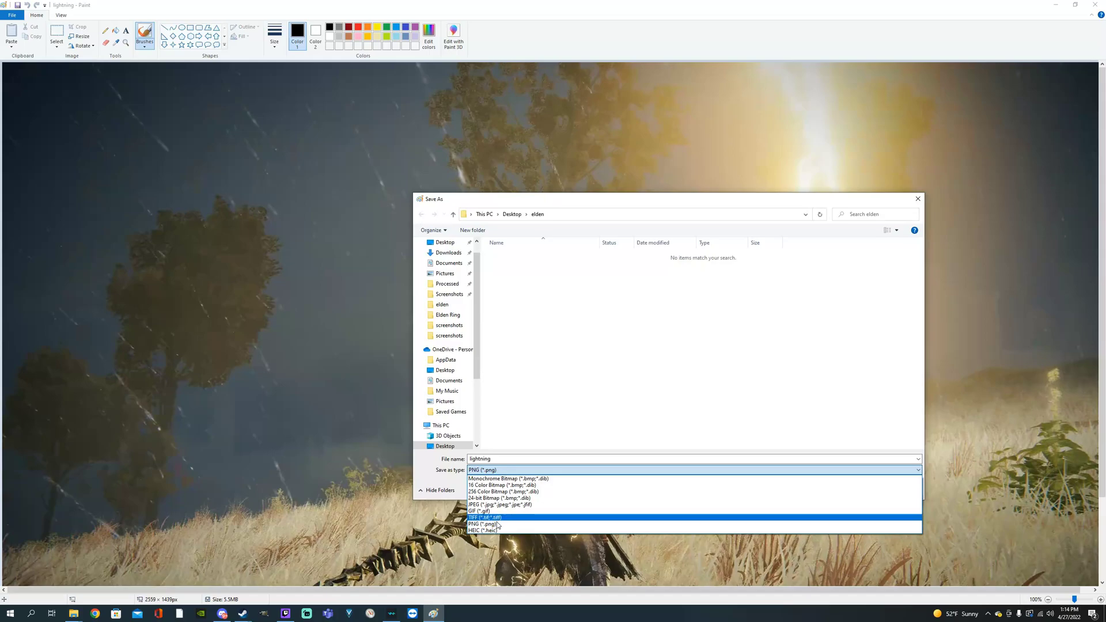
pyautogui.click(536, 505)
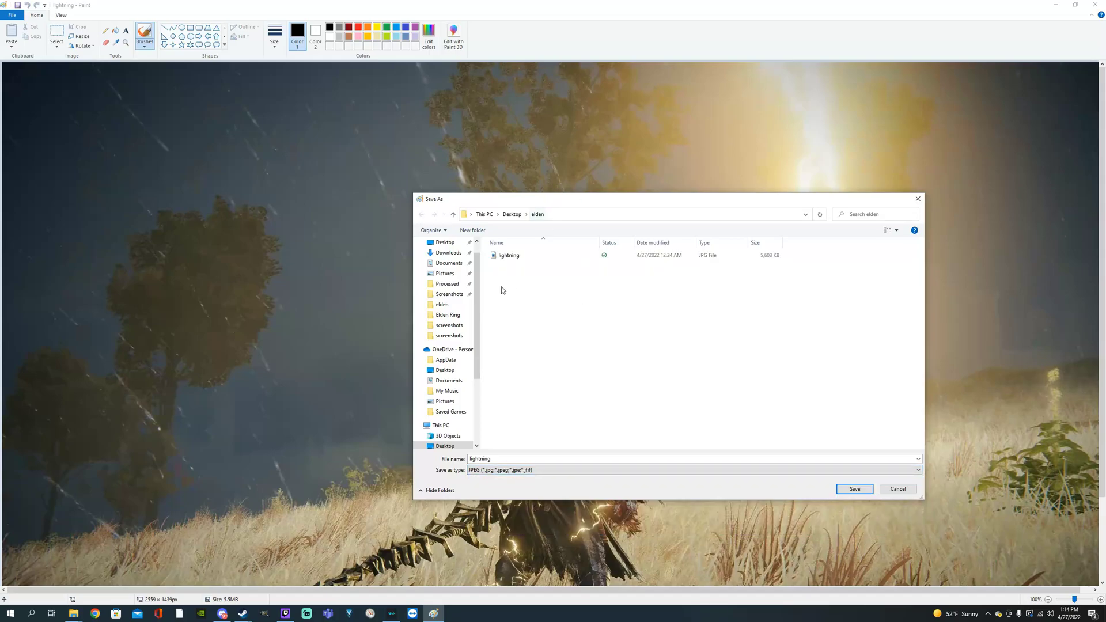
# Step: Save the JPEG copy as lightning on the Desktop, accepting the loss of transparency, and close Paint
pyautogui.scroll(2, 455, 323)
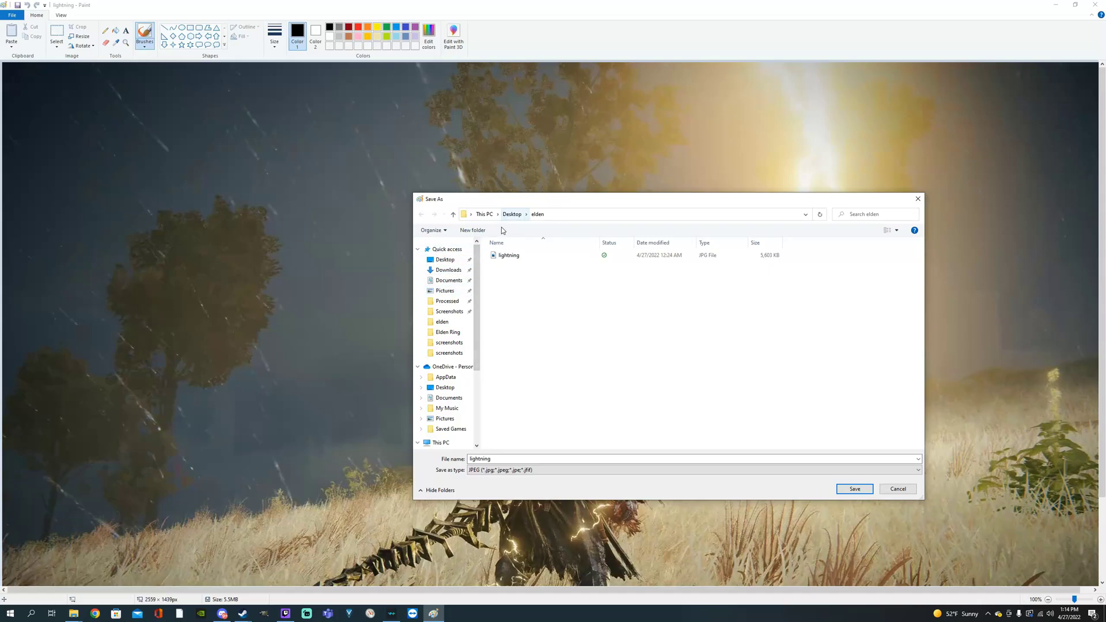
pyautogui.click(445, 261)
pyautogui.click(448, 266)
pyautogui.click(447, 263)
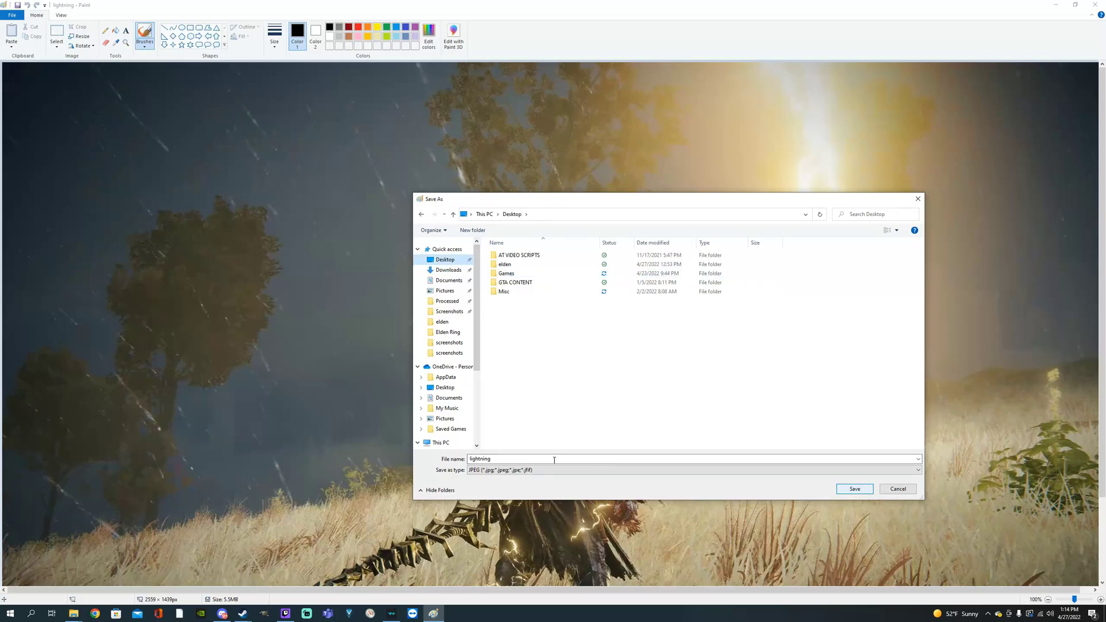
pyautogui.click(854, 489)
pyautogui.click(851, 490)
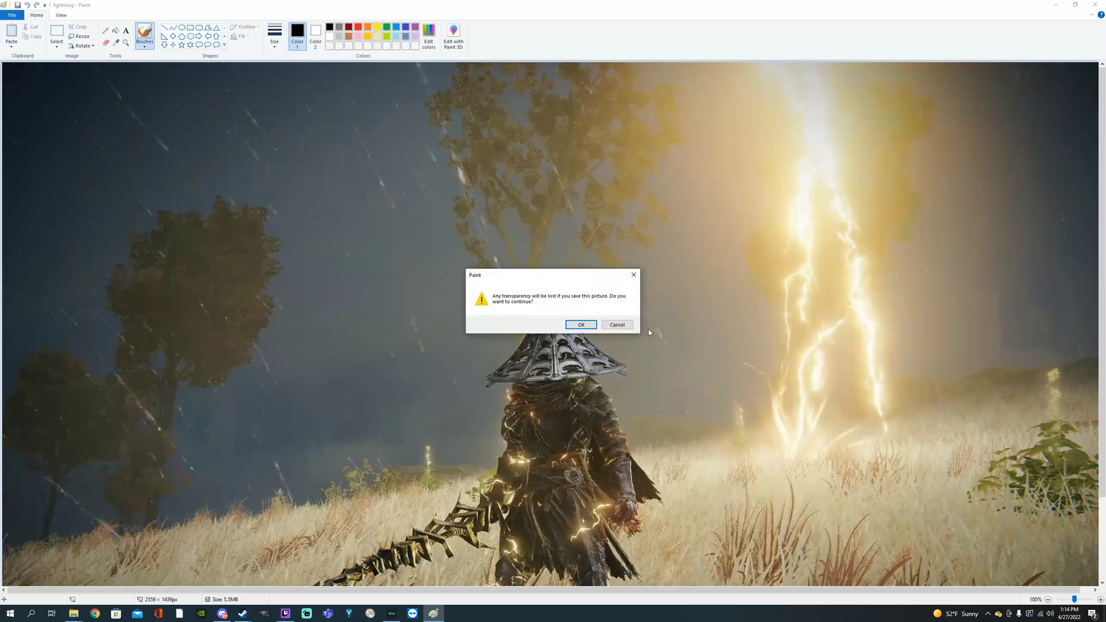
pyautogui.click(581, 325)
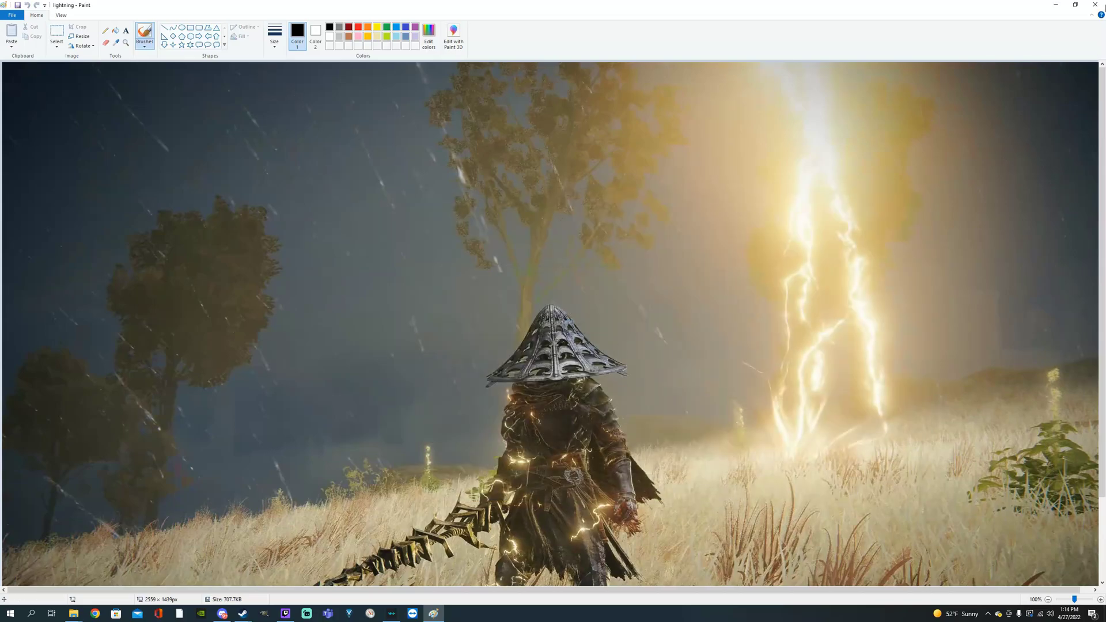
pyautogui.click(1095, 4)
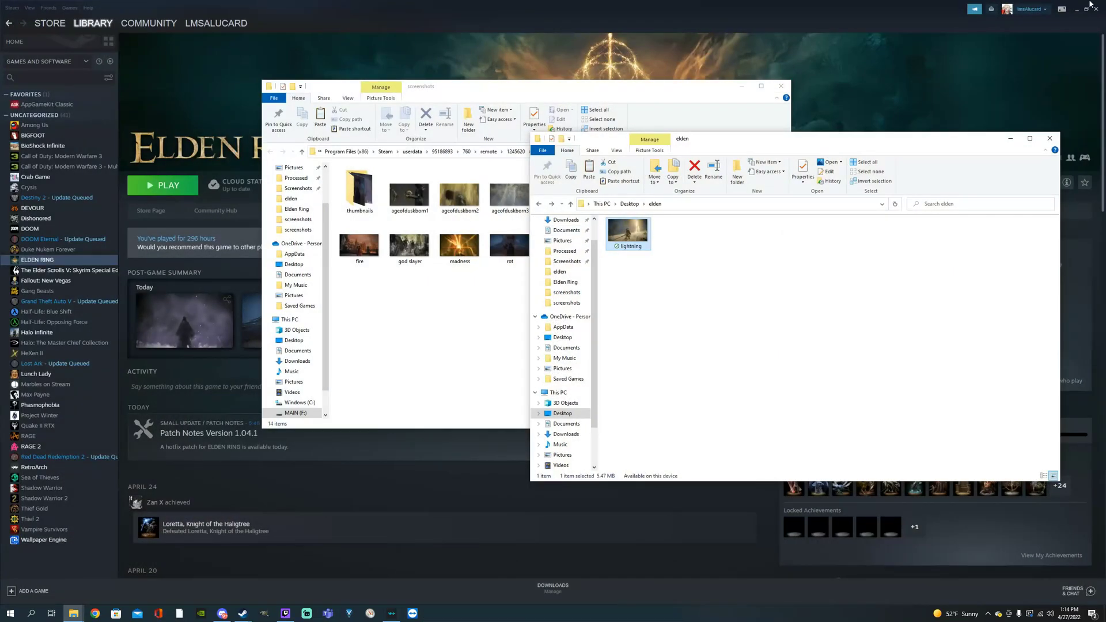
# Step: Minimize Steam and move the Desktop's lightning file into the elden folder, replacing the existing file
pyautogui.click(1077, 9)
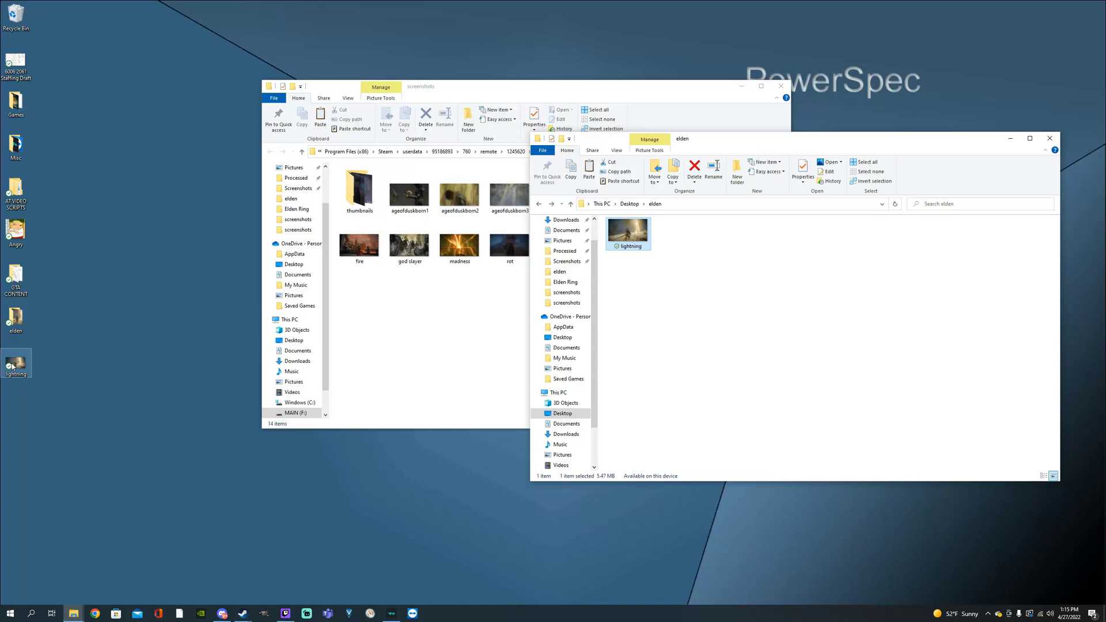
pyautogui.moveTo(12, 367); pyautogui.dragTo(756, 277)
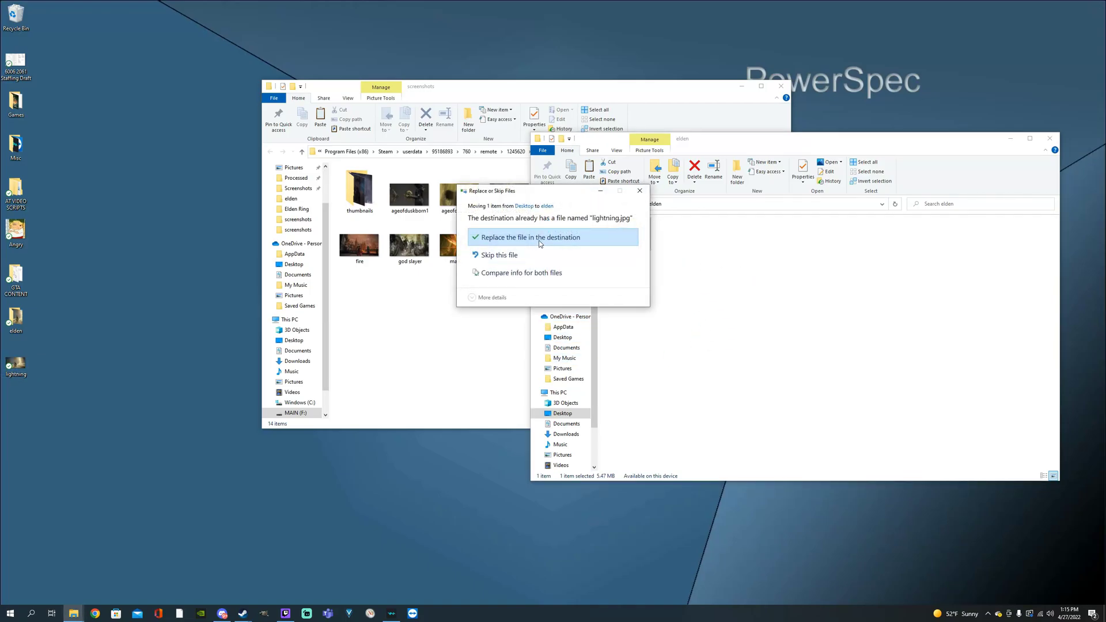
pyautogui.click(538, 239)
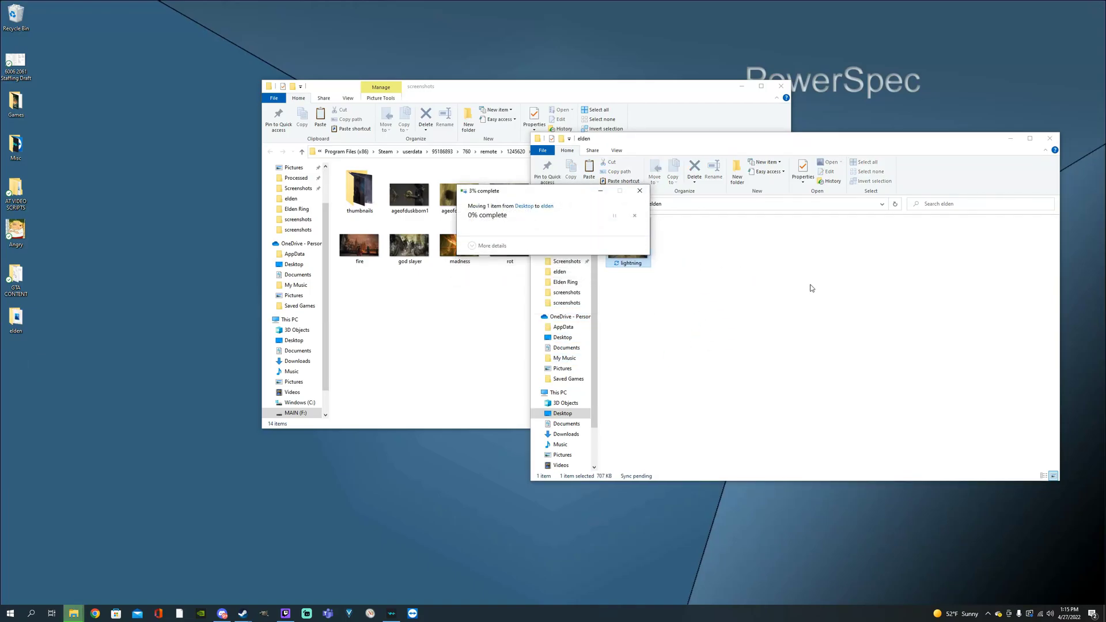
# Step: Check the file type and size in the properties of the lightning file in the elden folder
pyautogui.rightClick(628, 252)
pyautogui.click(645, 579)
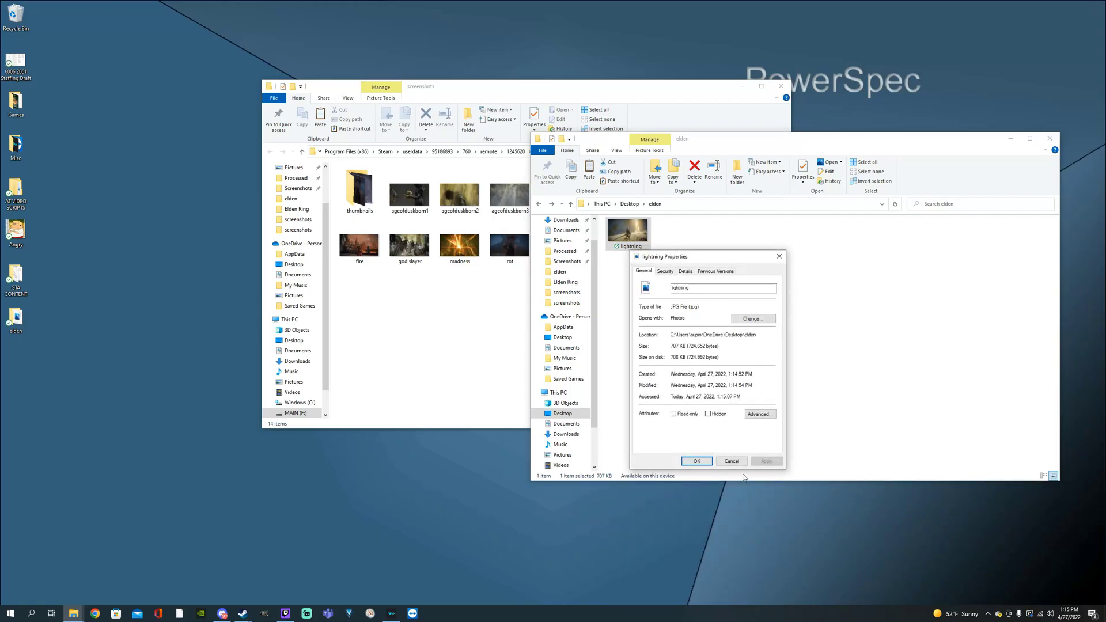
pyautogui.click(731, 462)
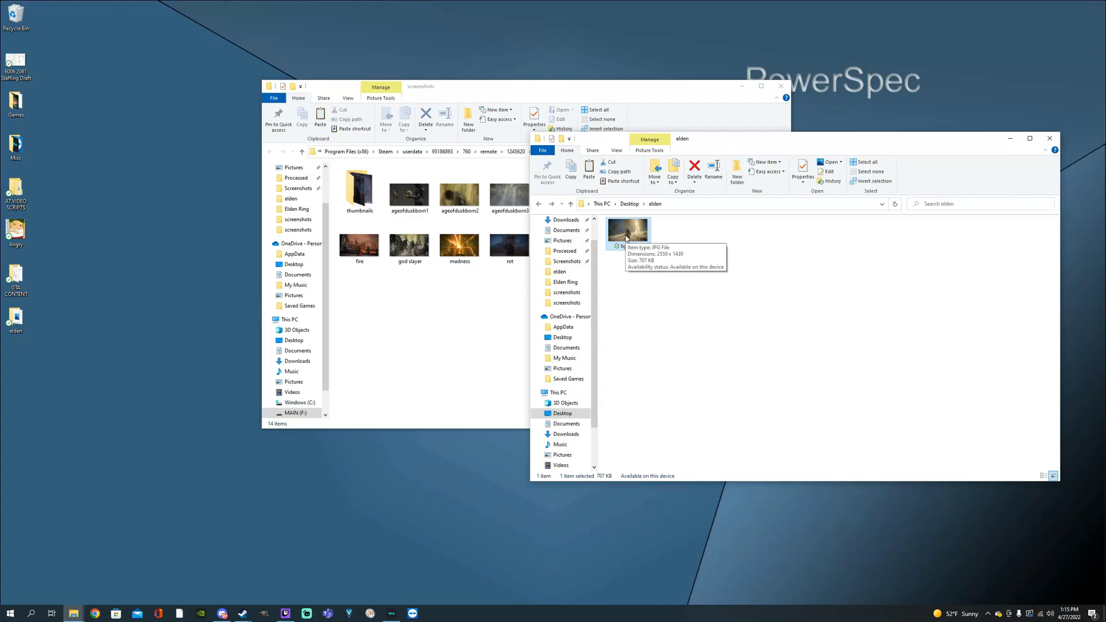
pyautogui.rightClick(625, 235)
pyautogui.click(821, 290)
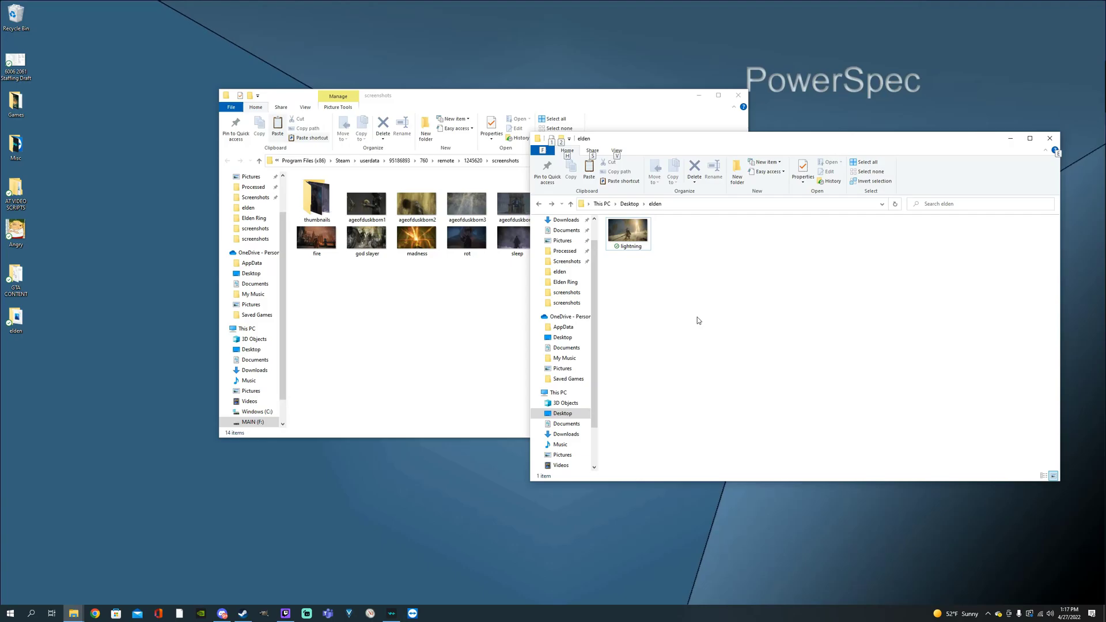
# Step: Copy the lightning file from the elden folder into the game's screenshots folder and close the elden window
pyautogui.moveTo(622, 230); pyautogui.dragTo(360, 283)
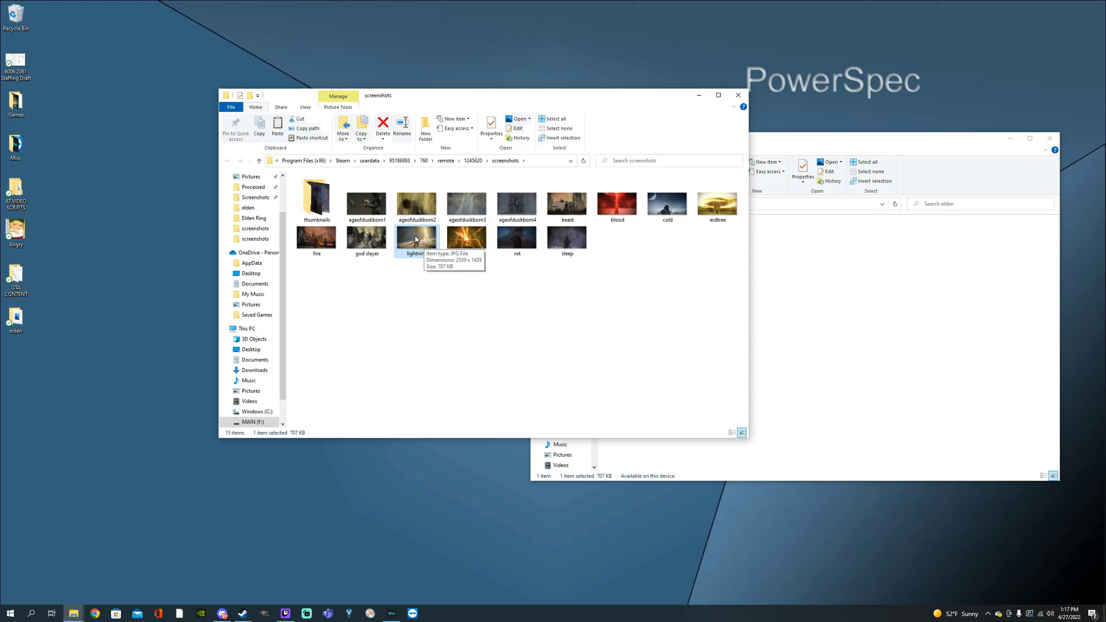
pyautogui.click(878, 306)
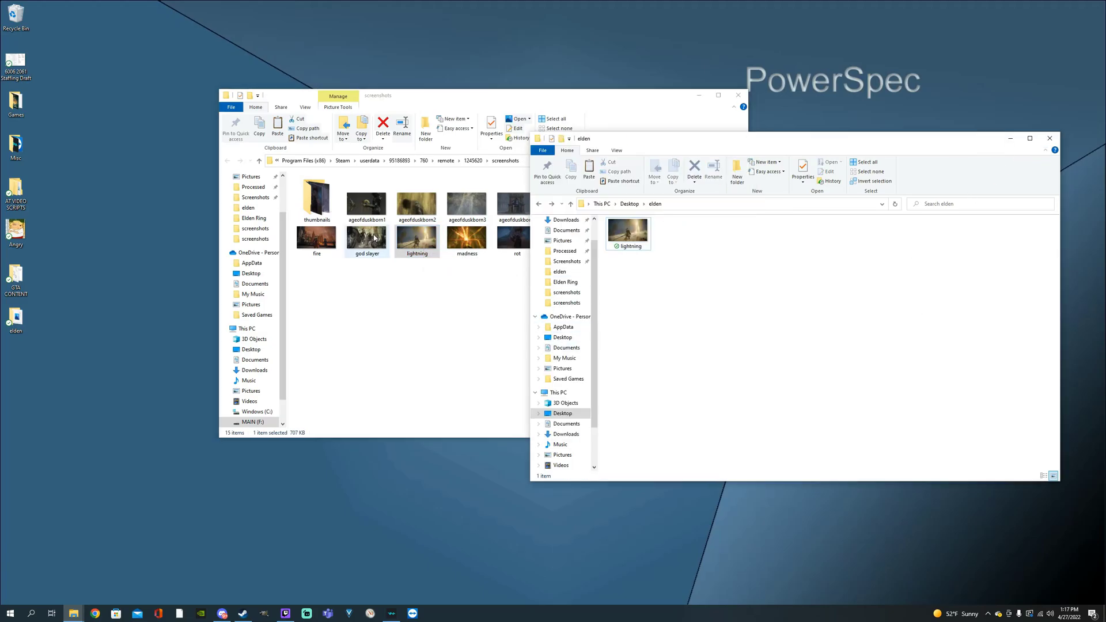
pyautogui.click(1049, 138)
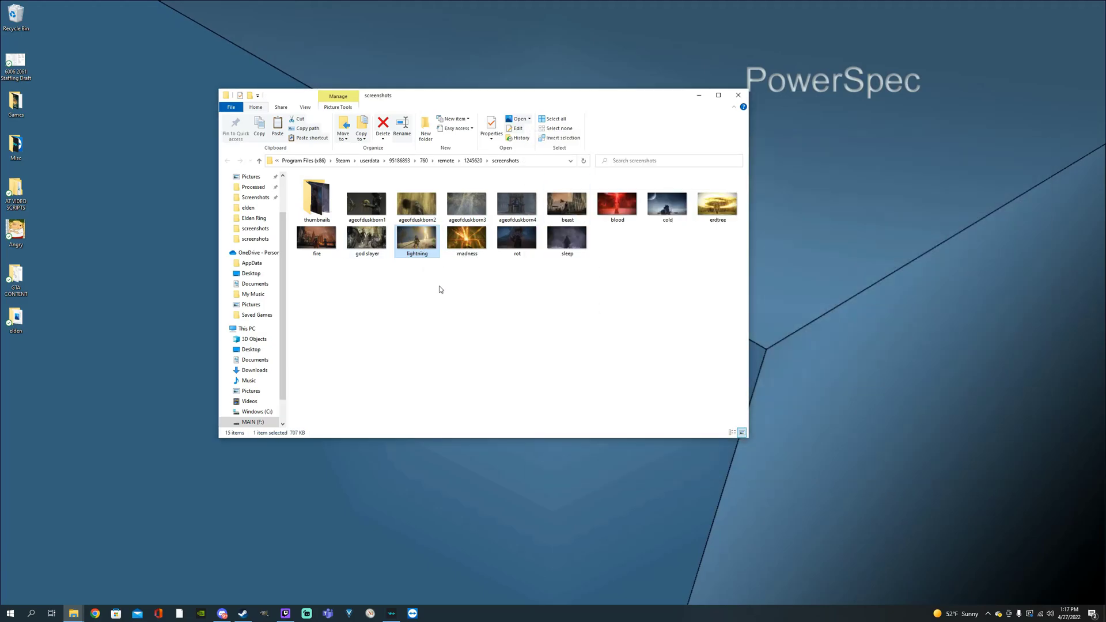
pyautogui.click(434, 293)
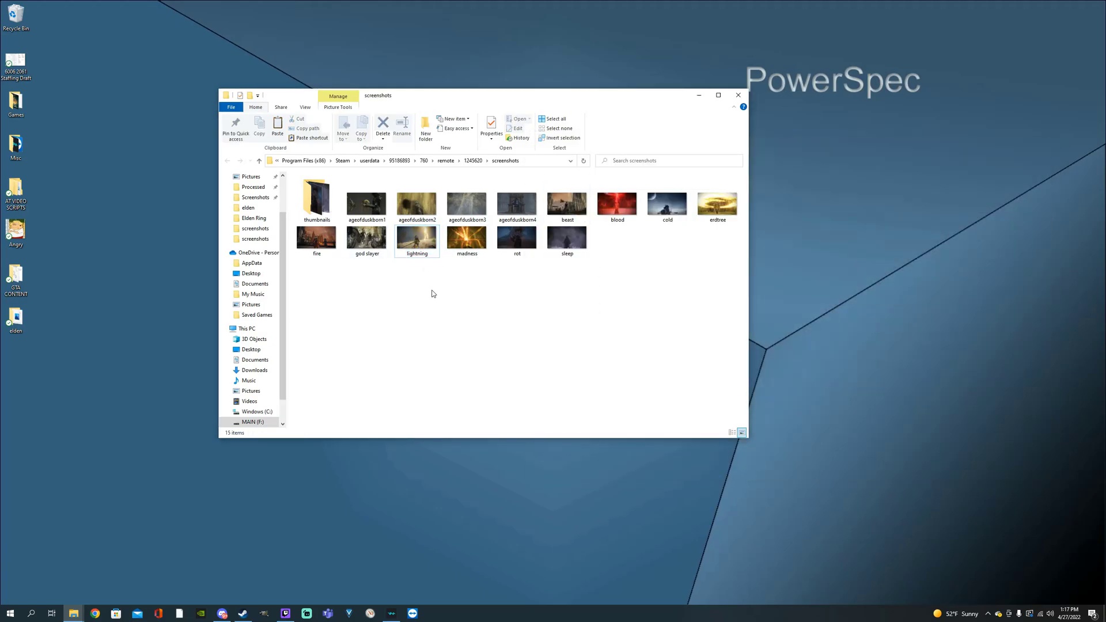
# Step: Copy the lightning file from the screenshots folder and paste it into the thumbnails subfolder
pyautogui.rightClick(416, 236)
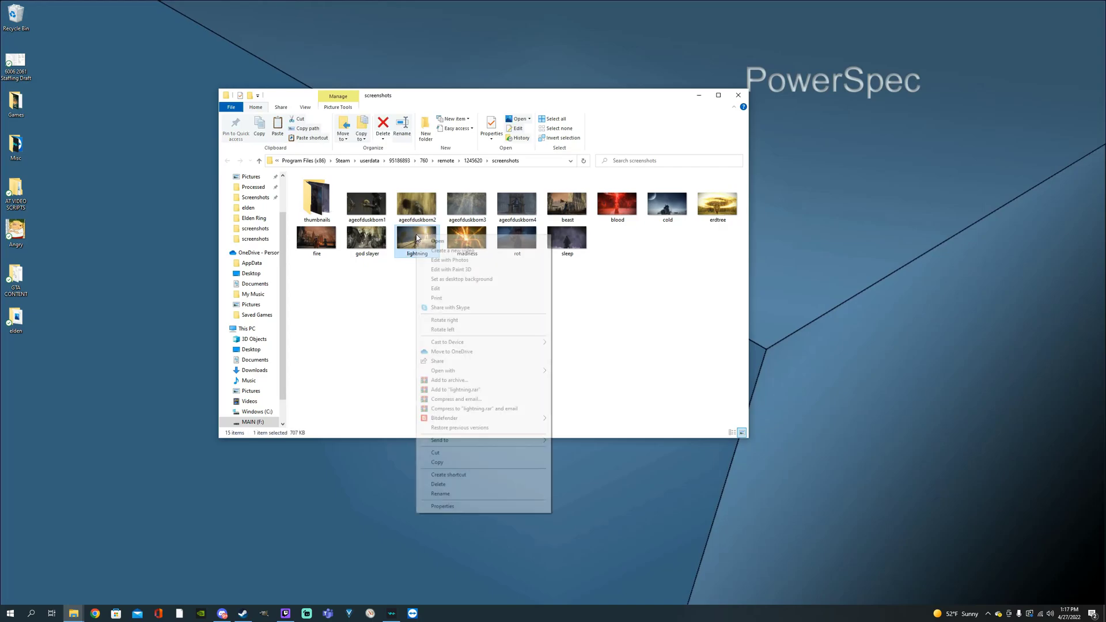
pyautogui.click(458, 464)
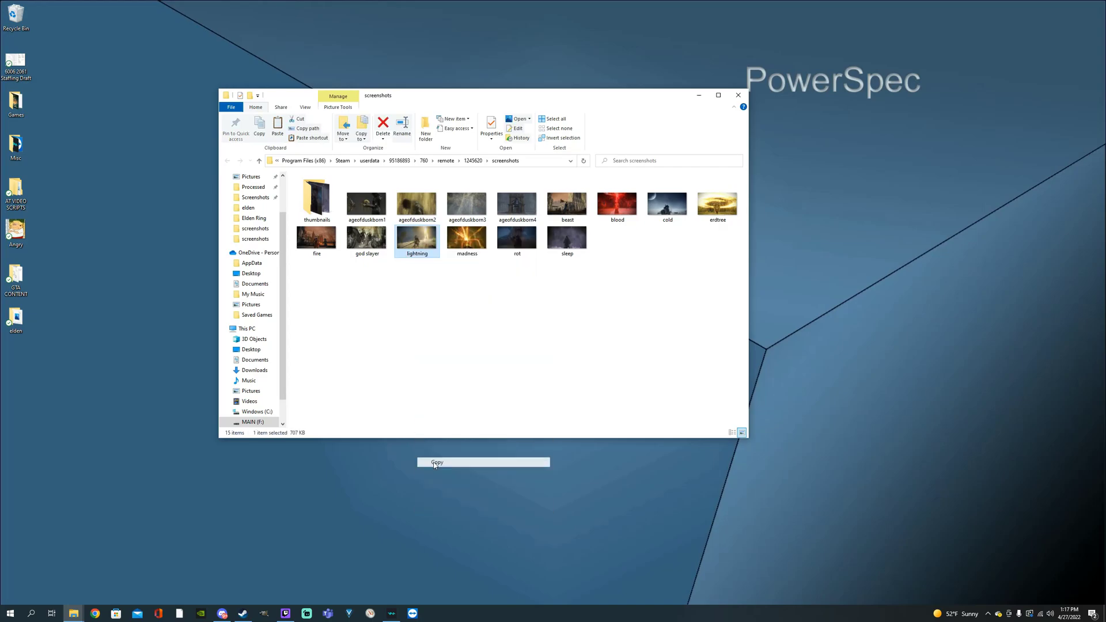
pyautogui.doubleClick(316, 202)
pyautogui.rightClick(353, 338)
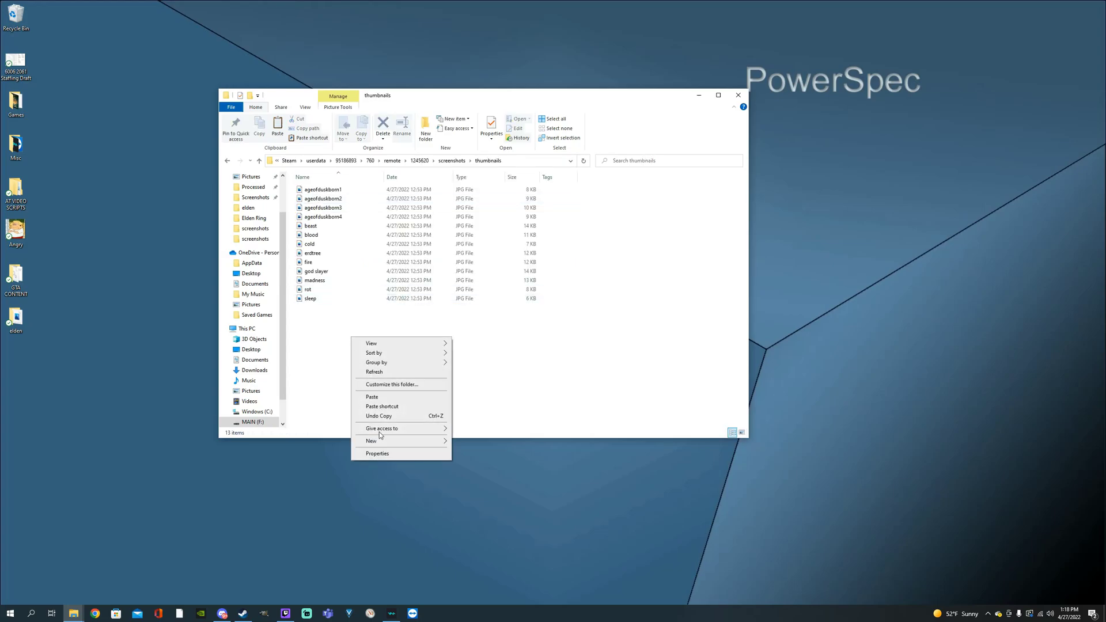
pyautogui.click(379, 398)
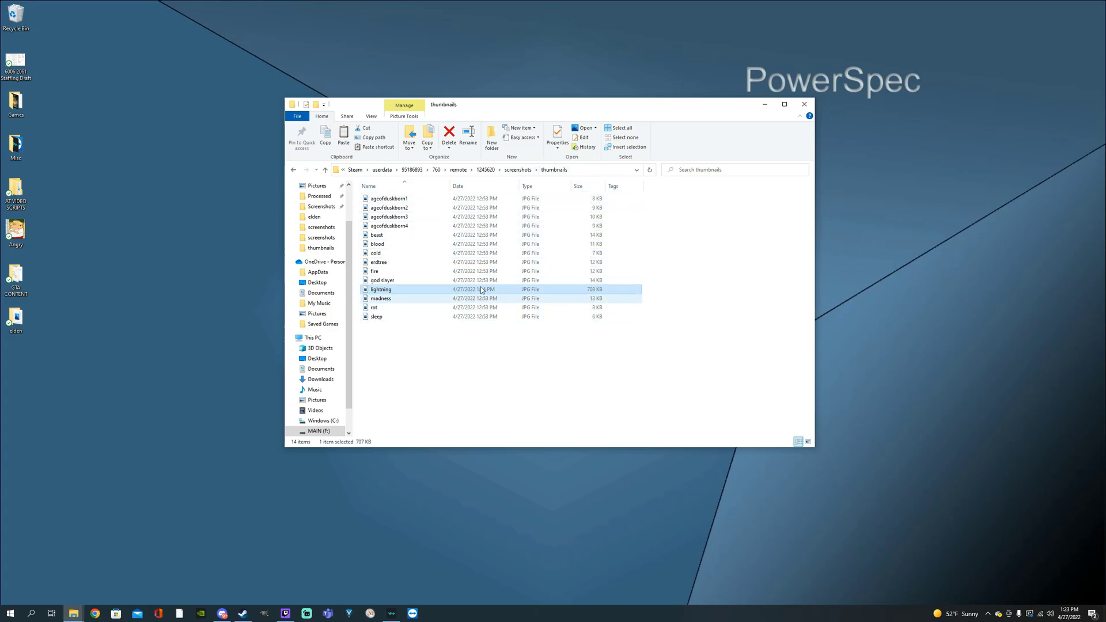
# Step: Open the god slayer thumbnail in Paint, check its pixel dimensions in the resize settings, and close it without changes
pyautogui.rightClick(380, 281)
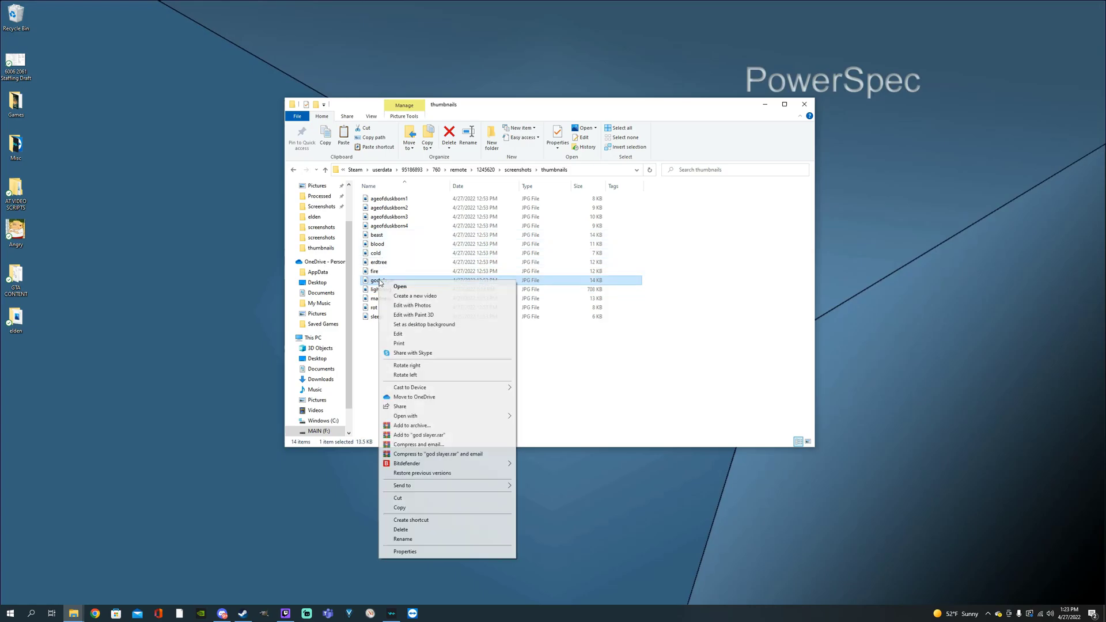
pyautogui.click(409, 334)
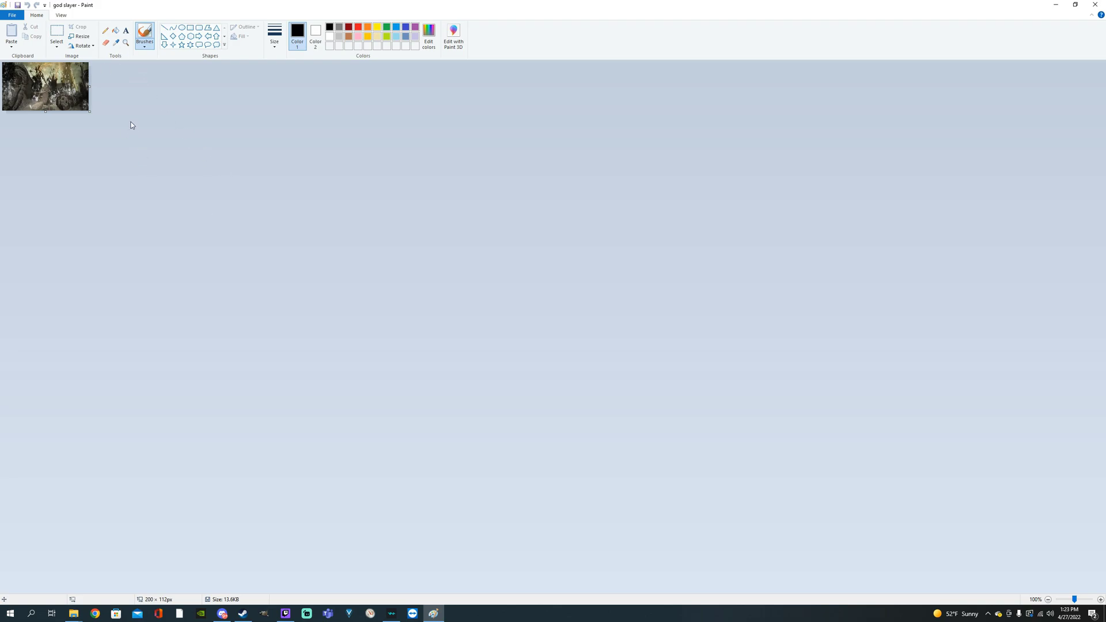
pyautogui.click(81, 36)
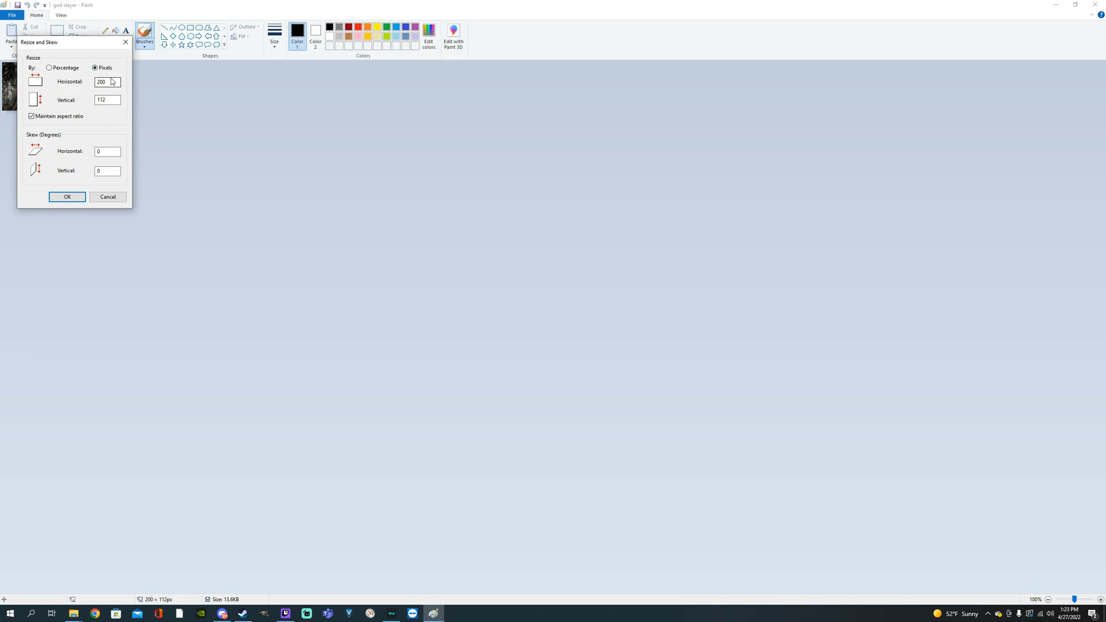
pyautogui.click(112, 100)
pyautogui.click(108, 196)
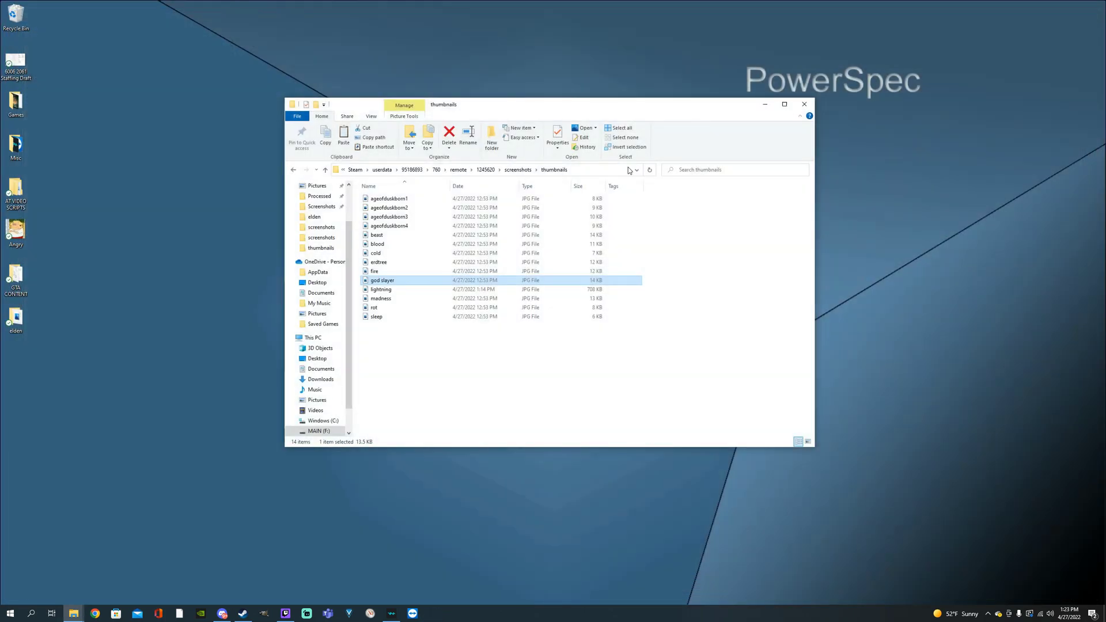
# Step: Resize the lightning thumbnail in Paint to 200 pixels wide with its aspect ratio maintained, save it and close Paint
pyautogui.click(383, 290)
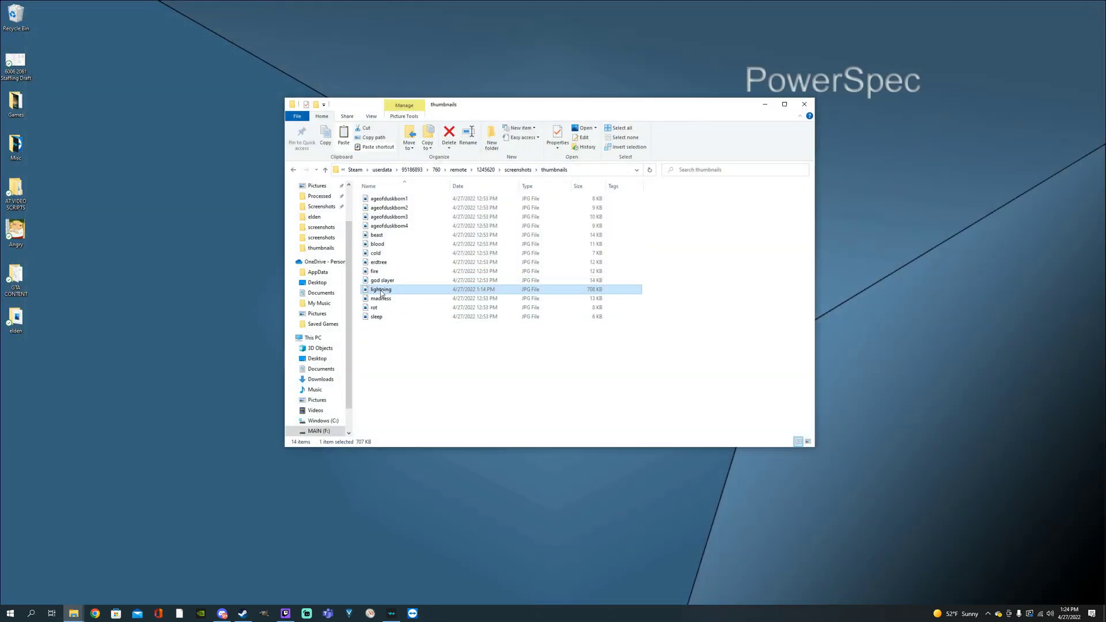
pyautogui.rightClick(381, 293)
pyautogui.click(408, 346)
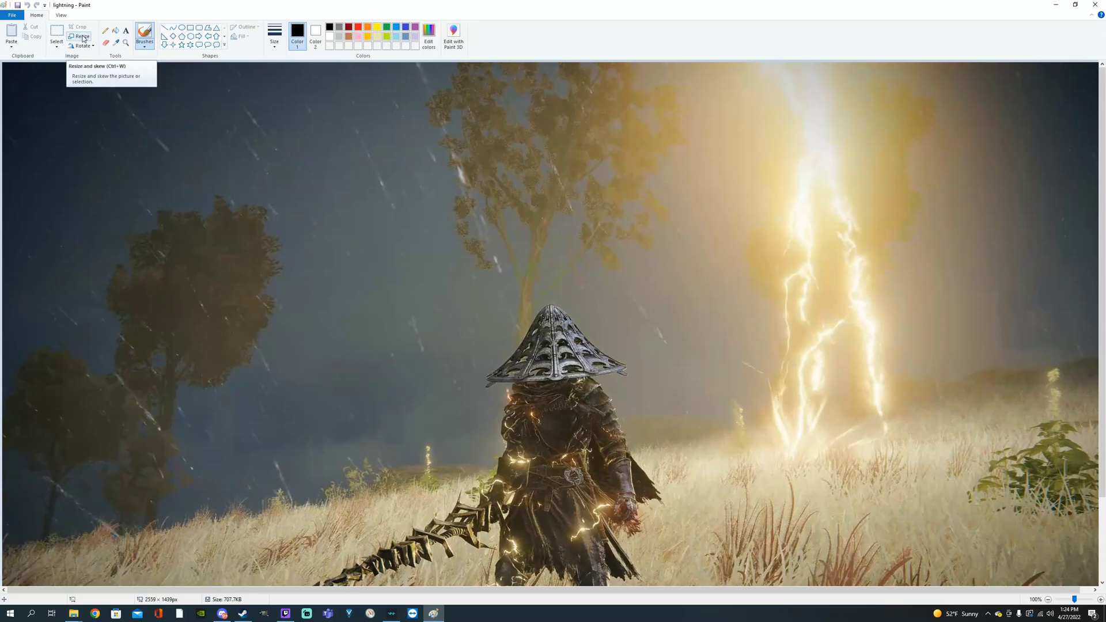
pyautogui.click(82, 36)
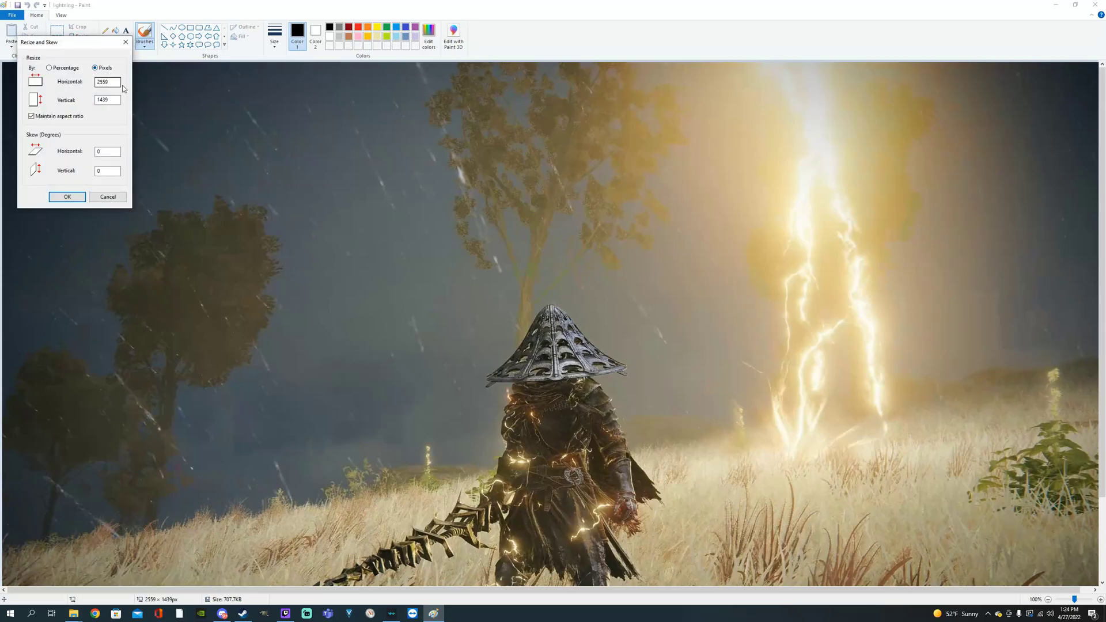
pyautogui.doubleClick(107, 82)
pyautogui.write('200')
pyautogui.click(68, 197)
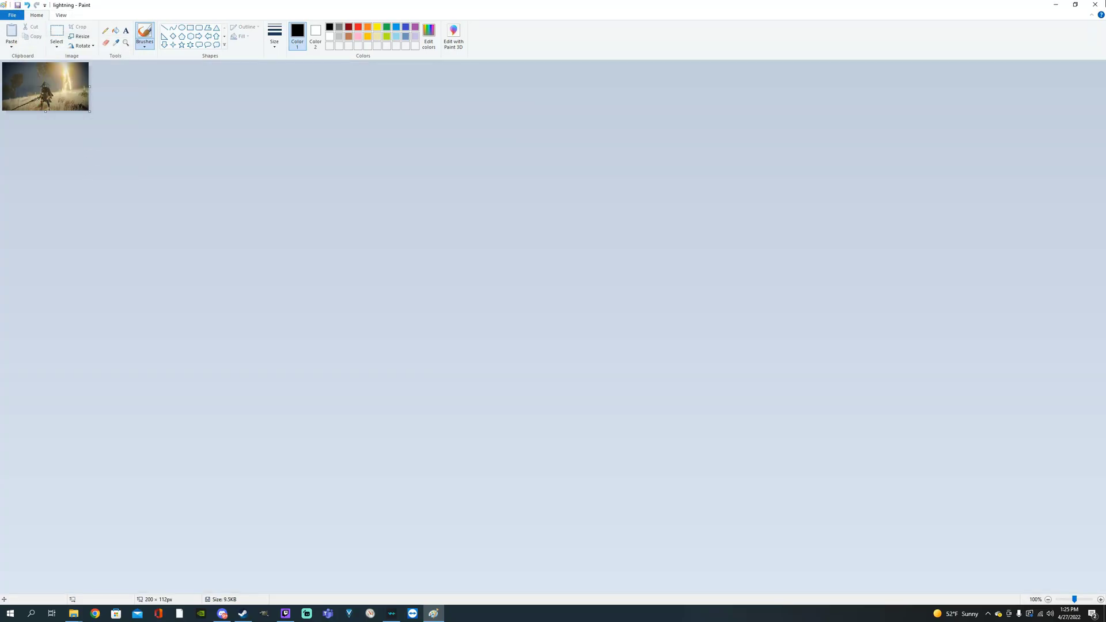
pyautogui.click(1095, 5)
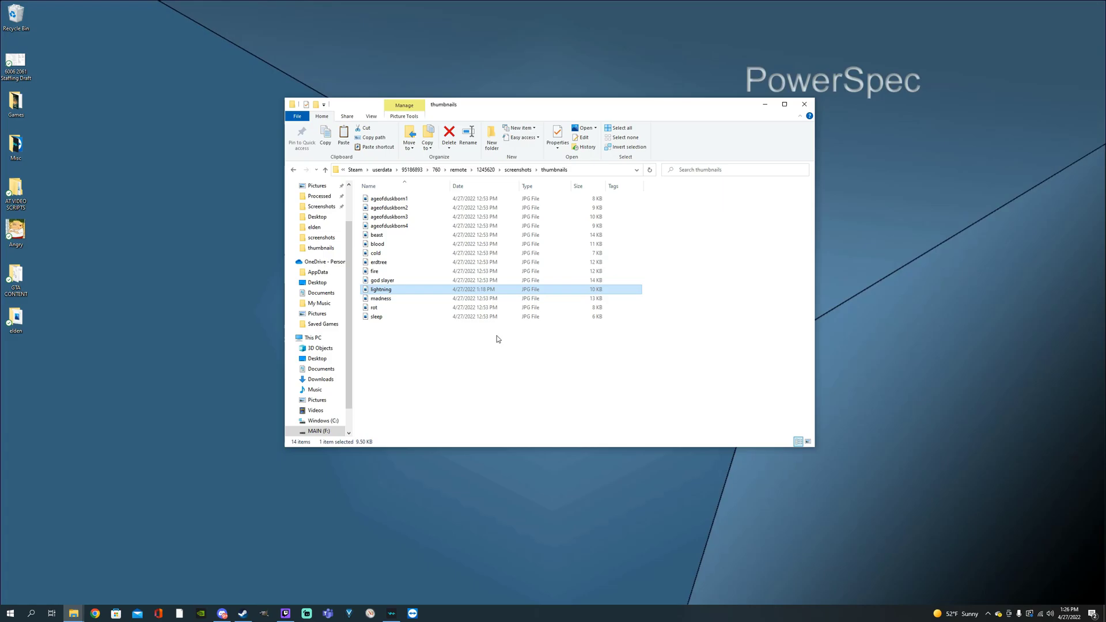
# Step: Switch to Steam and exit the client completely
pyautogui.click(243, 613)
pyautogui.click(11, 8)
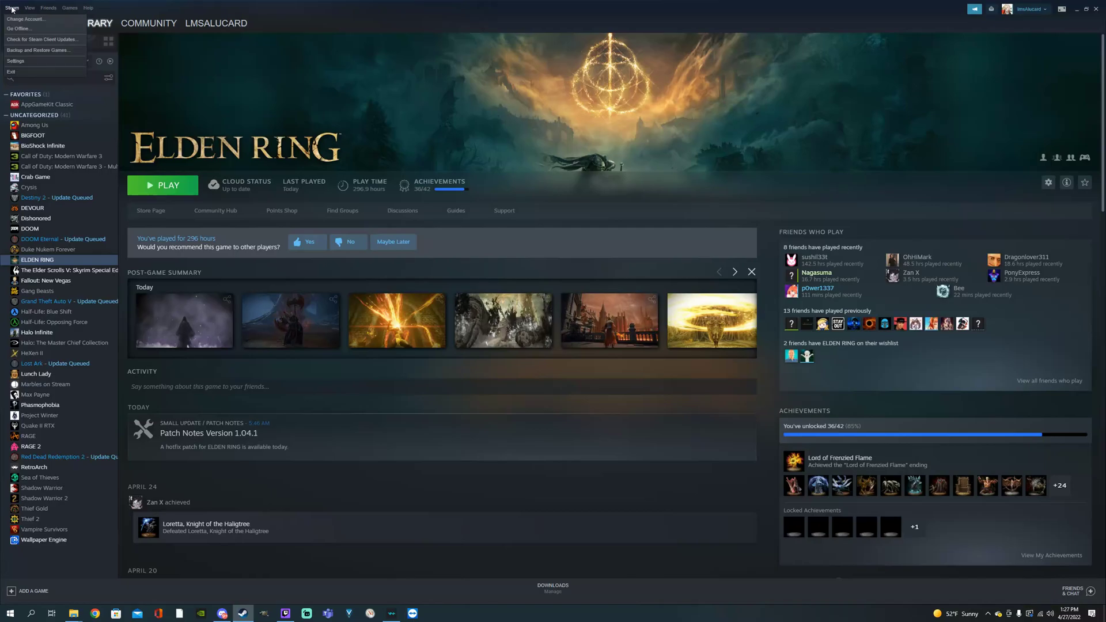
pyautogui.click(14, 74)
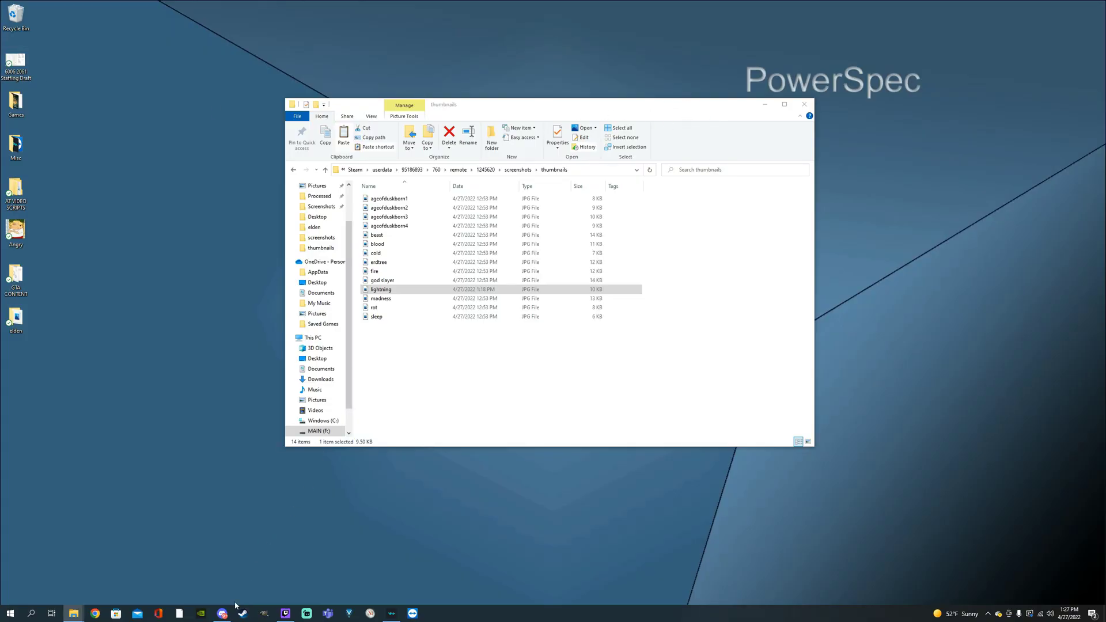
# Step: Relaunch Steam, sign in with the account password and dismiss the news window
pyautogui.press('super+d')
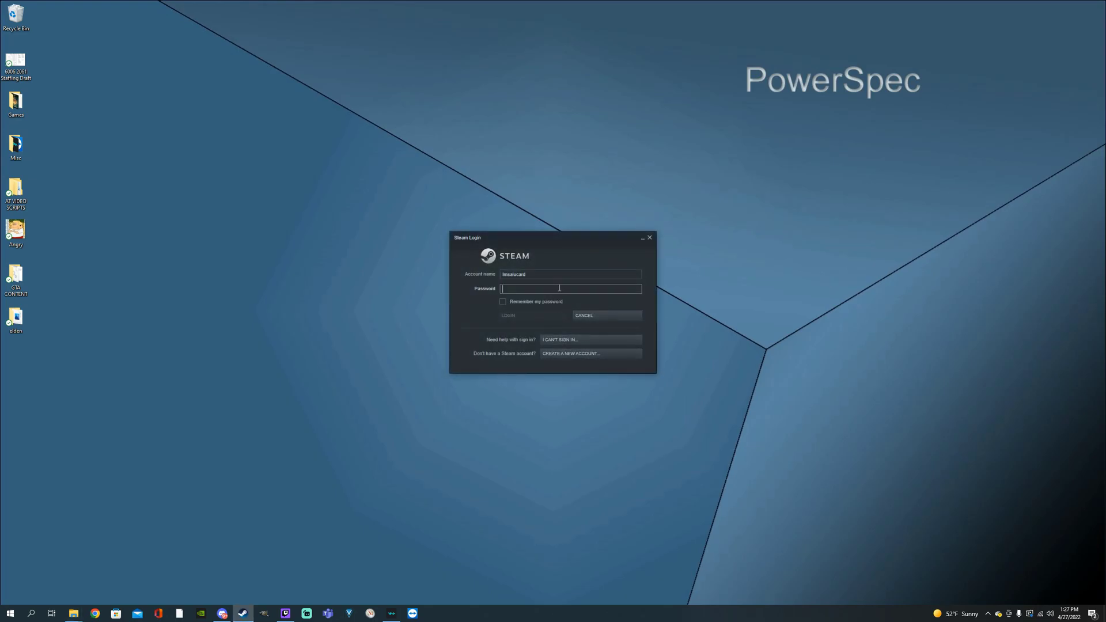
pyautogui.hotkey('ctrl', 'v')
pyautogui.press('Return')
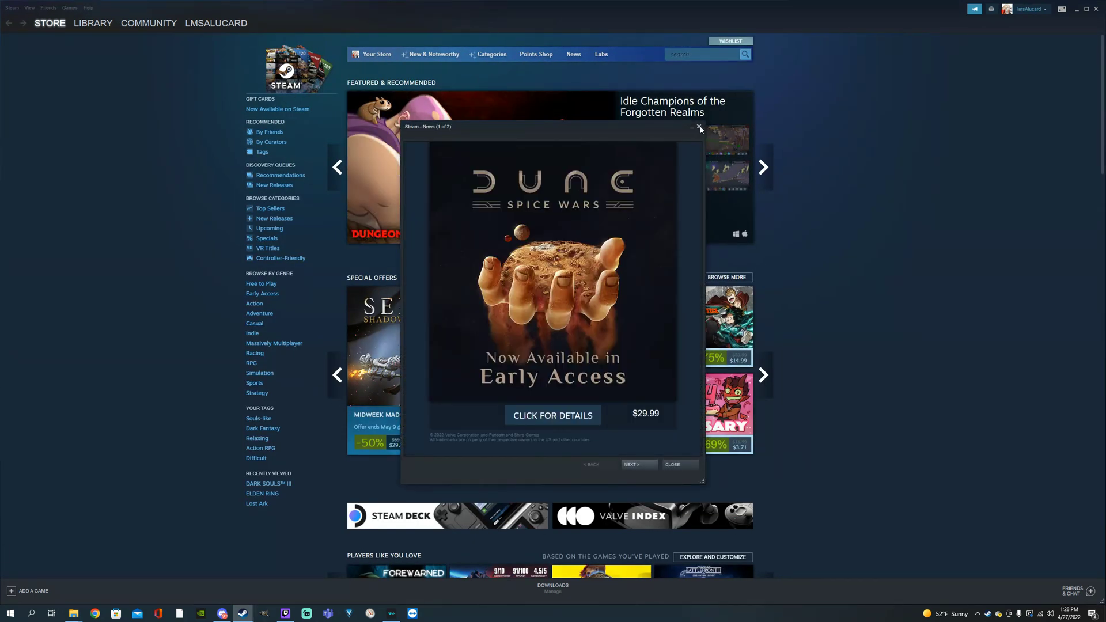
pyautogui.click(699, 127)
# Step: Open the Screenshot Uploader, show the ELDEN RING screenshots and select the first one
pyautogui.click(30, 8)
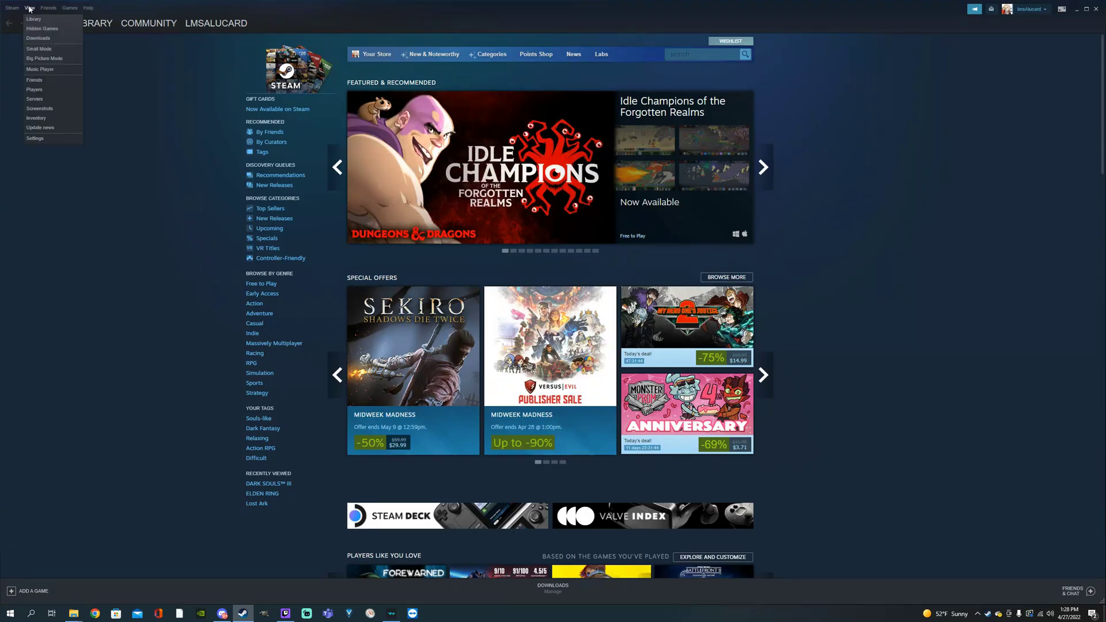
pyautogui.click(40, 109)
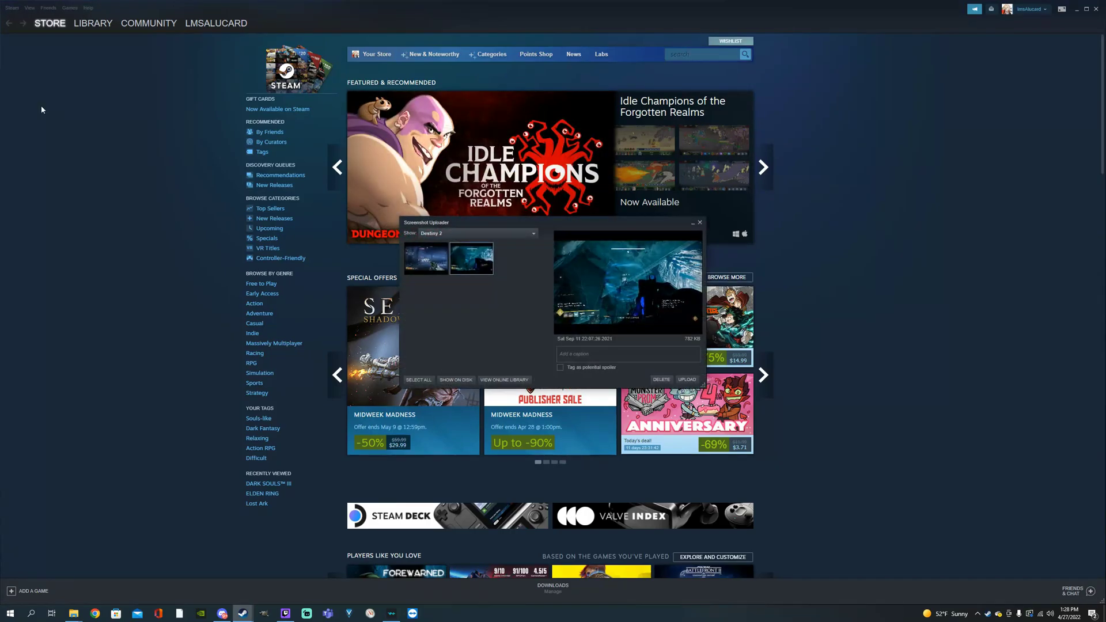
pyautogui.click(445, 234)
pyautogui.click(438, 255)
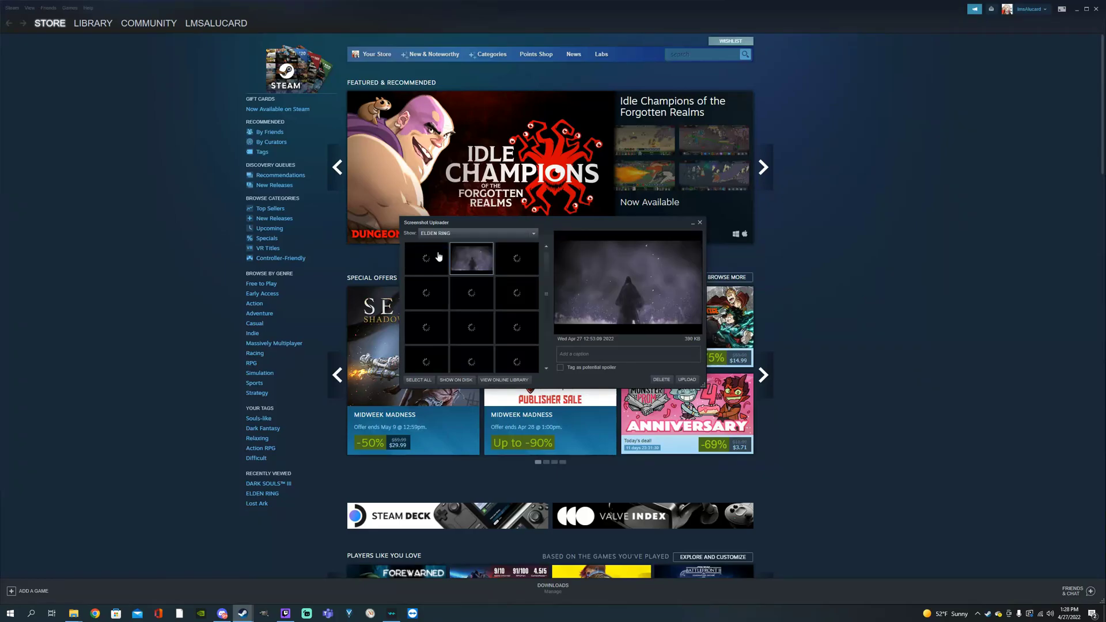
pyautogui.click(429, 259)
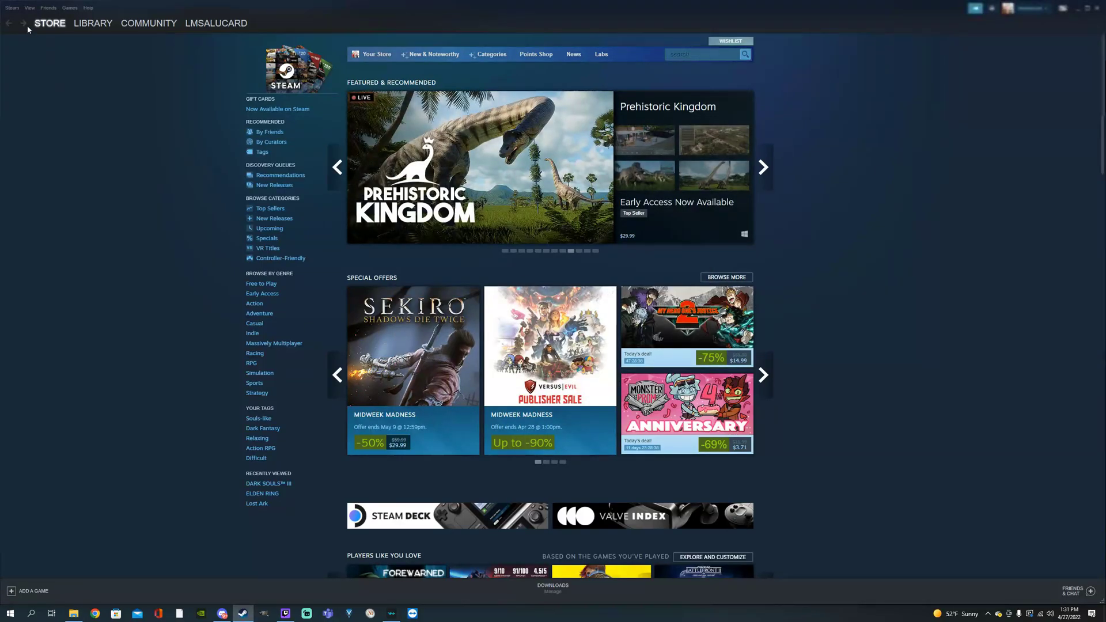
# Step: Reopen the Screenshot Uploader for ELDEN RING, select the second screenshot and show its folder on disk
pyautogui.click(30, 9)
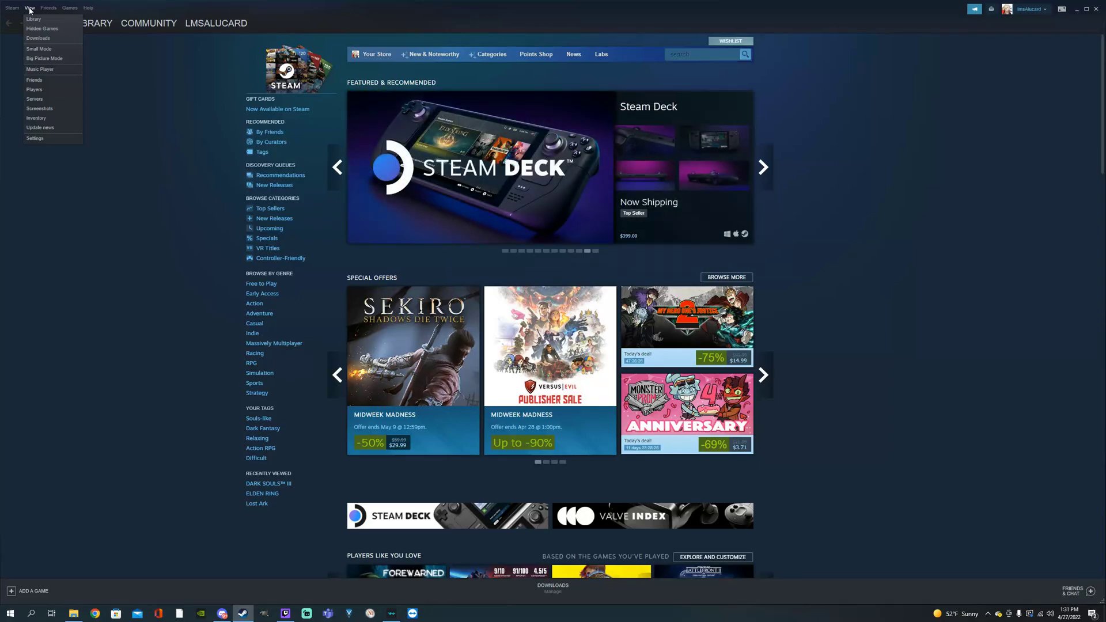
pyautogui.moveTo(19, 8)
pyautogui.click(43, 109)
pyautogui.click(450, 233)
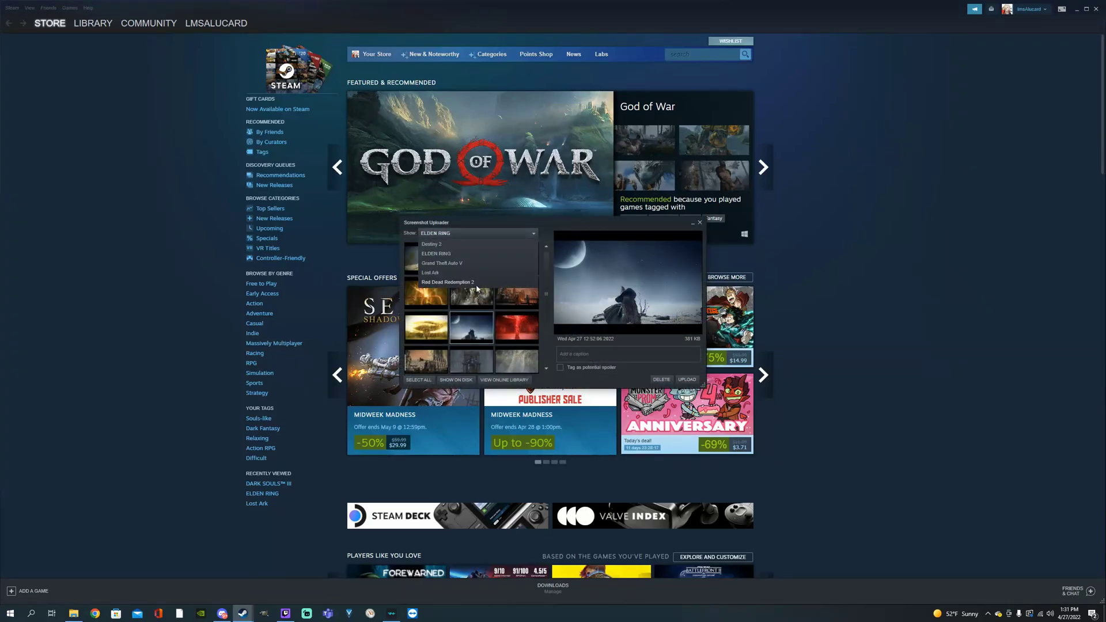
pyautogui.click(441, 255)
pyautogui.click(474, 262)
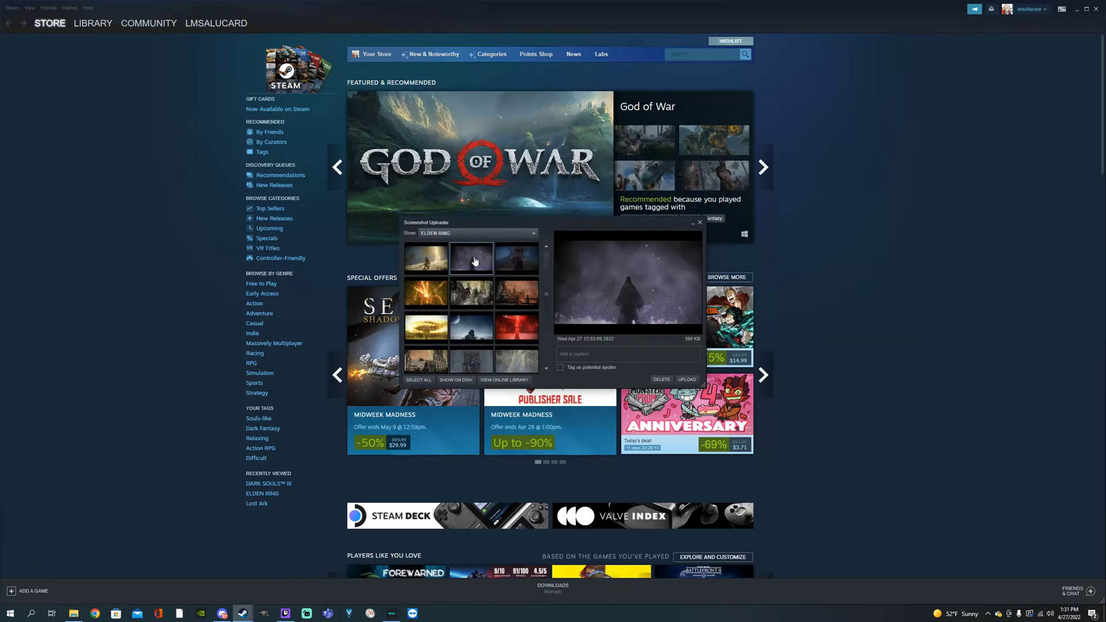
pyautogui.click(455, 380)
pyautogui.moveTo(645, 155); pyautogui.dragTo(684, 159)
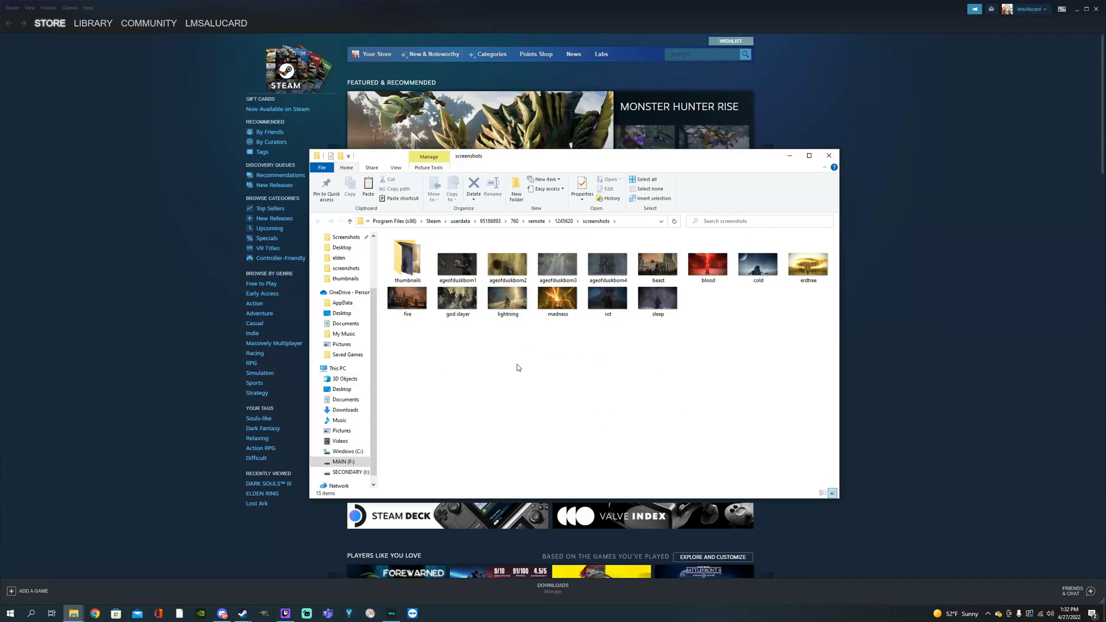
# Step: Open the lightning screenshot in Paint, check its file type in the save-as settings, and close it without saving
pyautogui.rightClick(506, 306)
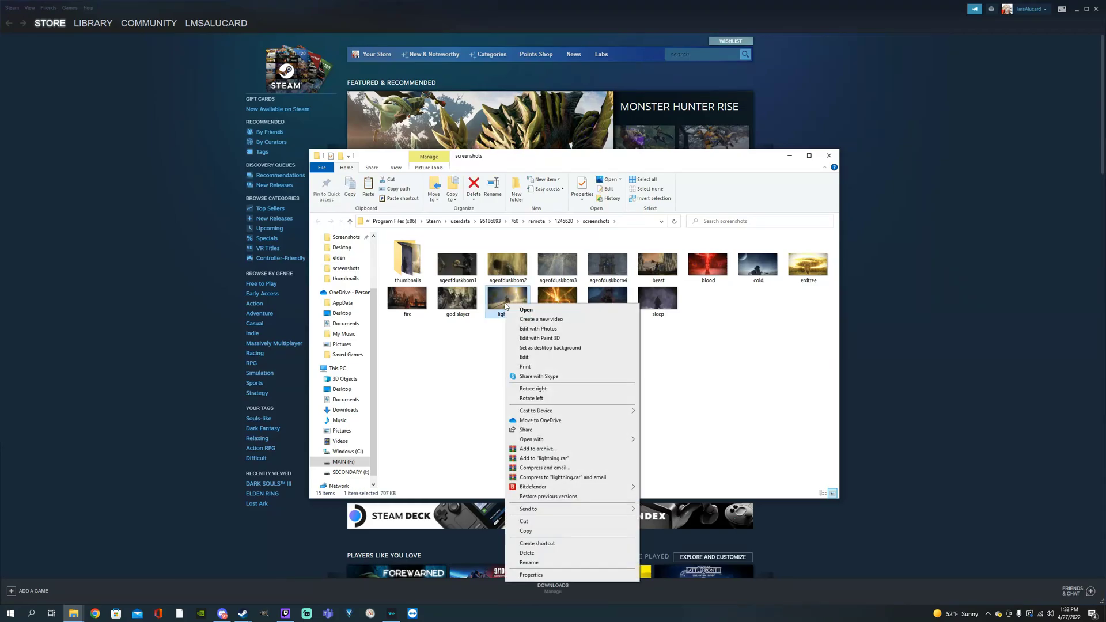
pyautogui.click(526, 360)
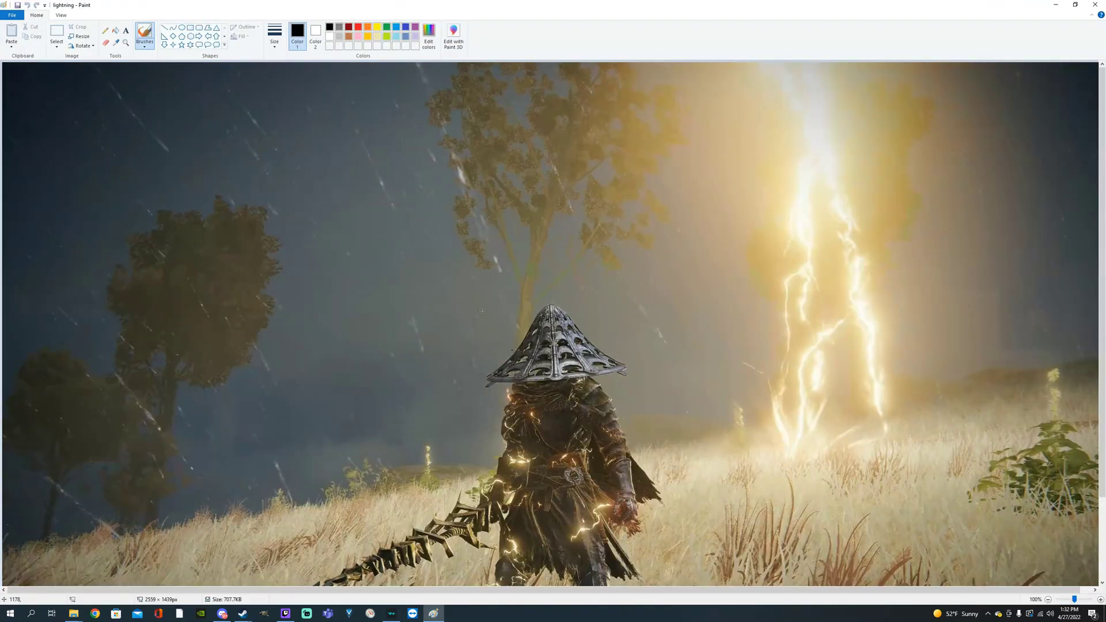
pyautogui.click(11, 15)
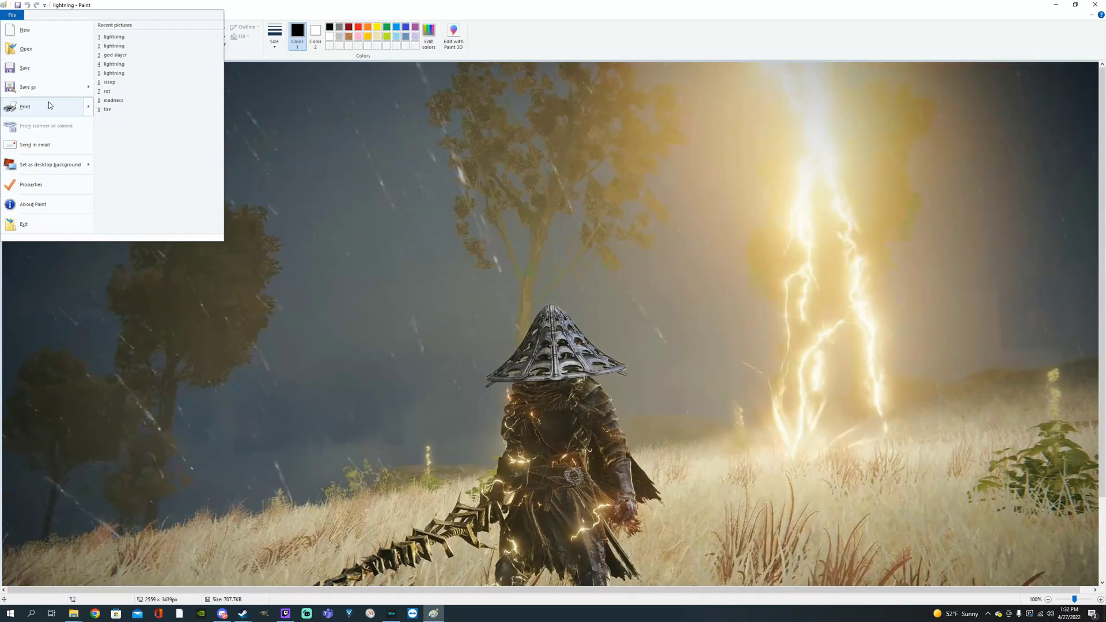
pyautogui.click(32, 88)
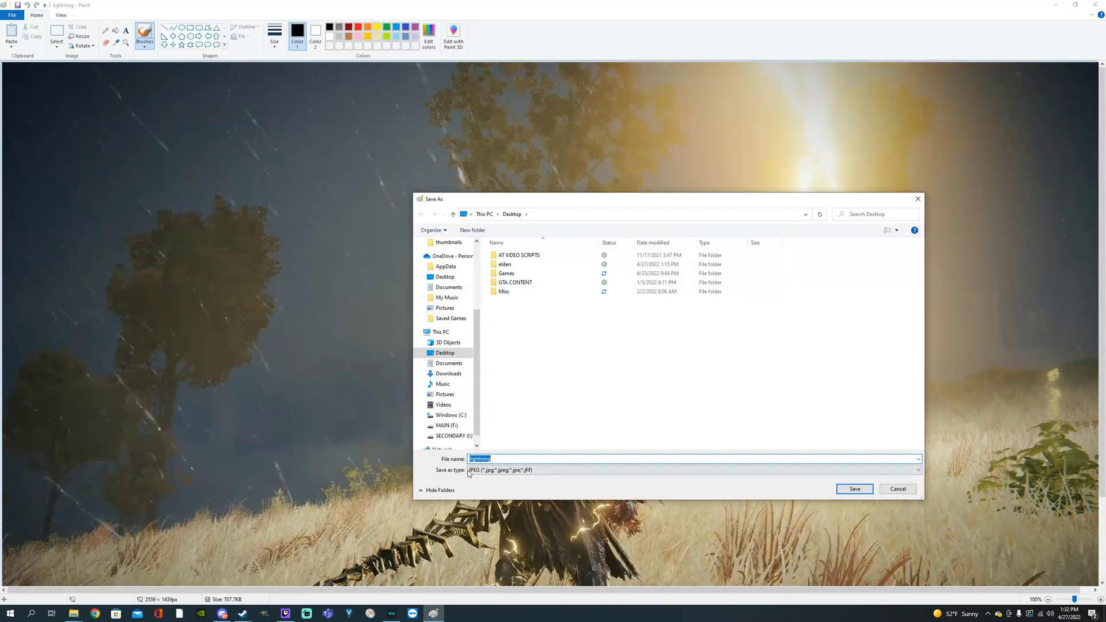
pyautogui.click(898, 489)
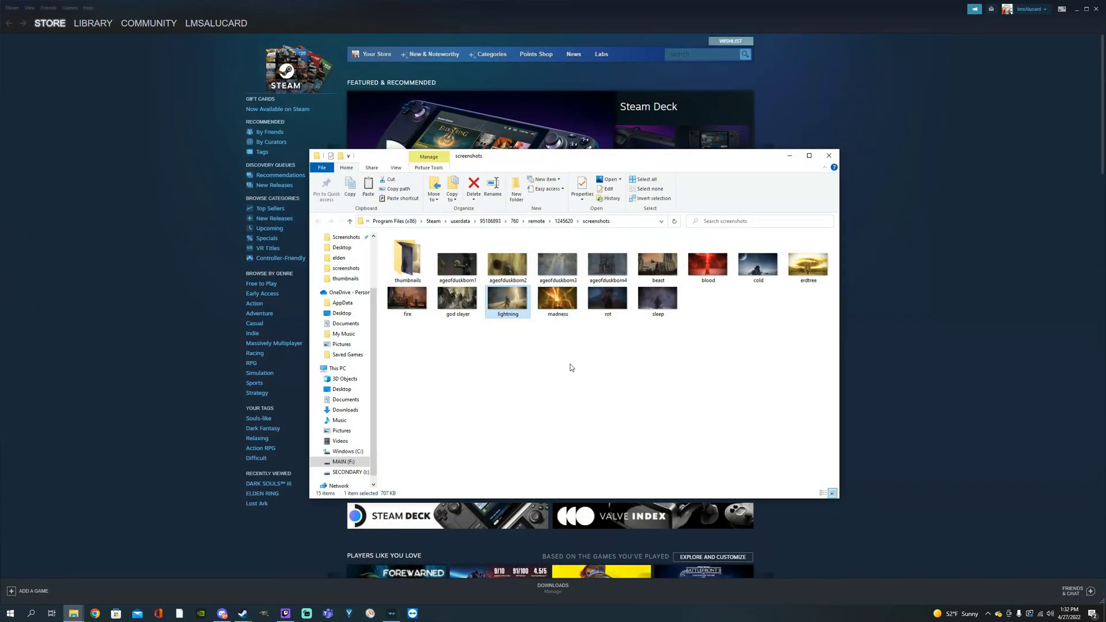
# Step: Change the screenshots folder to the Details view
pyautogui.rightClick(570, 368)
pyautogui.moveTo(631, 371)
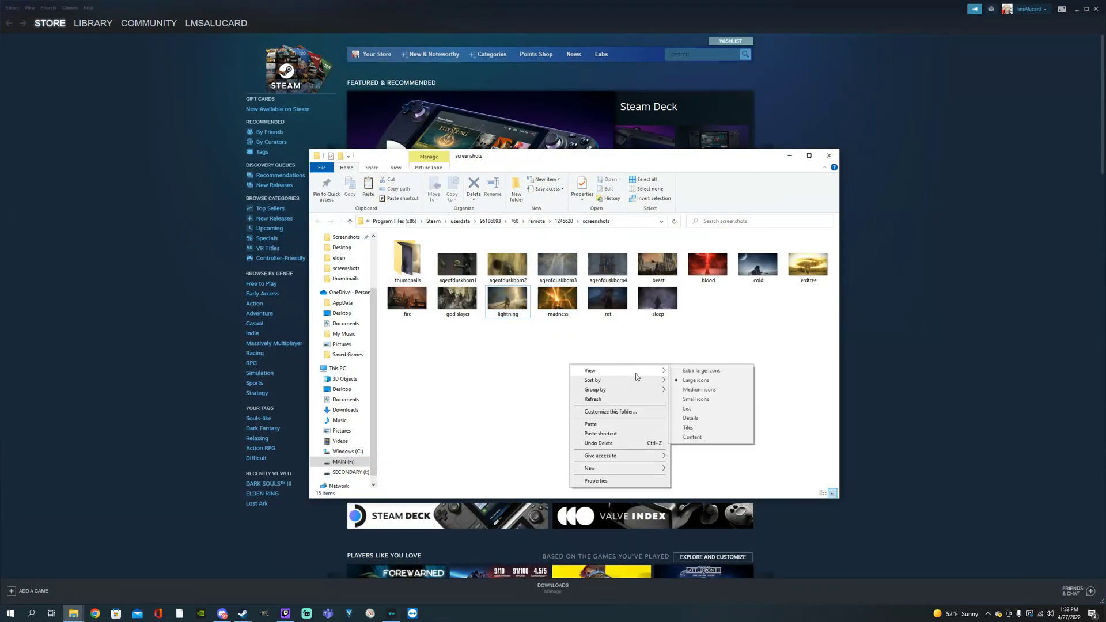
pyautogui.click(707, 418)
pyautogui.rightClick(410, 359)
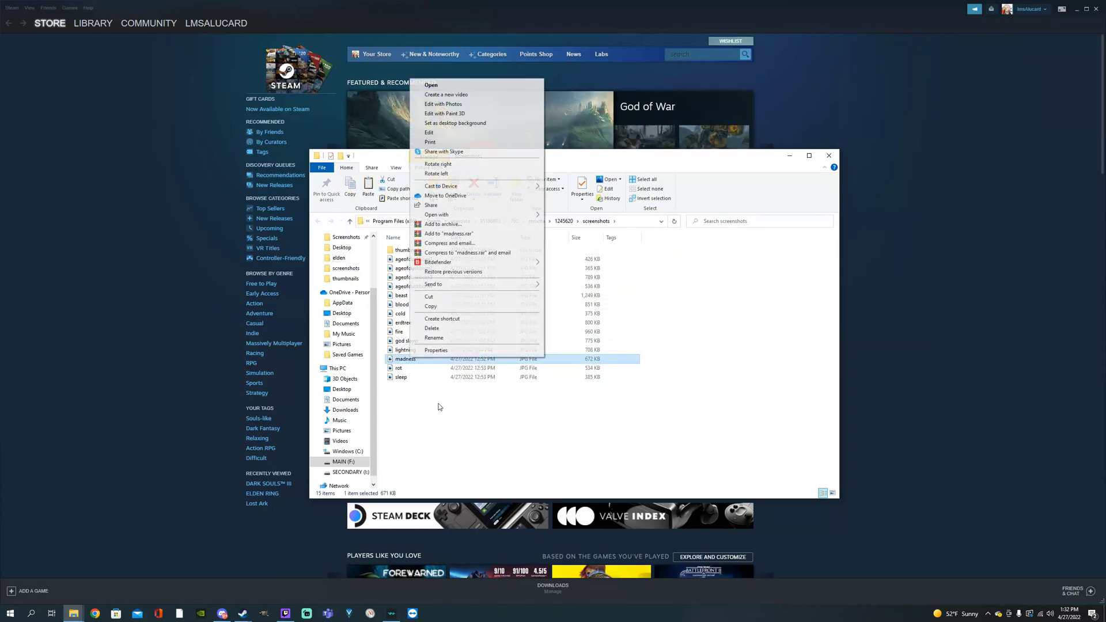
pyautogui.click(441, 338)
pyautogui.click(579, 428)
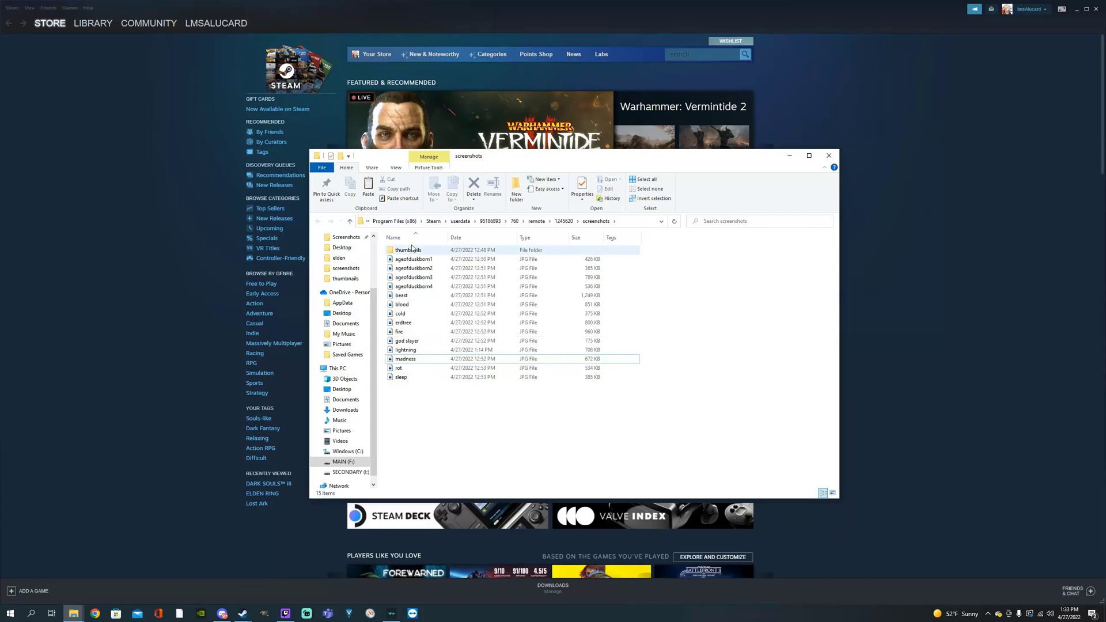
# Step: Open the lightning file from the thumbnails subfolder in Paint, check its pixel dimensions in the resize settings, and close it unchanged
pyautogui.click(414, 252)
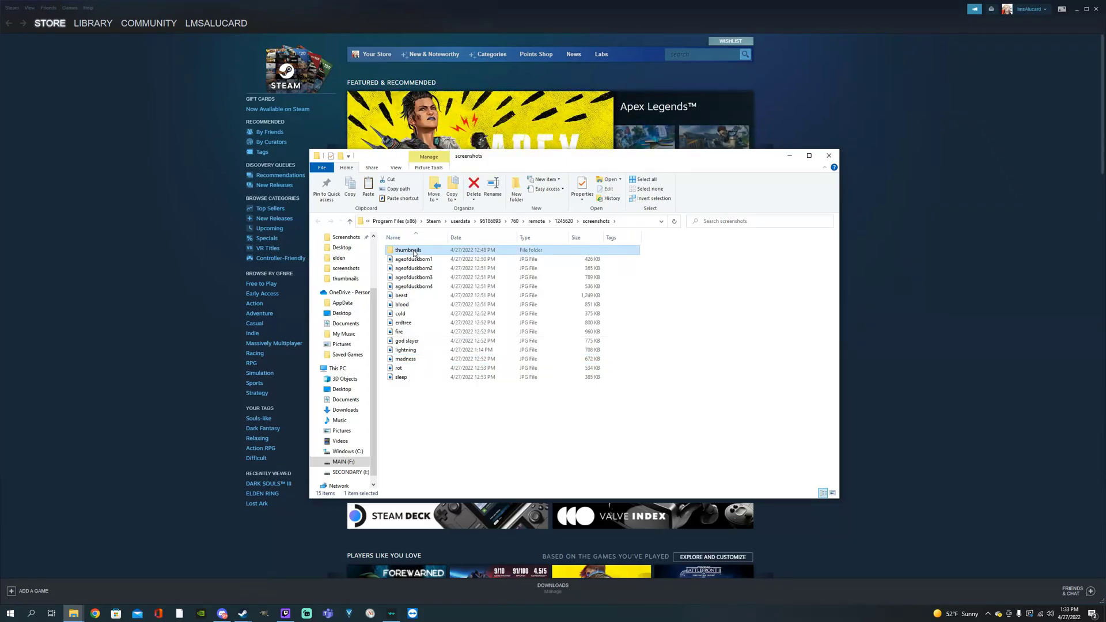
pyautogui.doubleClick(414, 252)
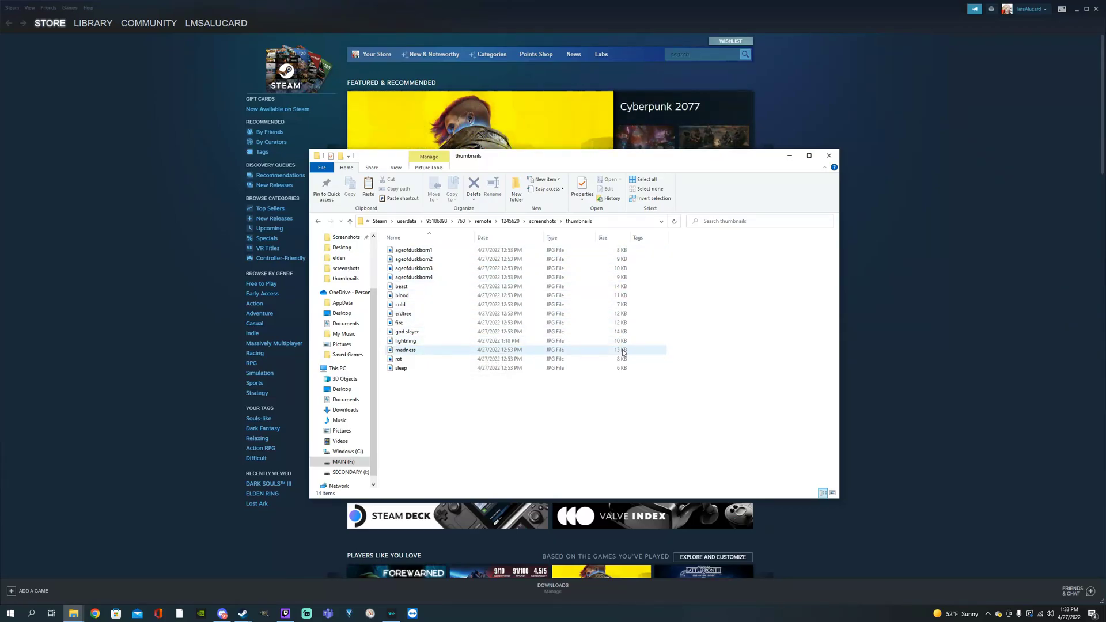
pyautogui.rightClick(406, 341)
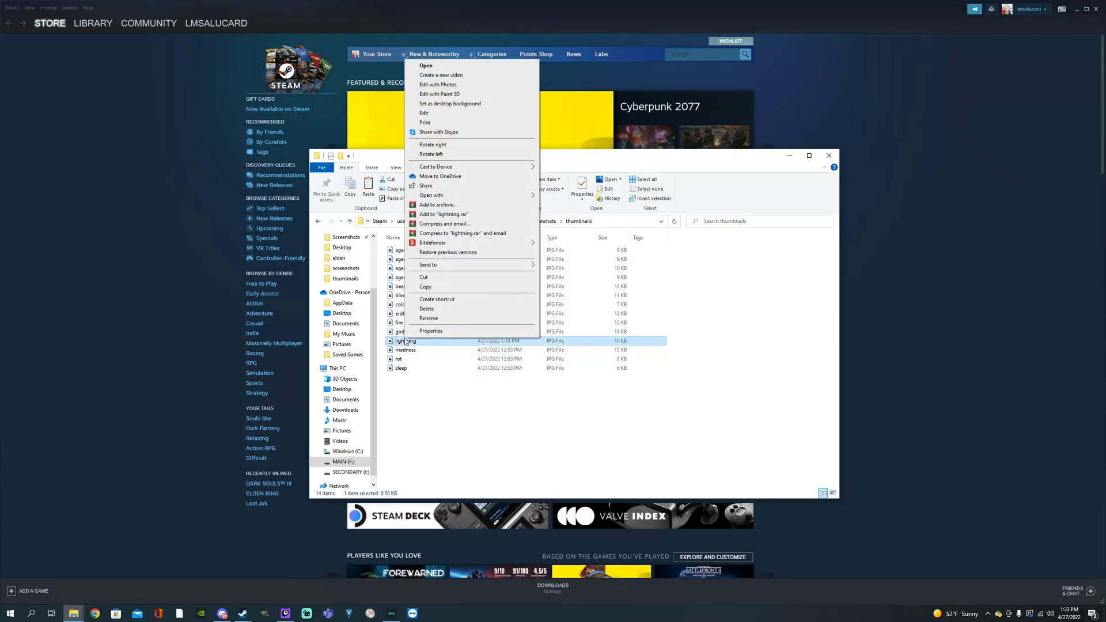
pyautogui.click(437, 114)
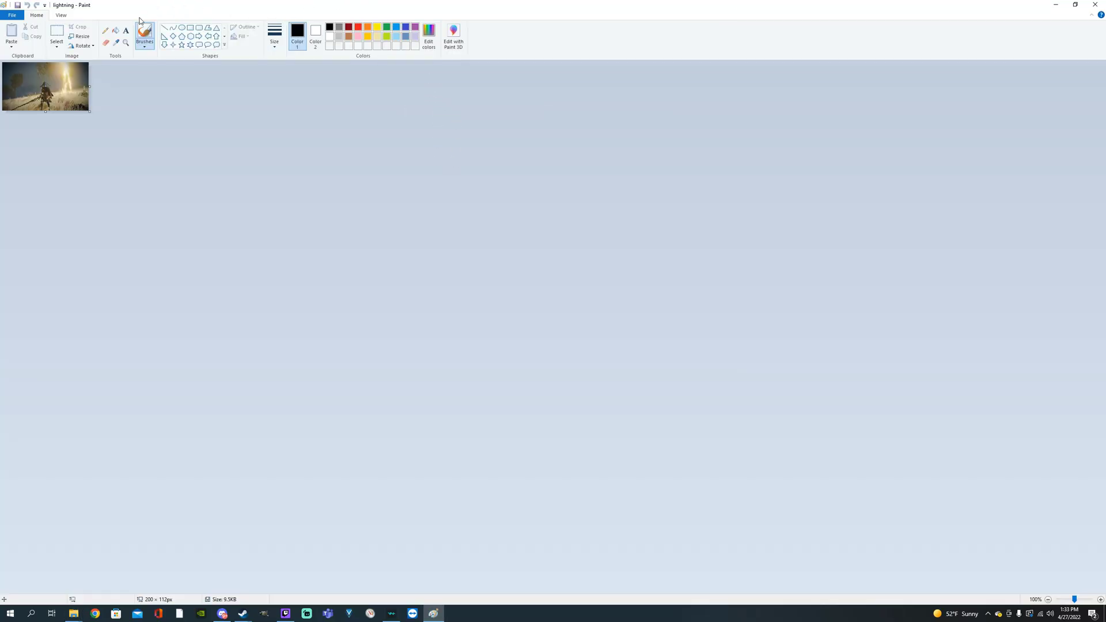
pyautogui.click(82, 38)
pyautogui.click(95, 68)
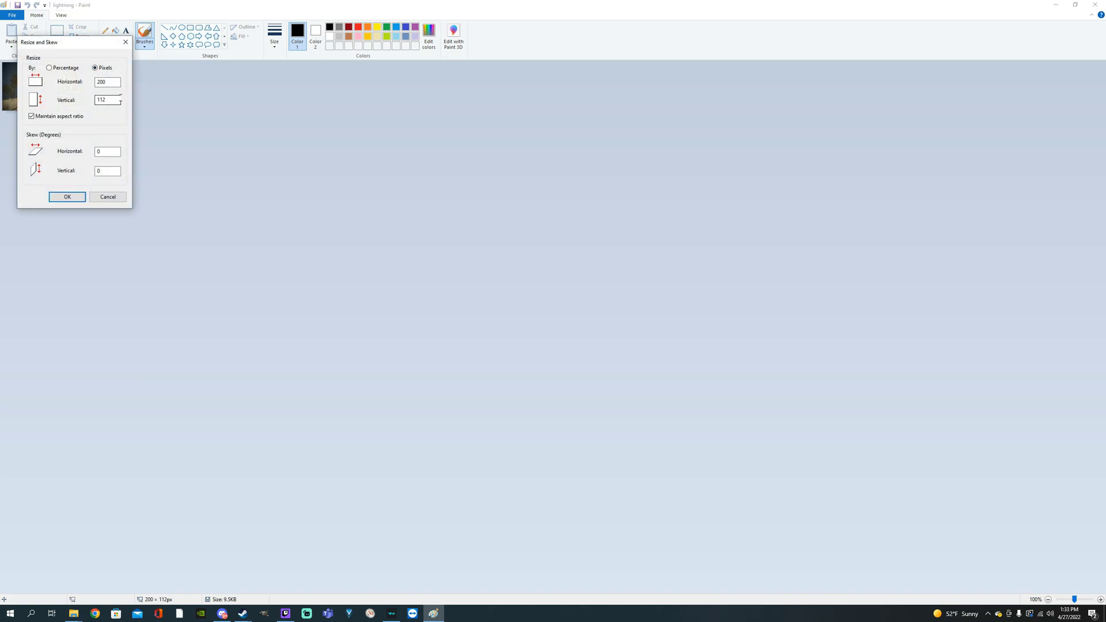
pyautogui.click(107, 197)
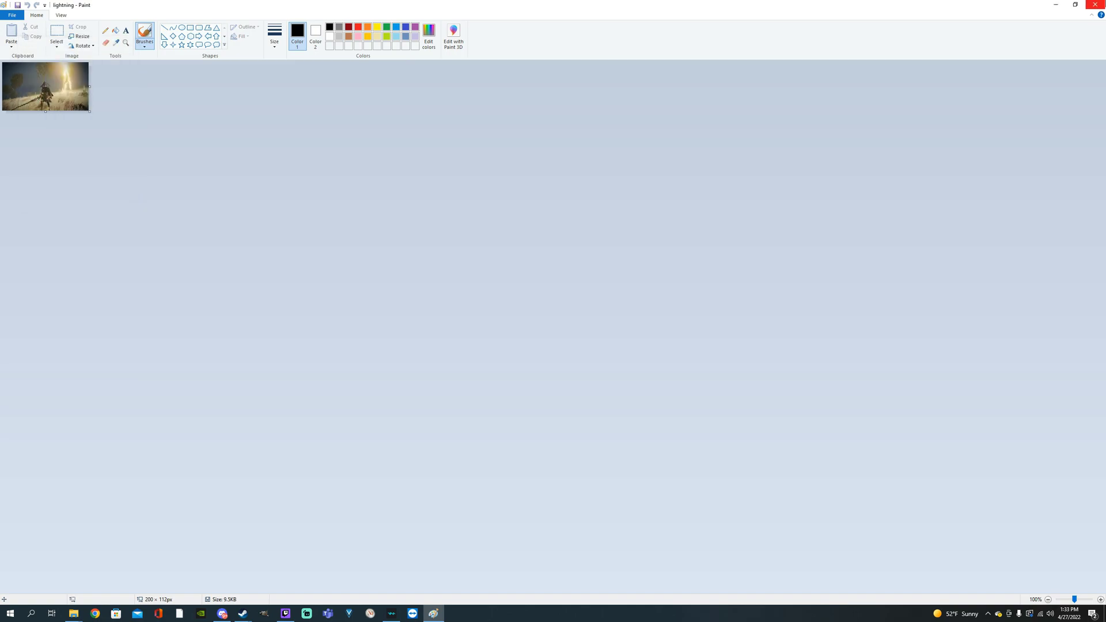
pyautogui.click(1095, 5)
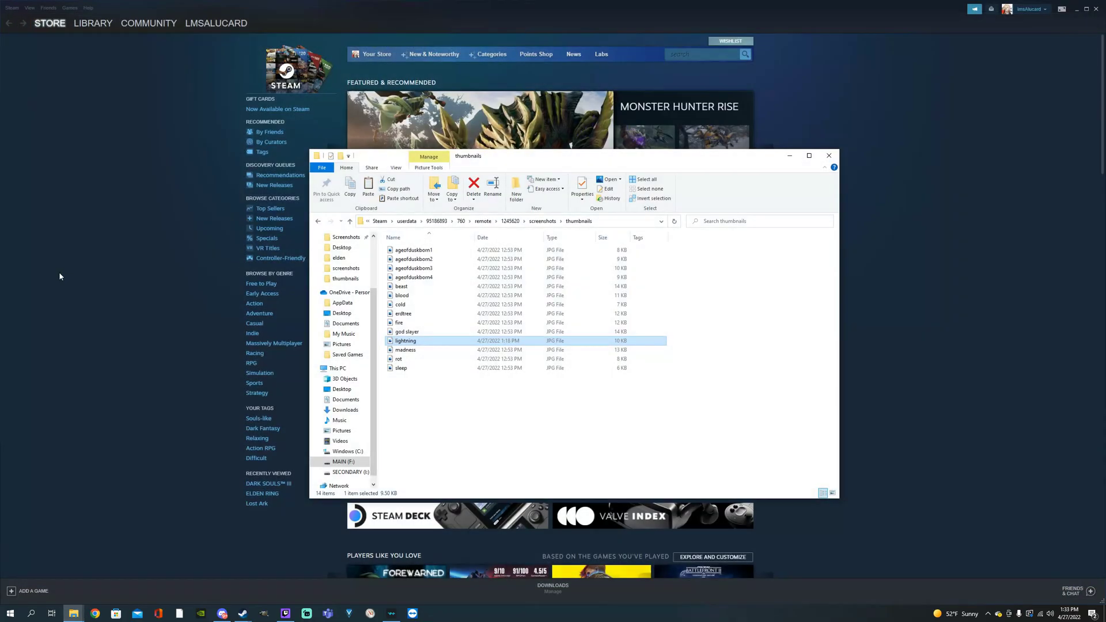
# Step: Return to the screenshots folder and close its window to get back to Steam
pyautogui.click(533, 222)
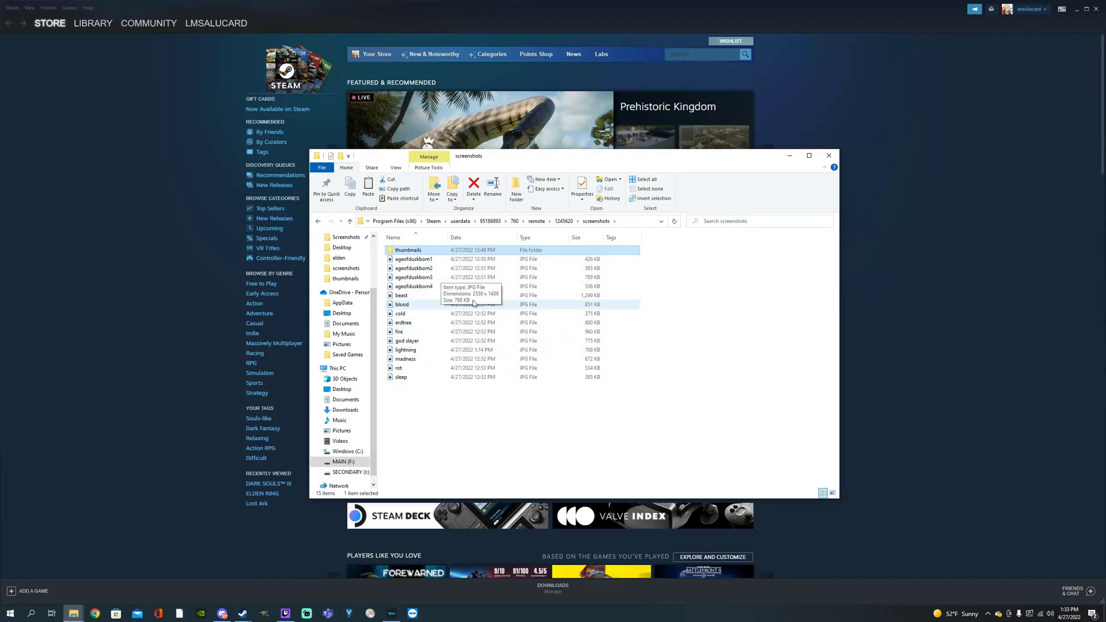
pyautogui.click(831, 157)
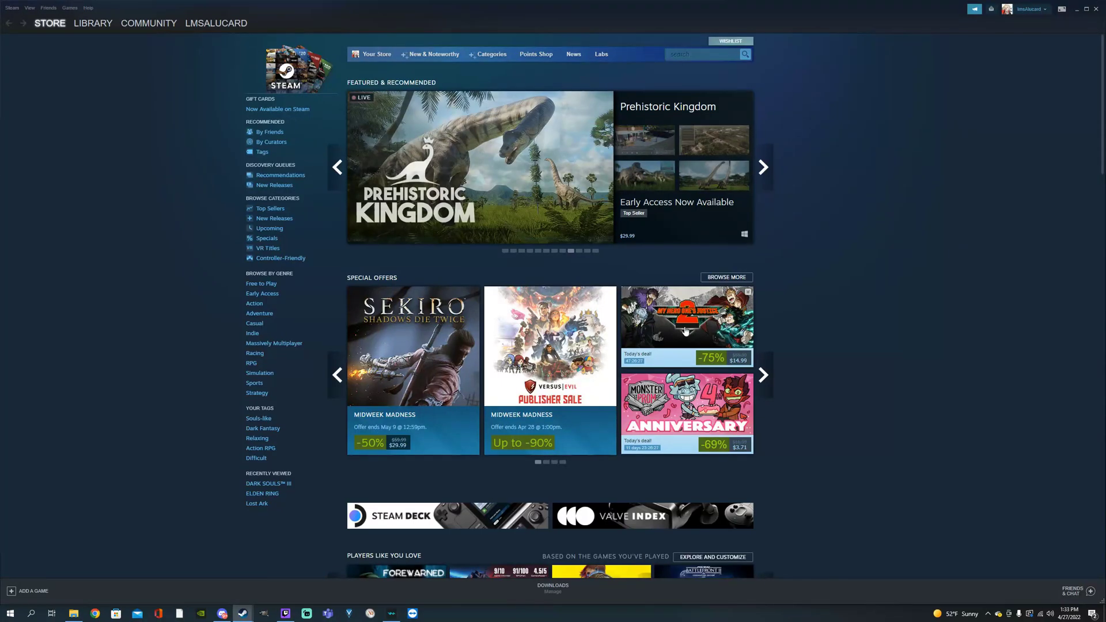
pyautogui.click(11, 8)
pyautogui.click(983, 192)
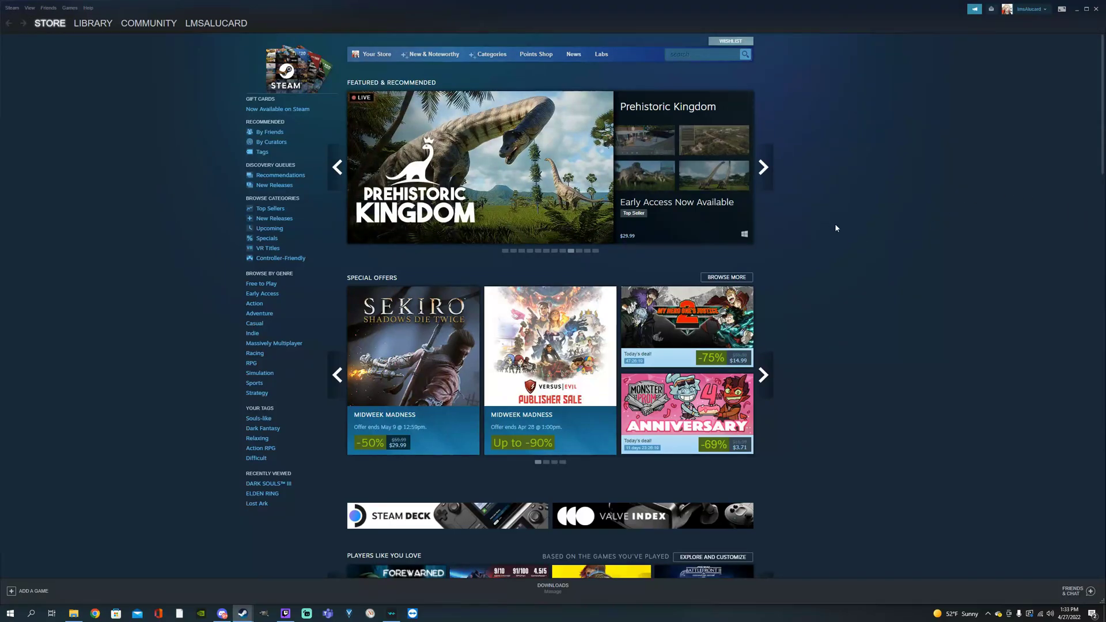
# Step: Open the Screenshot Uploader again, select the lightning screenshot of ELDEN RING and move the window slightly higher
pyautogui.click(30, 8)
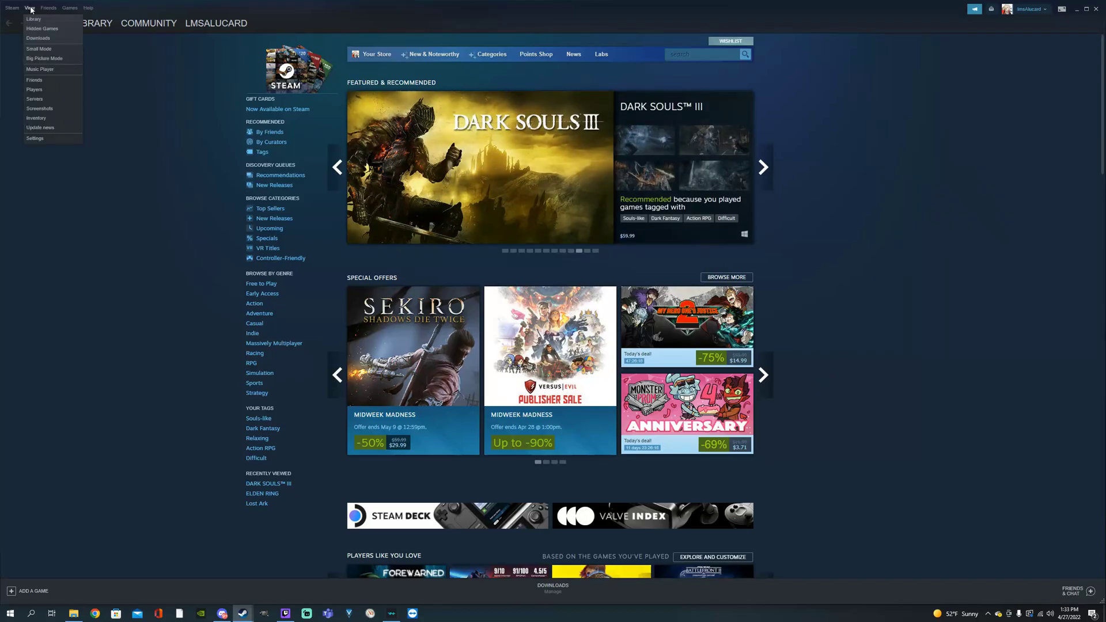
pyautogui.click(36, 108)
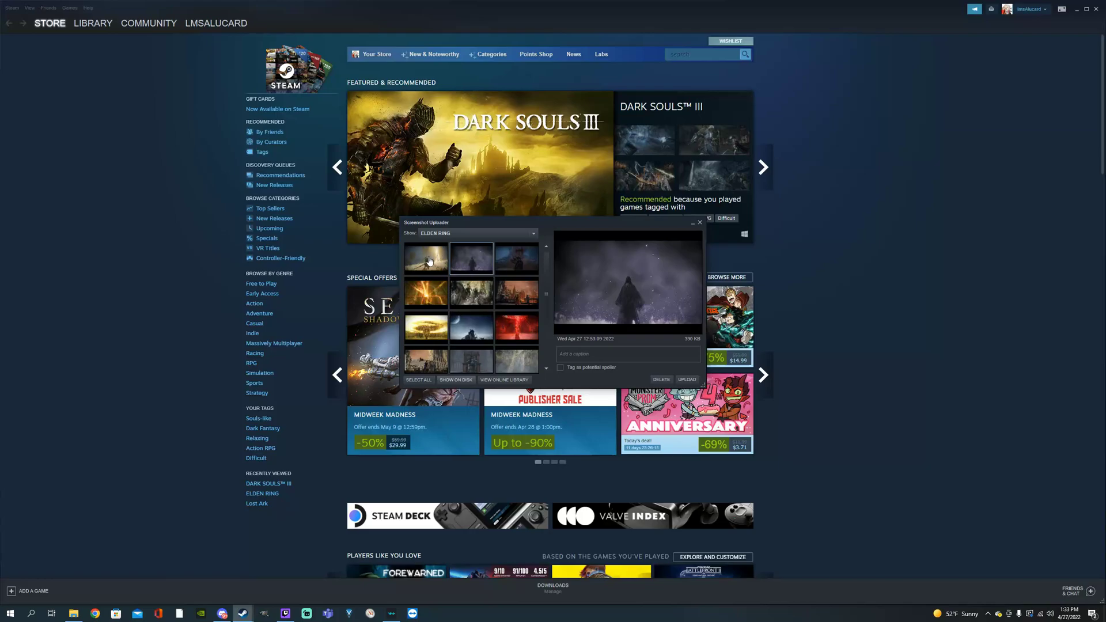
pyautogui.click(427, 260)
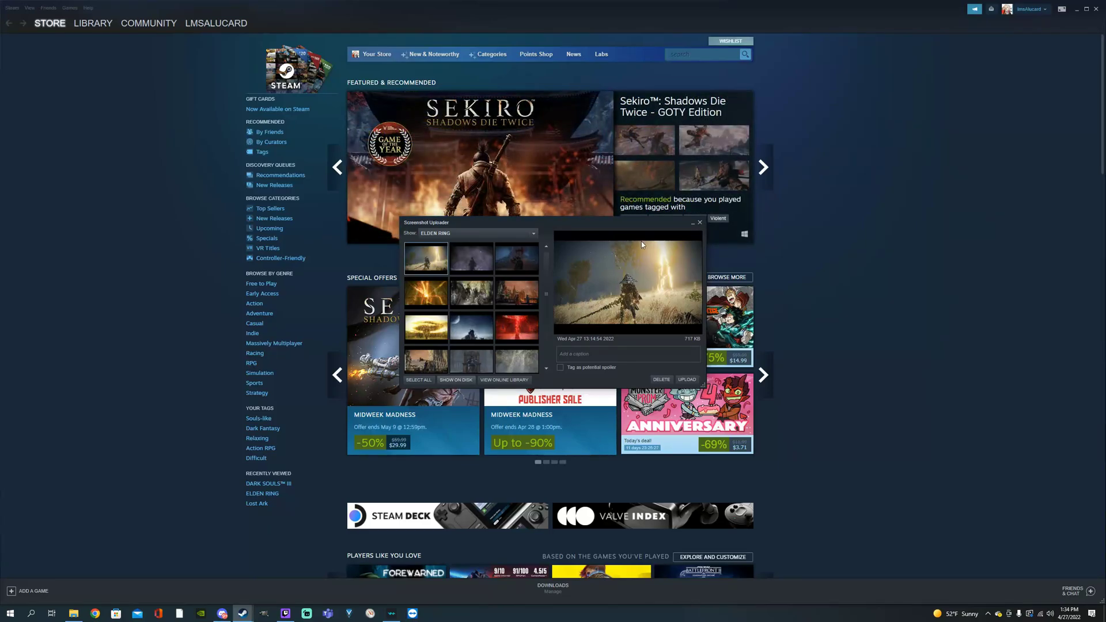
pyautogui.moveTo(664, 226); pyautogui.dragTo(671, 194)
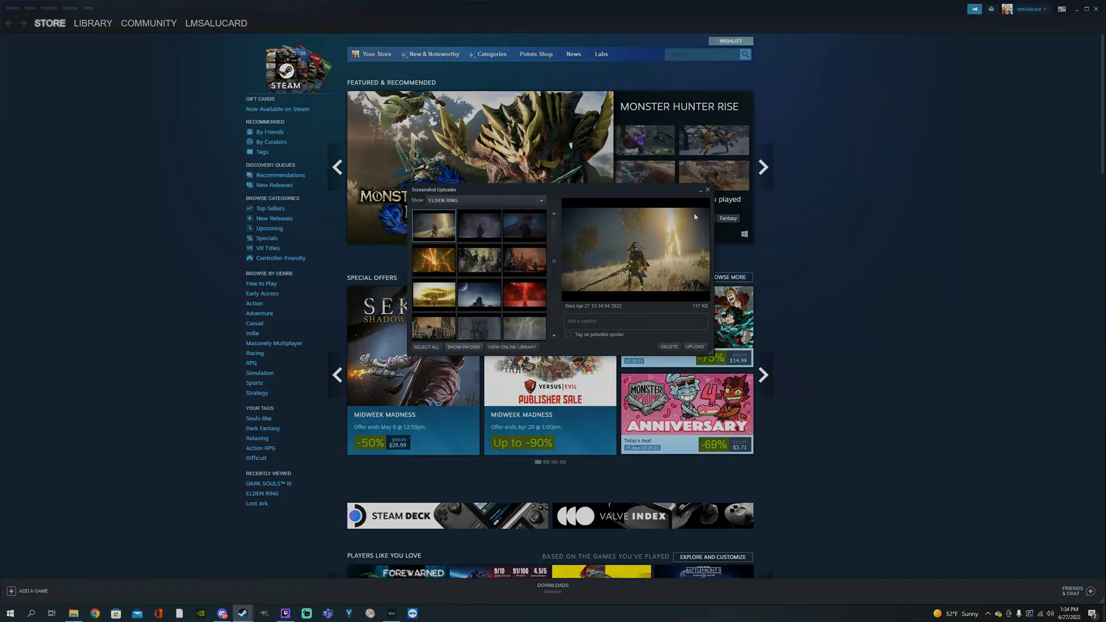